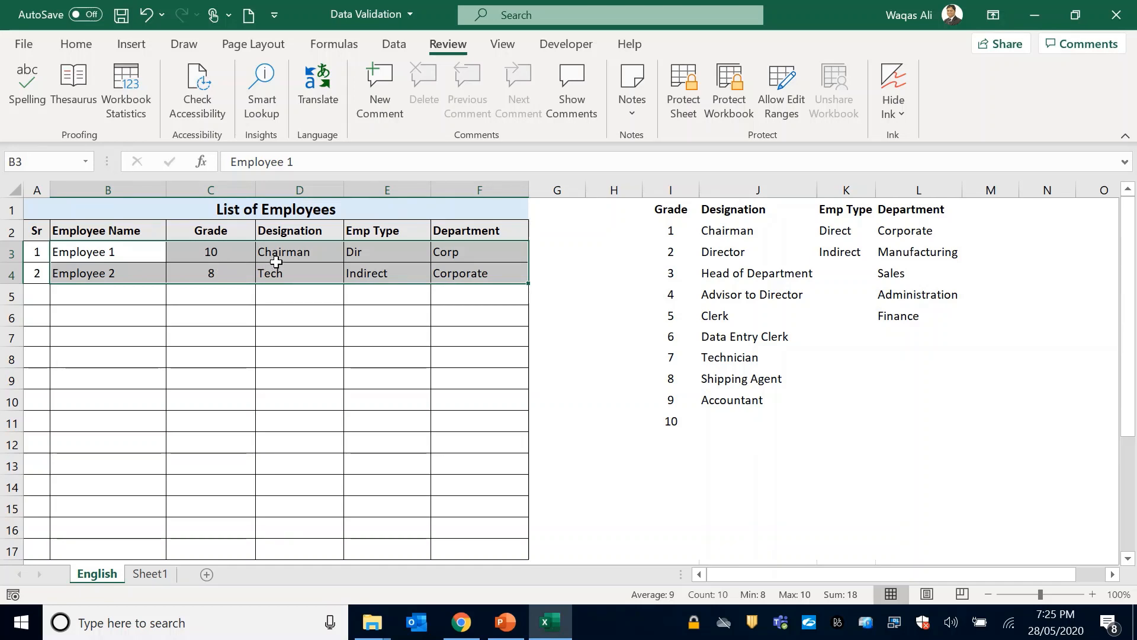
Compare the designation, employee type and department entries in rows 3 and 4 with the reference lists in columns J to L.
left_click(303, 271)
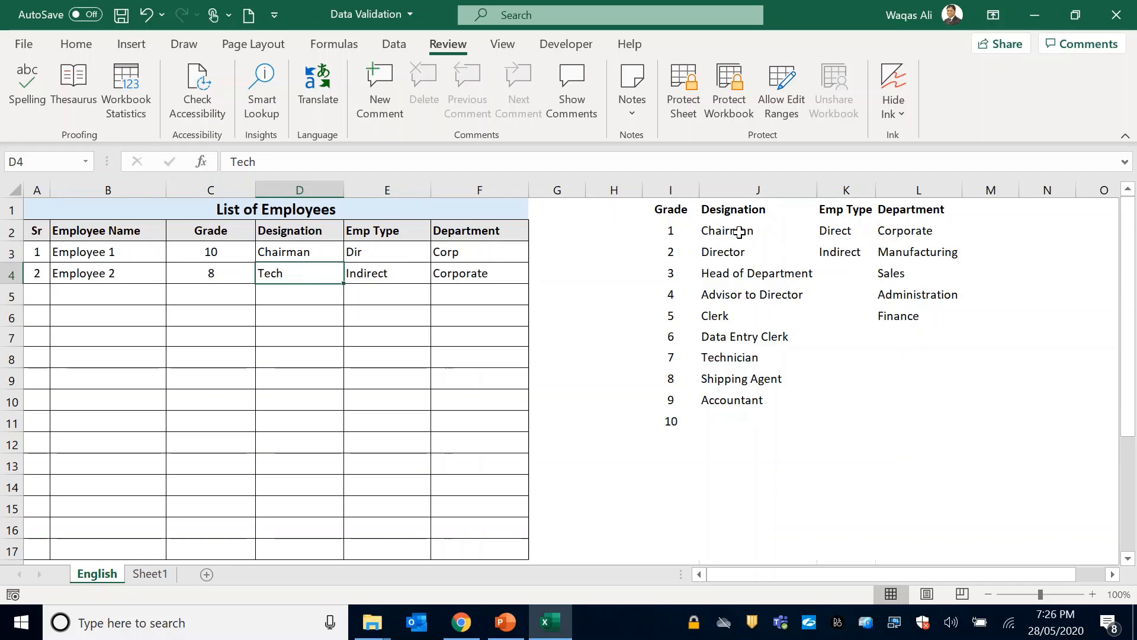
left_click_drag(742, 231, 736, 398)
left_click(738, 358)
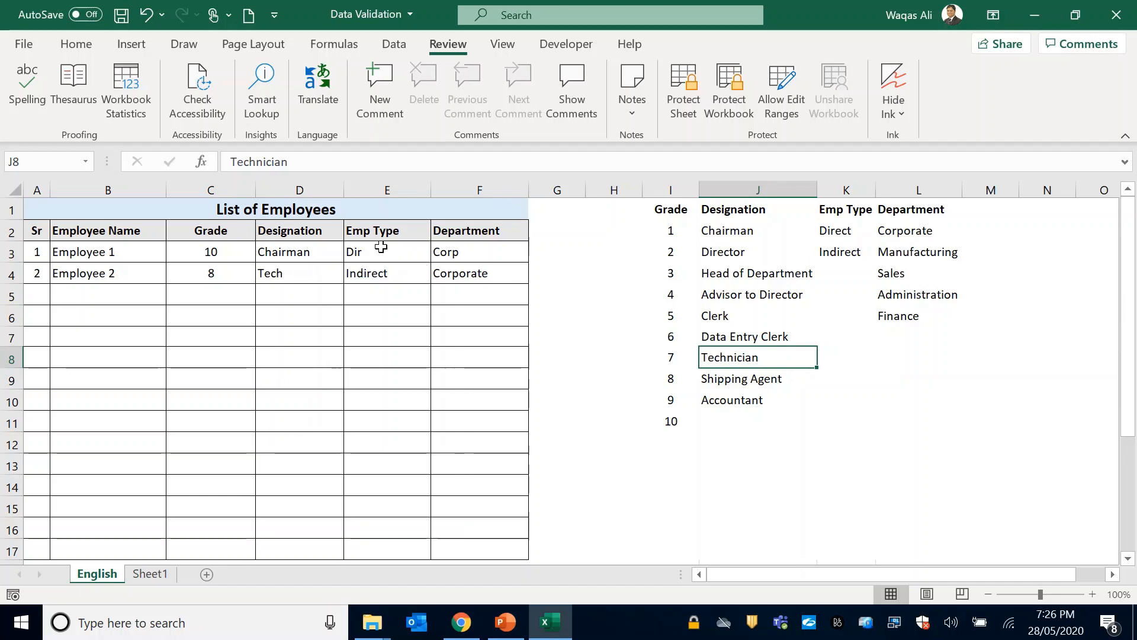
left_click(363, 254)
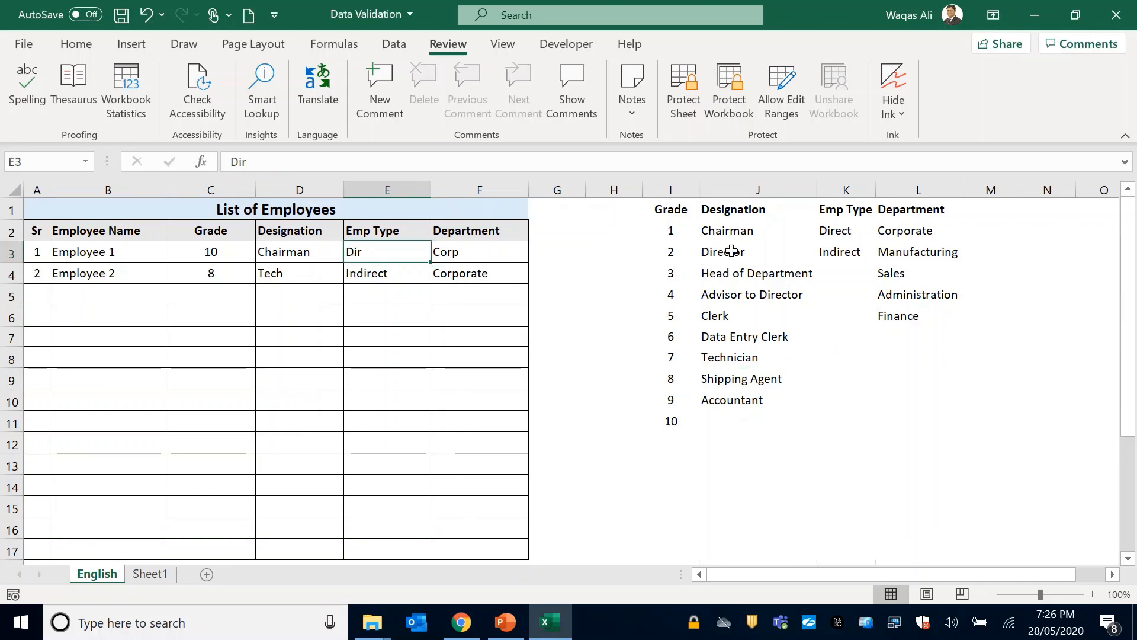
left_click(847, 240)
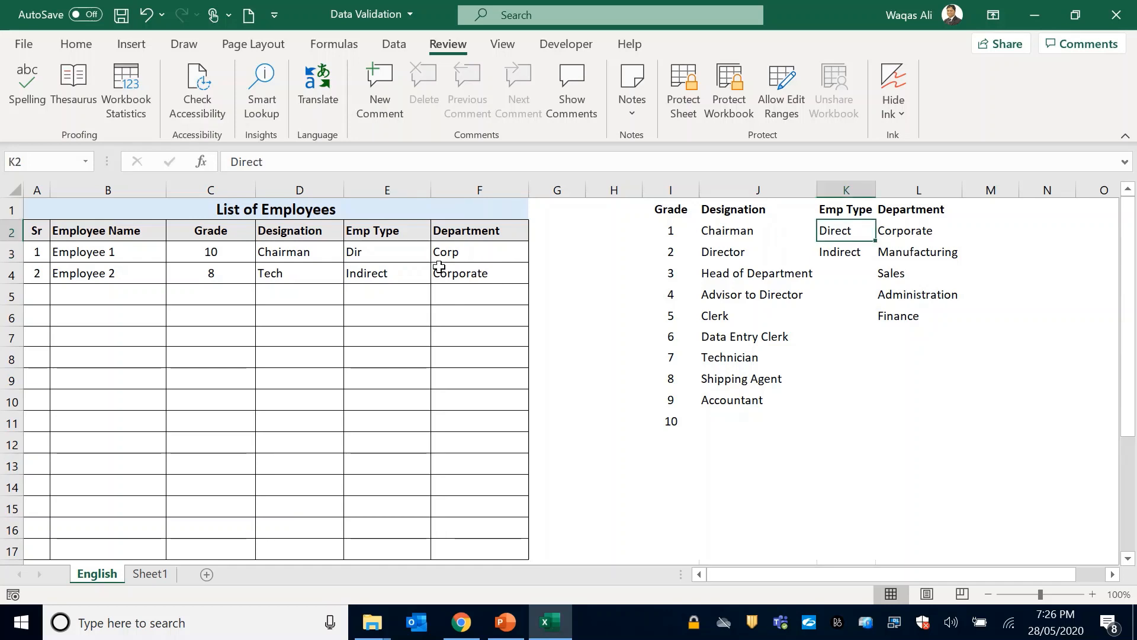
left_click(468, 253)
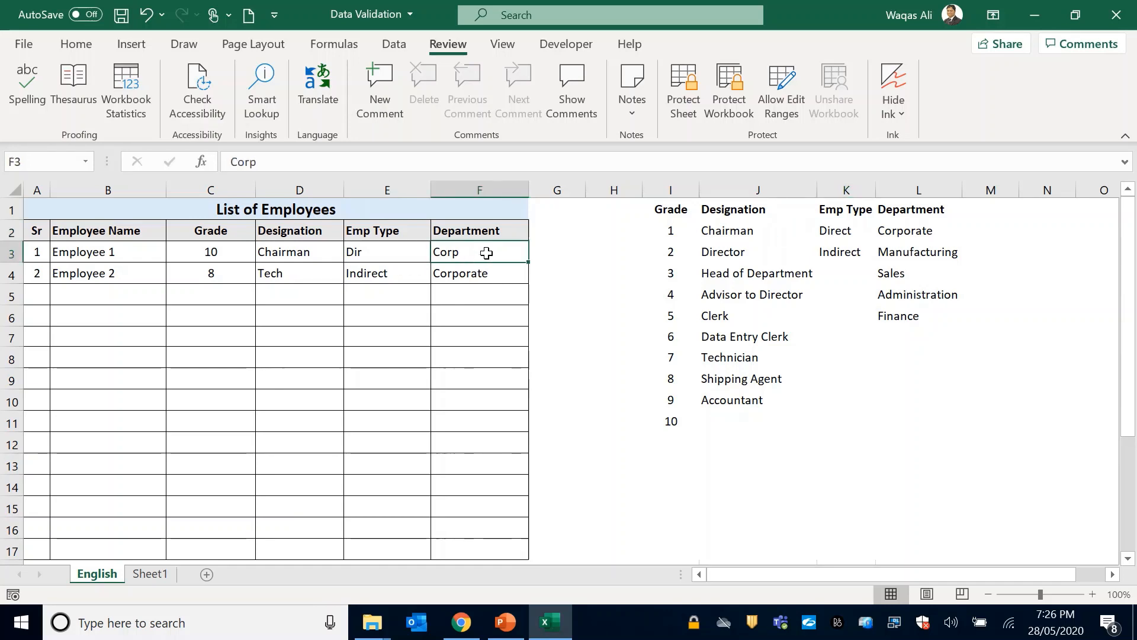
left_click(918, 234)
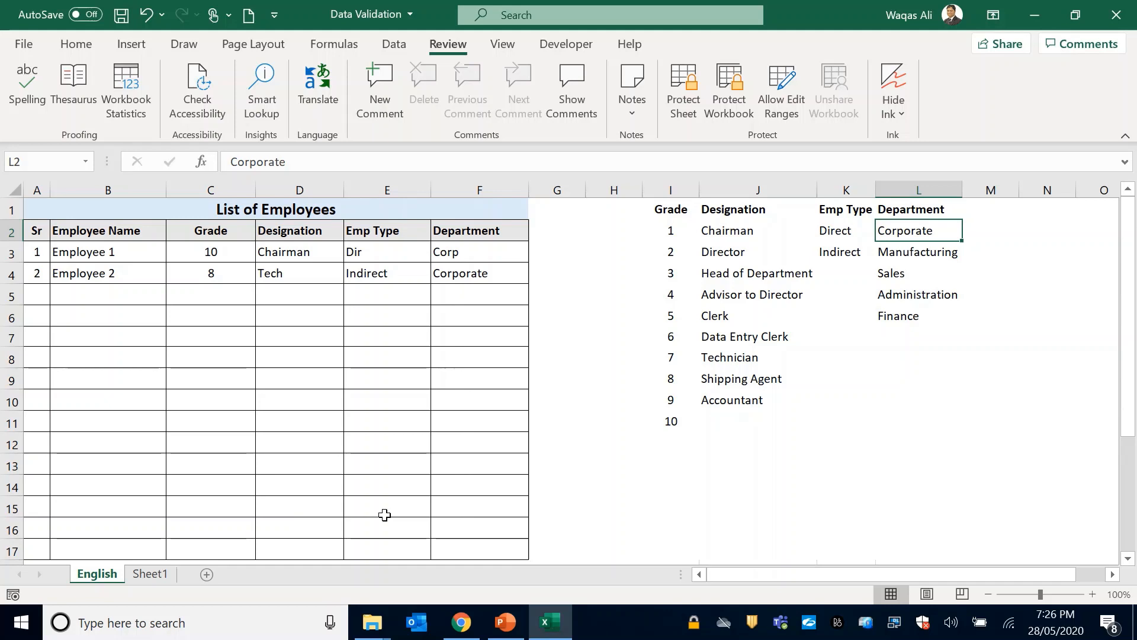
left_click(300, 270)
left_click(423, 227)
left_click(480, 268)
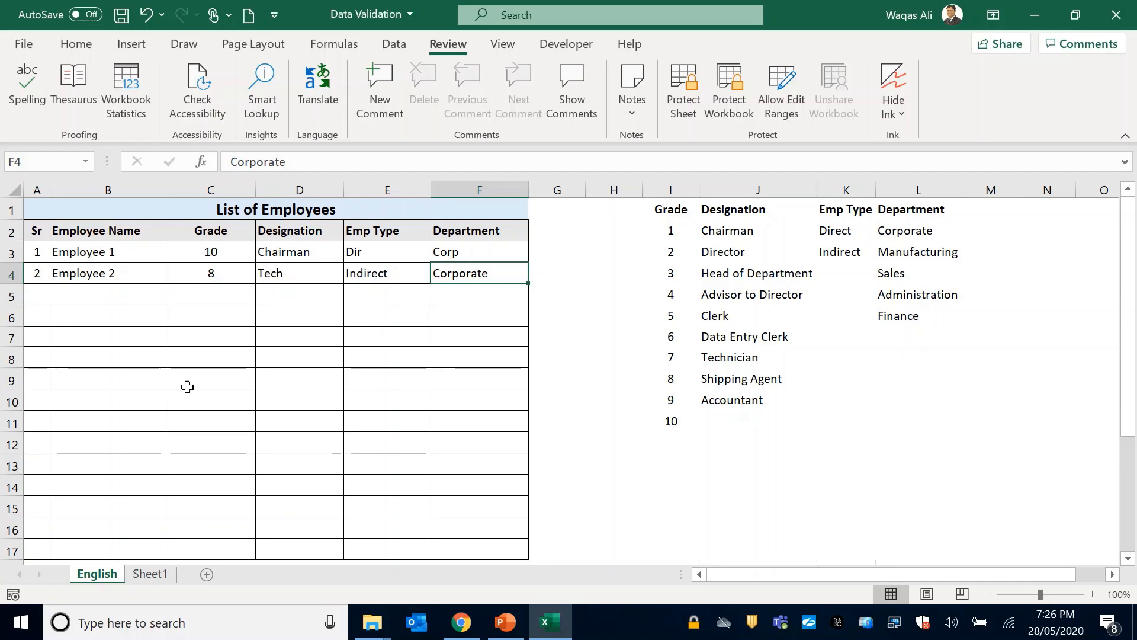
Clear the grade, designation, employee type and department entries of both employees in C3:F4.
left_click_drag(236, 252, 480, 274)
key("Delete")
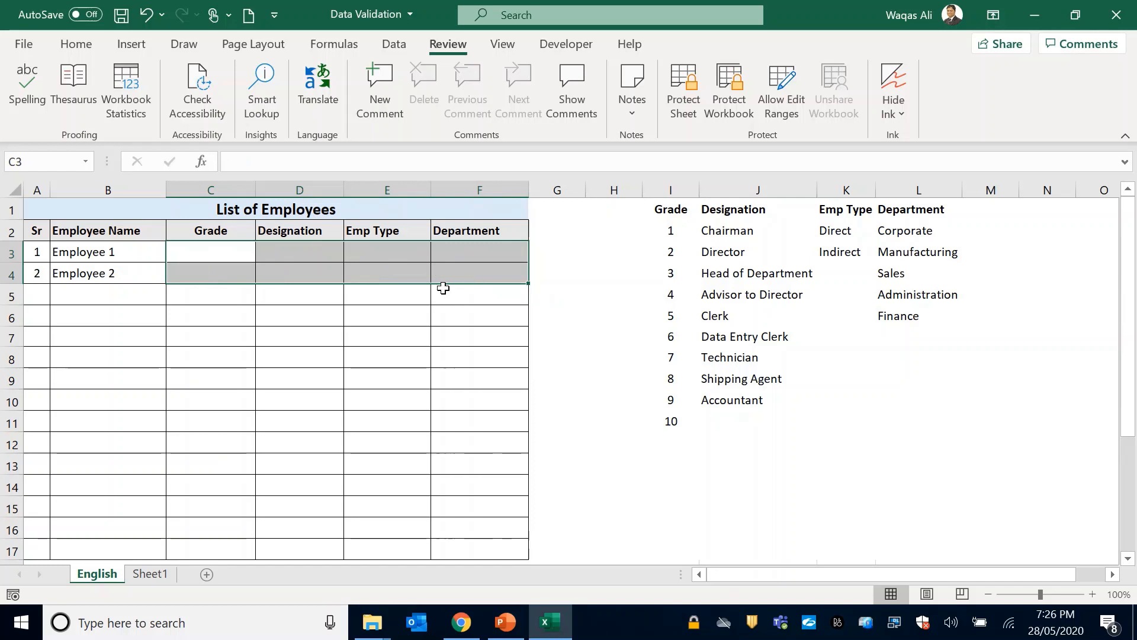
left_click(233, 307)
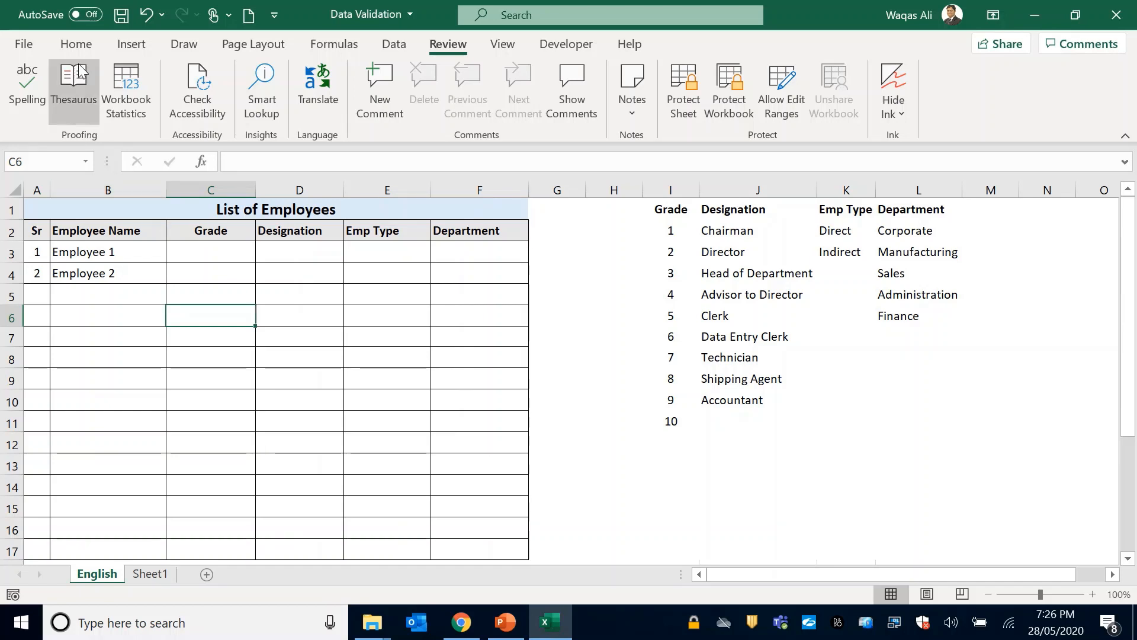
Open the Data Validation settings for cell C6, examine the allowed criteria types, and close them without applying a rule.
left_click(72, 48)
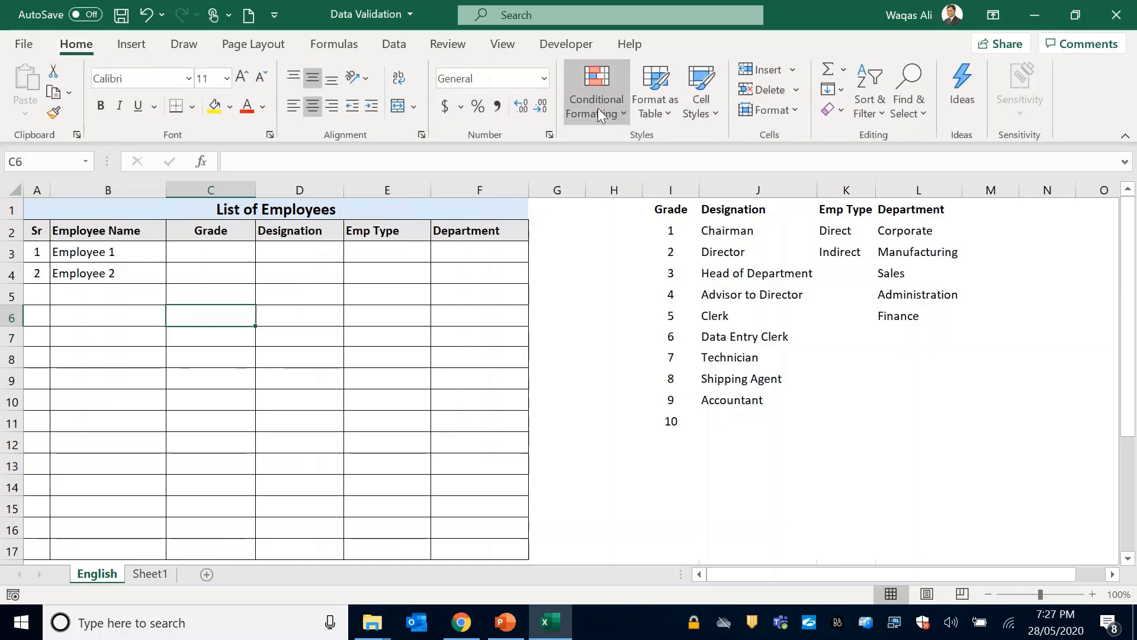
left_click(395, 51)
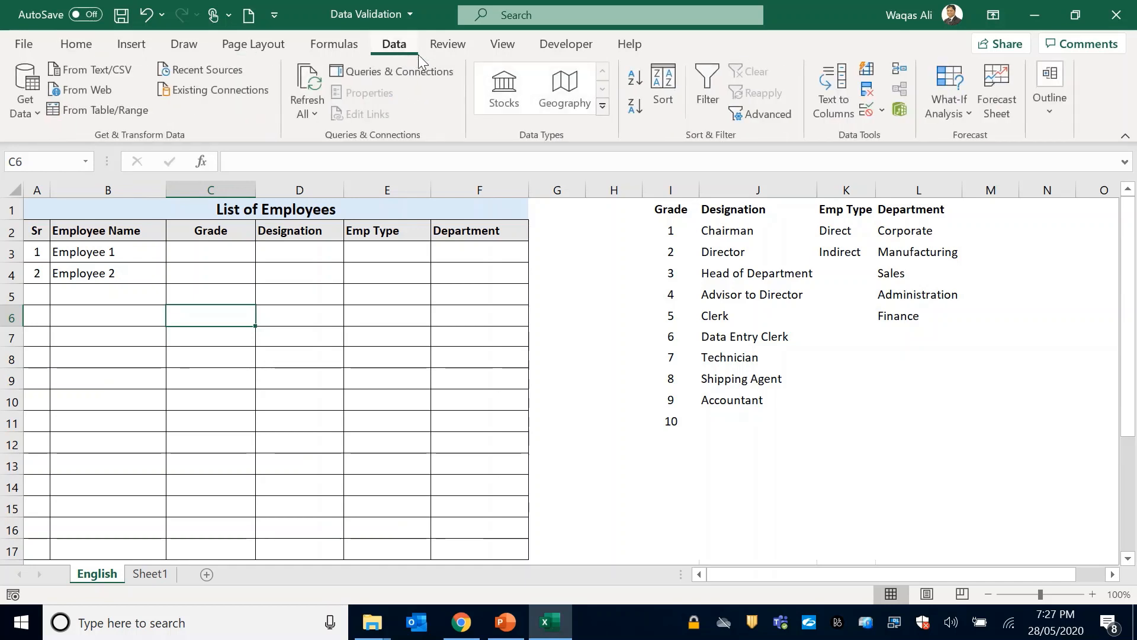
left_click(868, 111)
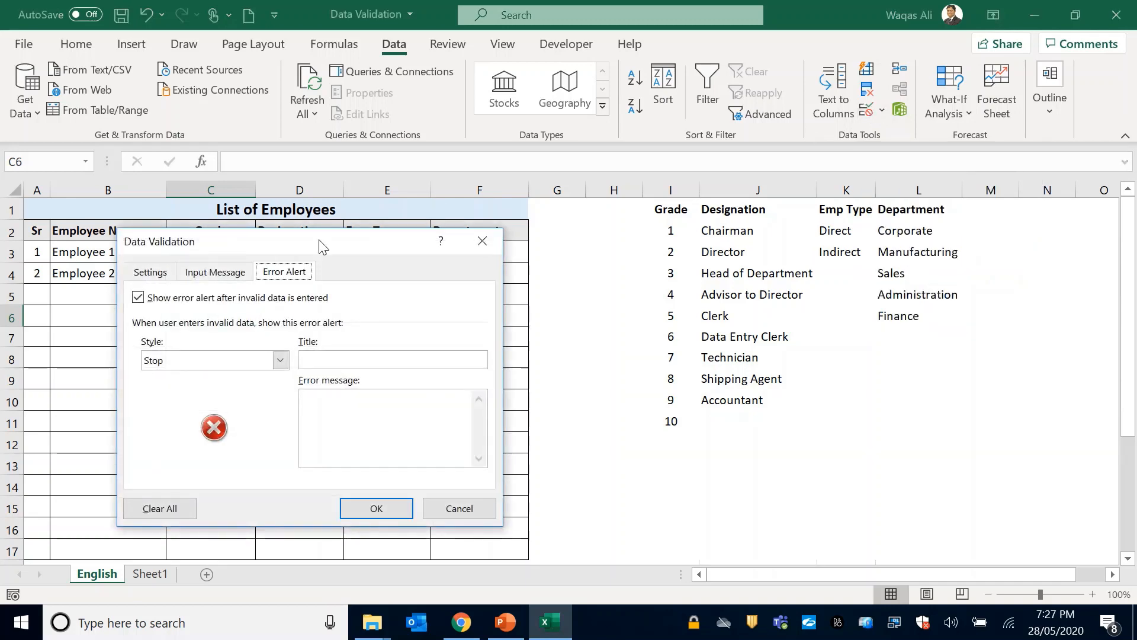
left_click(150, 272)
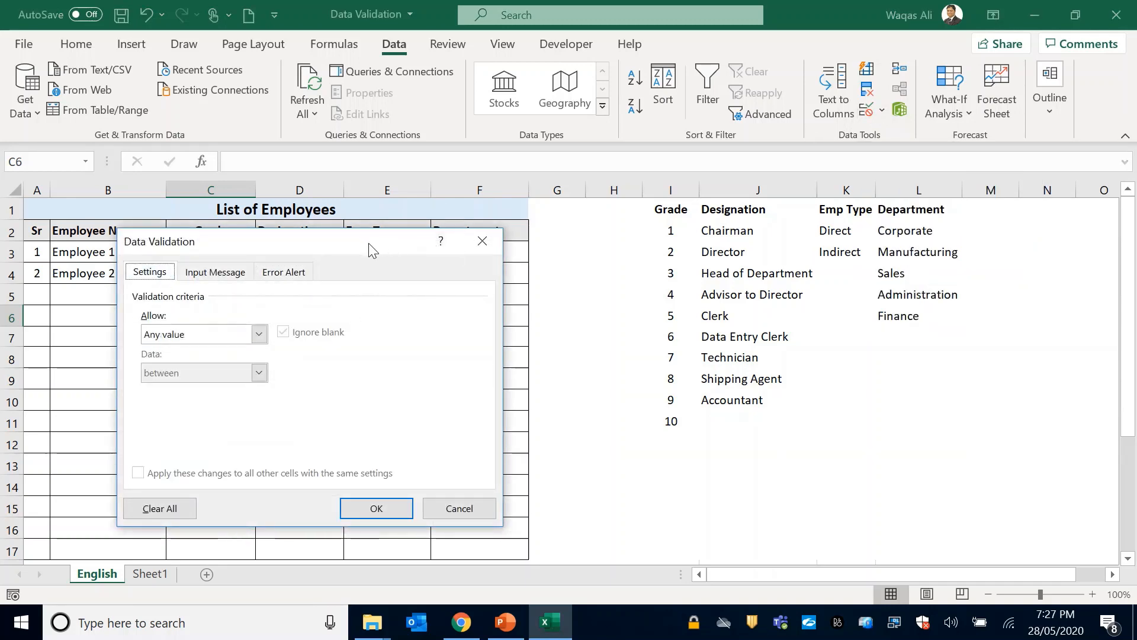
left_click_drag(371, 245, 680, 251)
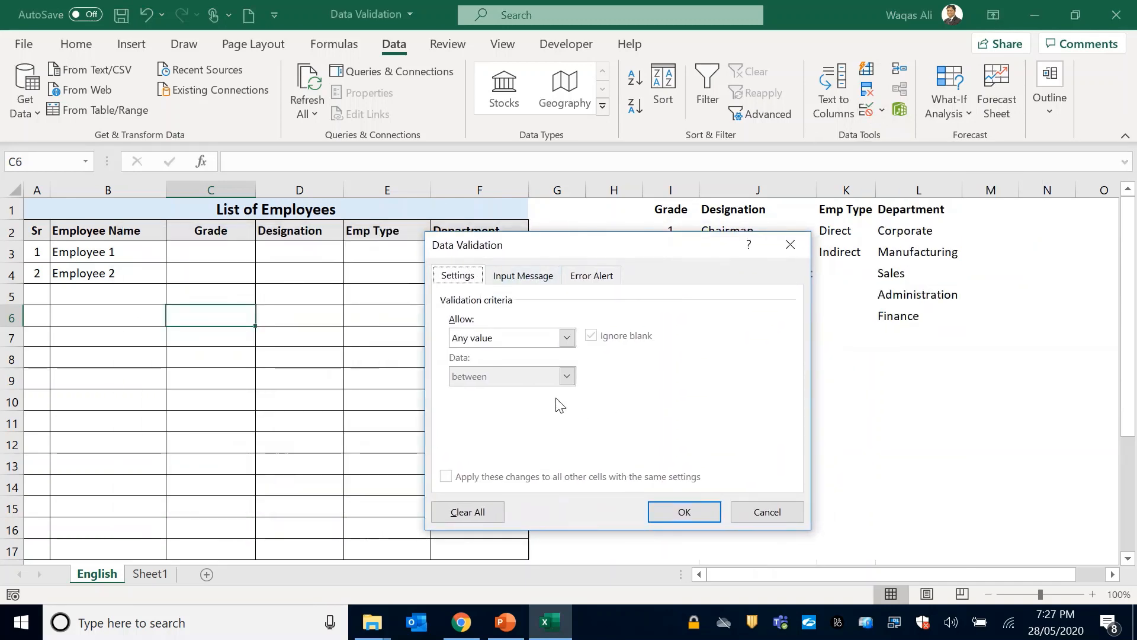
left_click(567, 337)
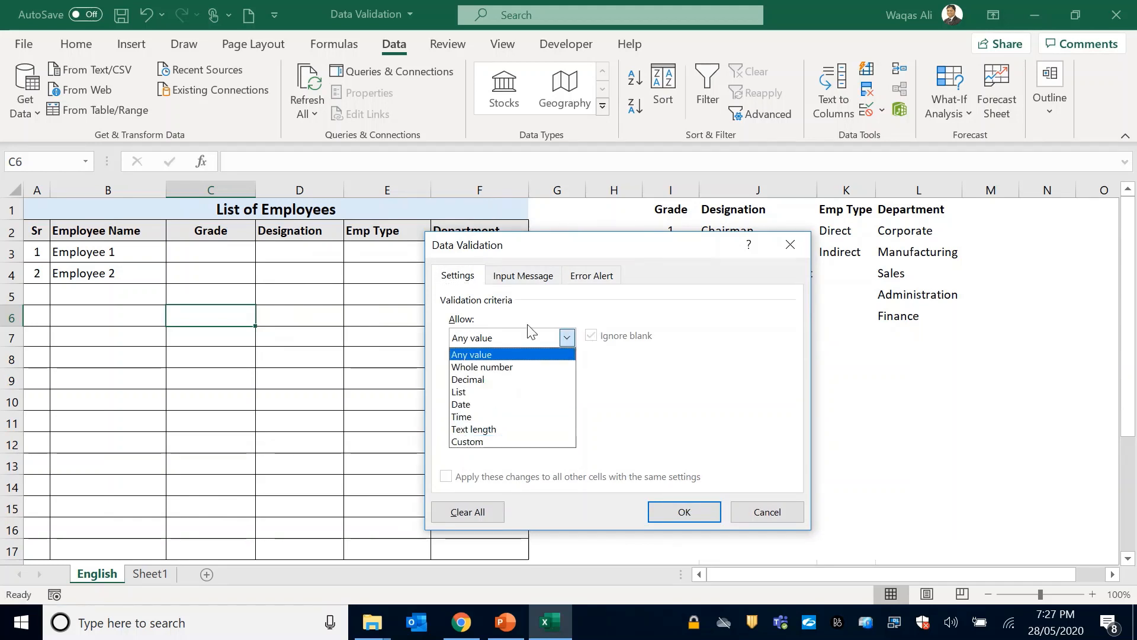
left_click(689, 346)
left_click(791, 245)
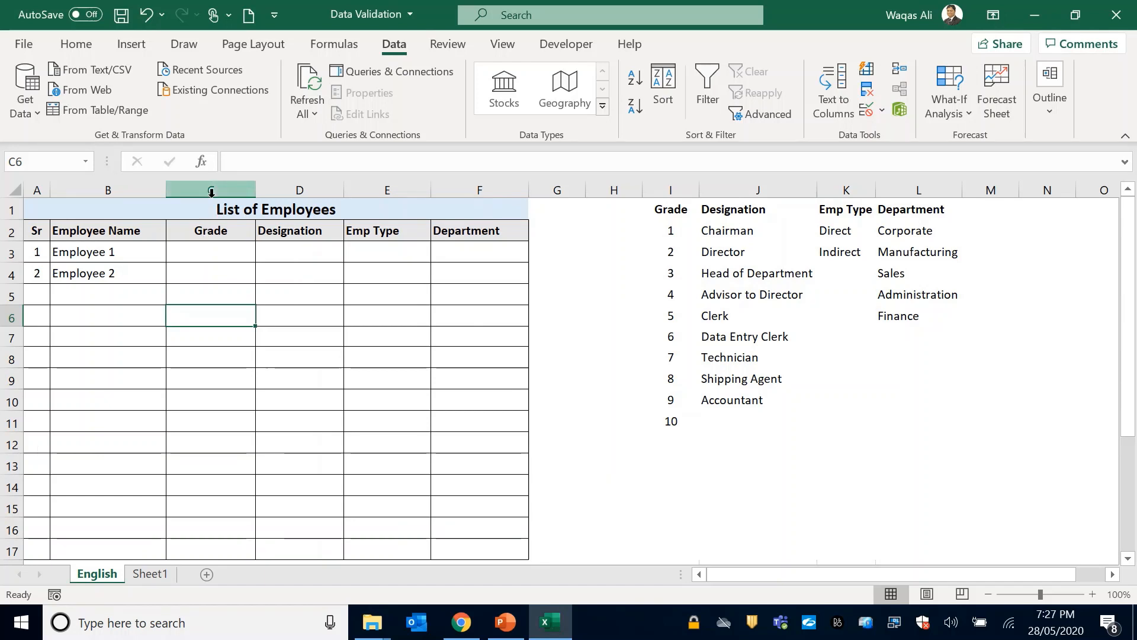
Review the Grade, Designation, Emp Type and Department reference lists in columns I to L against the Grade column.
left_click_drag(670, 231, 663, 427)
left_click_drag(750, 228, 762, 393)
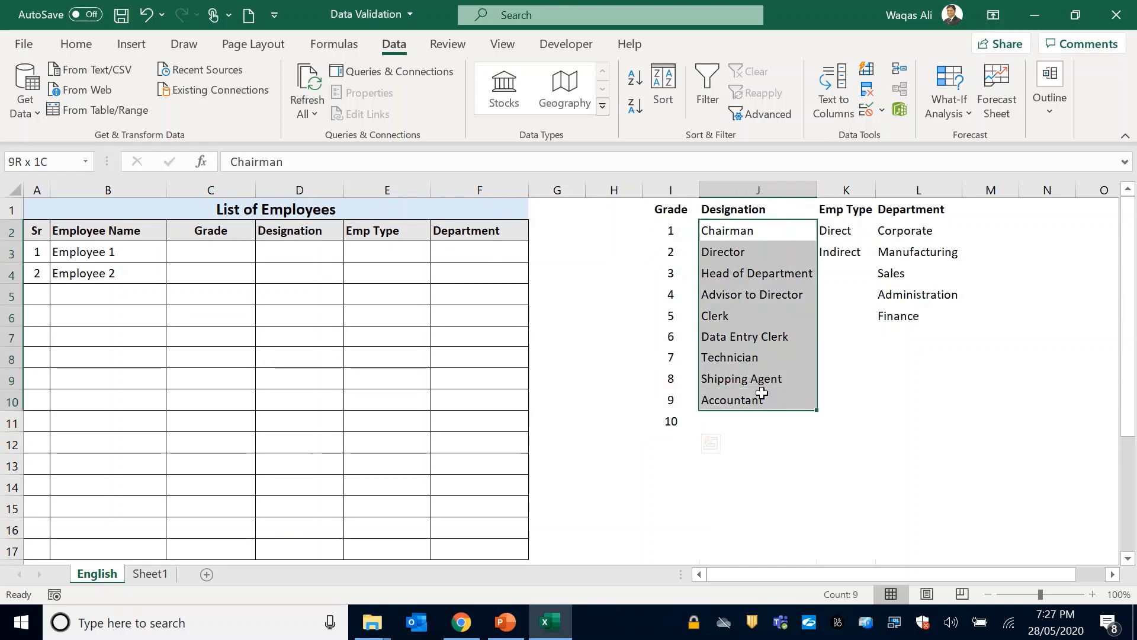
left_click_drag(836, 232, 897, 315)
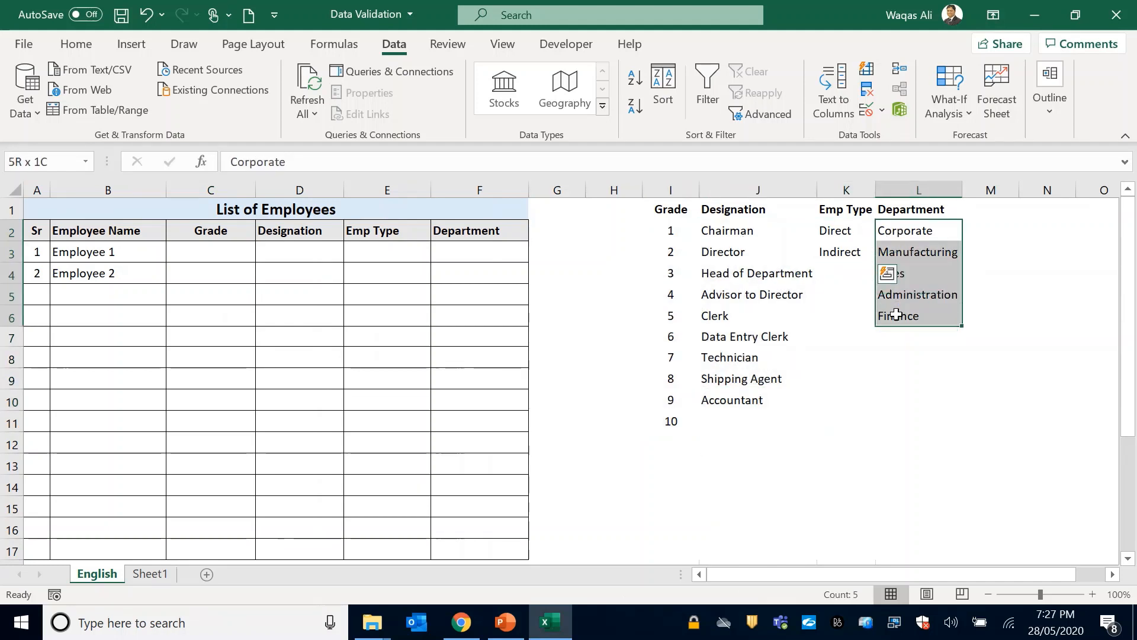
left_click(687, 311)
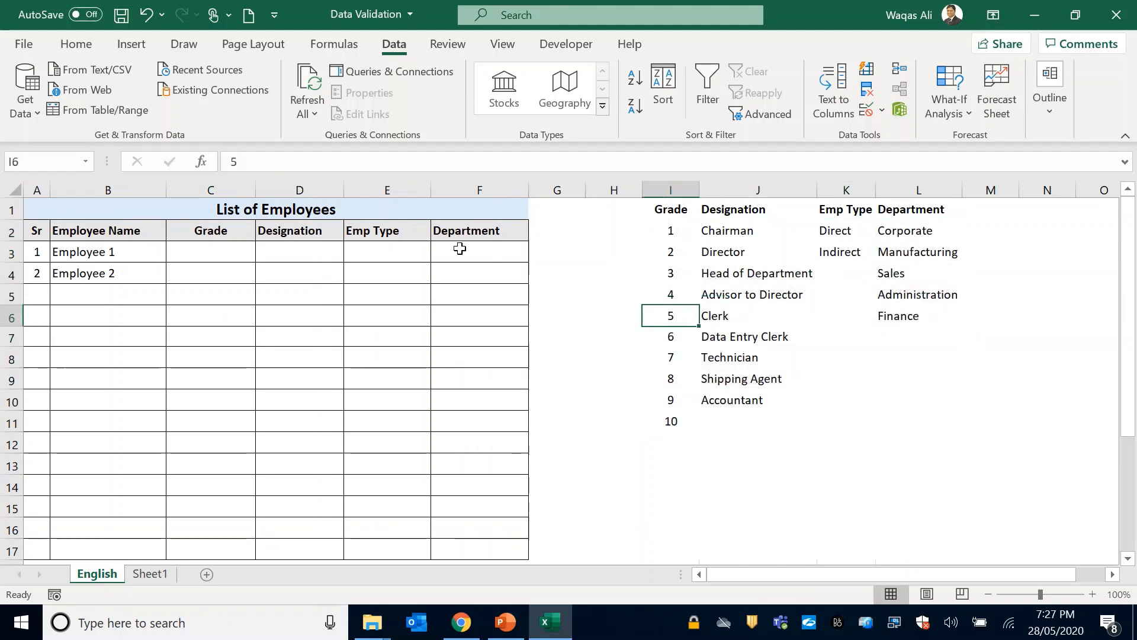
left_click(221, 188)
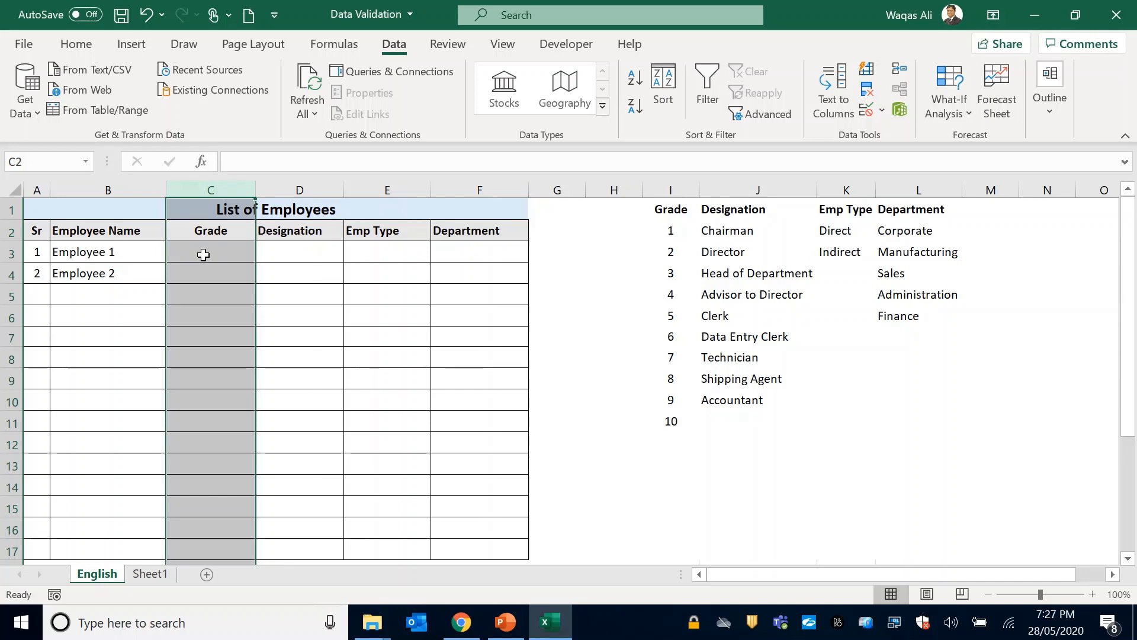
left_click(203, 254)
left_click_drag(668, 231, 649, 422)
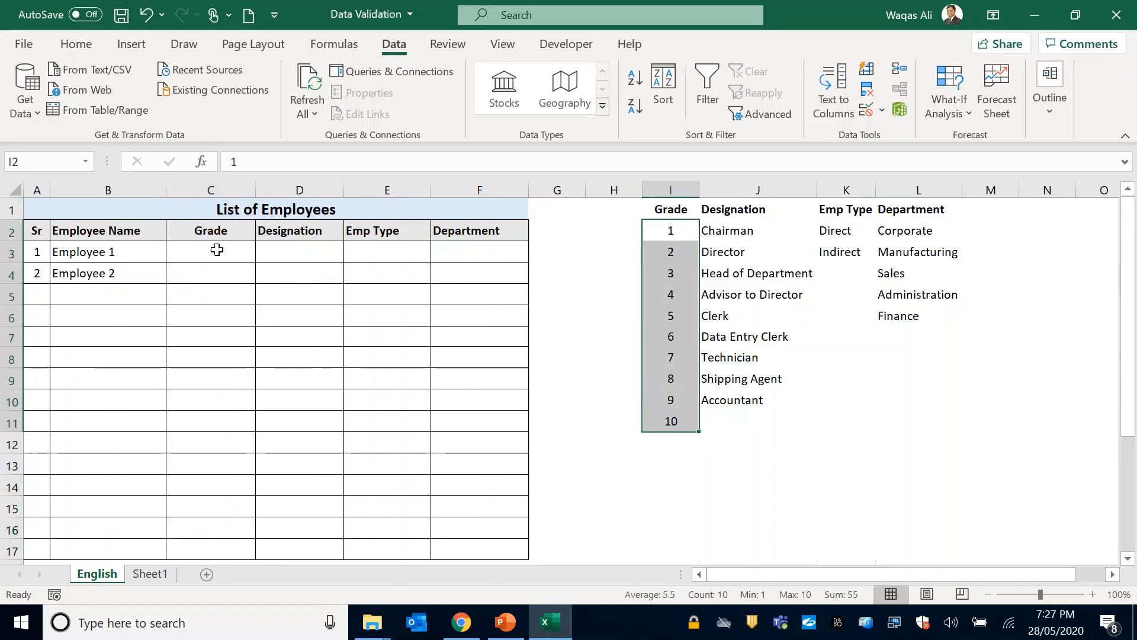
Enter the test grades 1, 10 and 11 in cells C3, C4 and C5.
left_click_drag(218, 250, 208, 335)
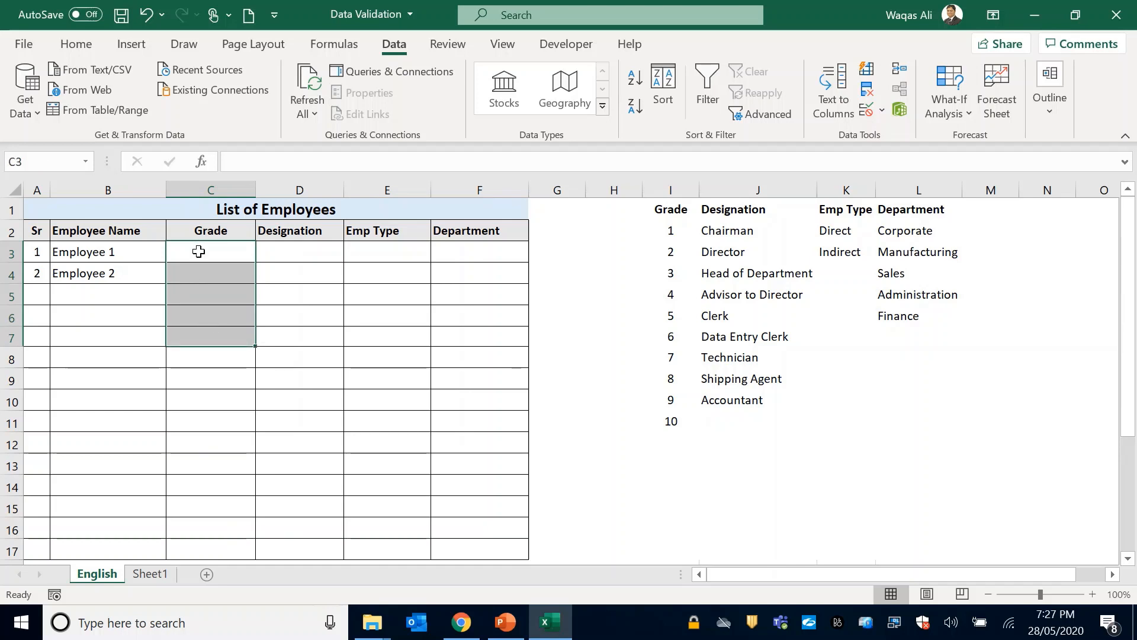
left_click(198, 252)
type("1")
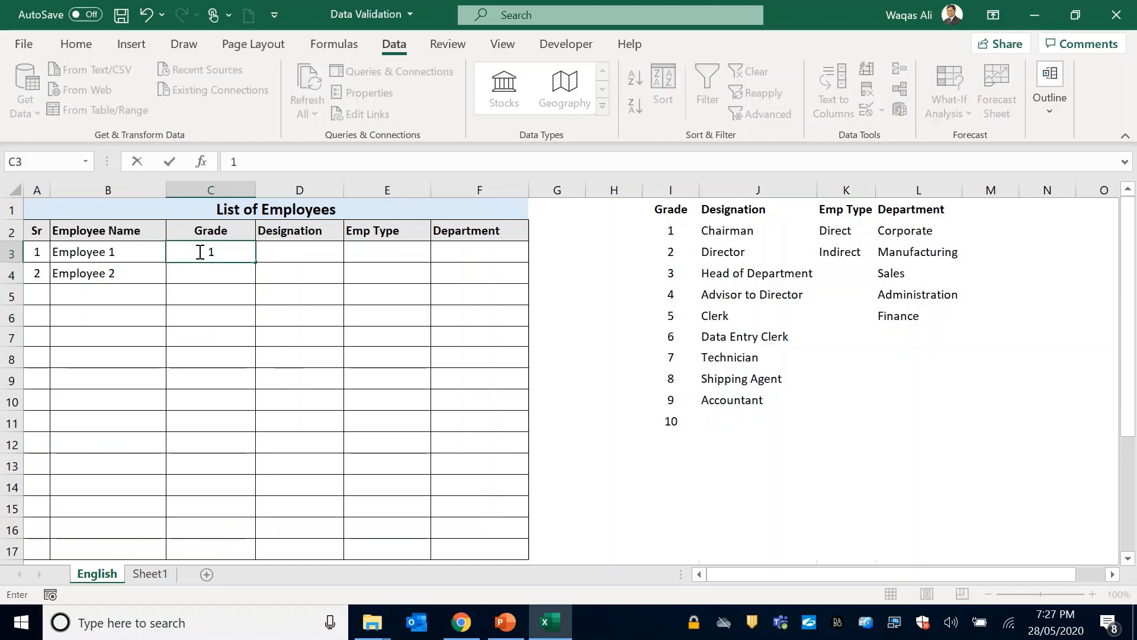
key("Return")
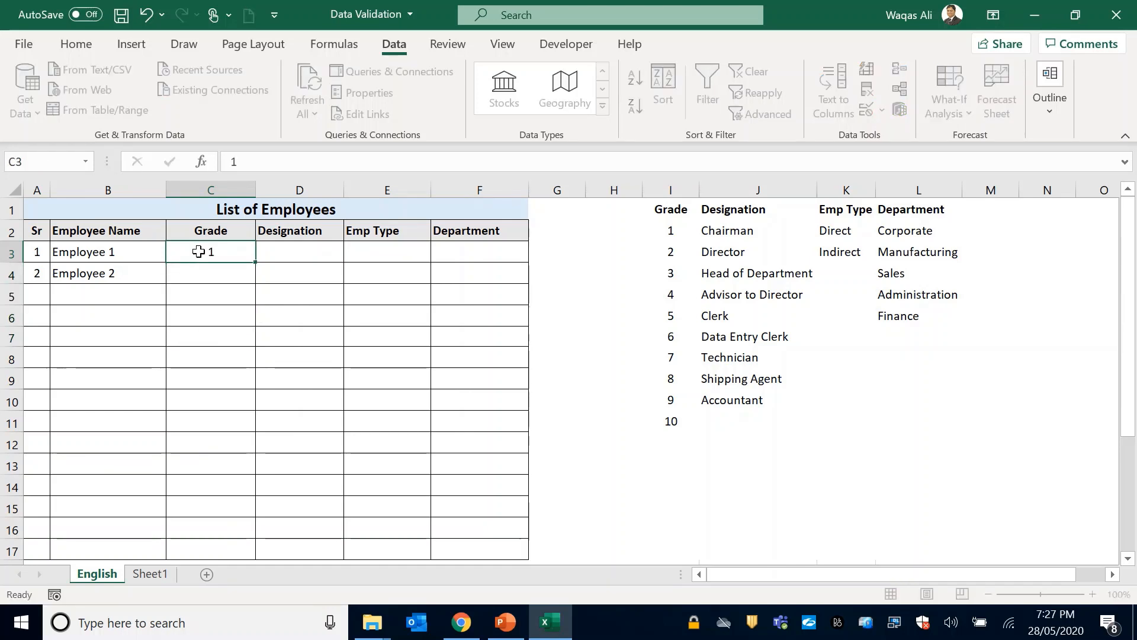
type("10")
key("Return")
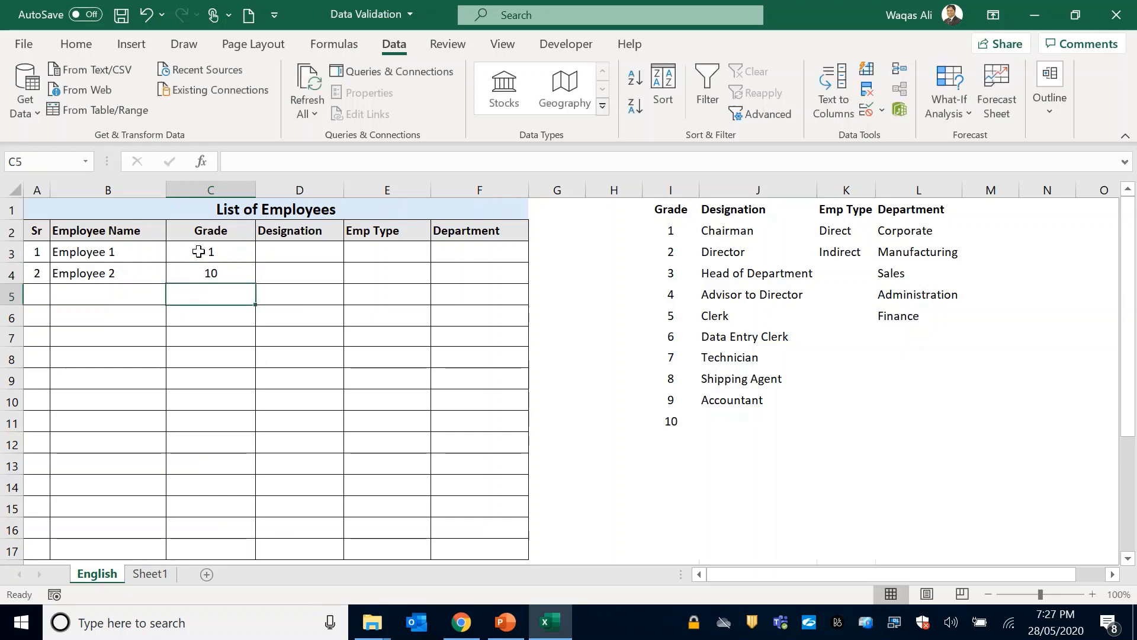
type("11")
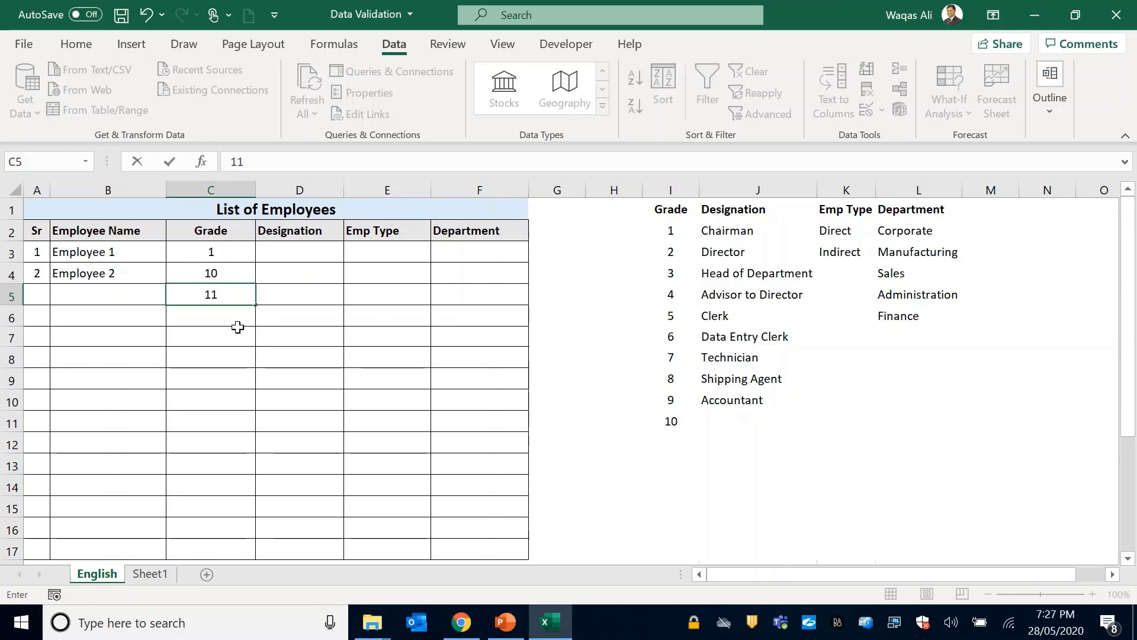
key("Return")
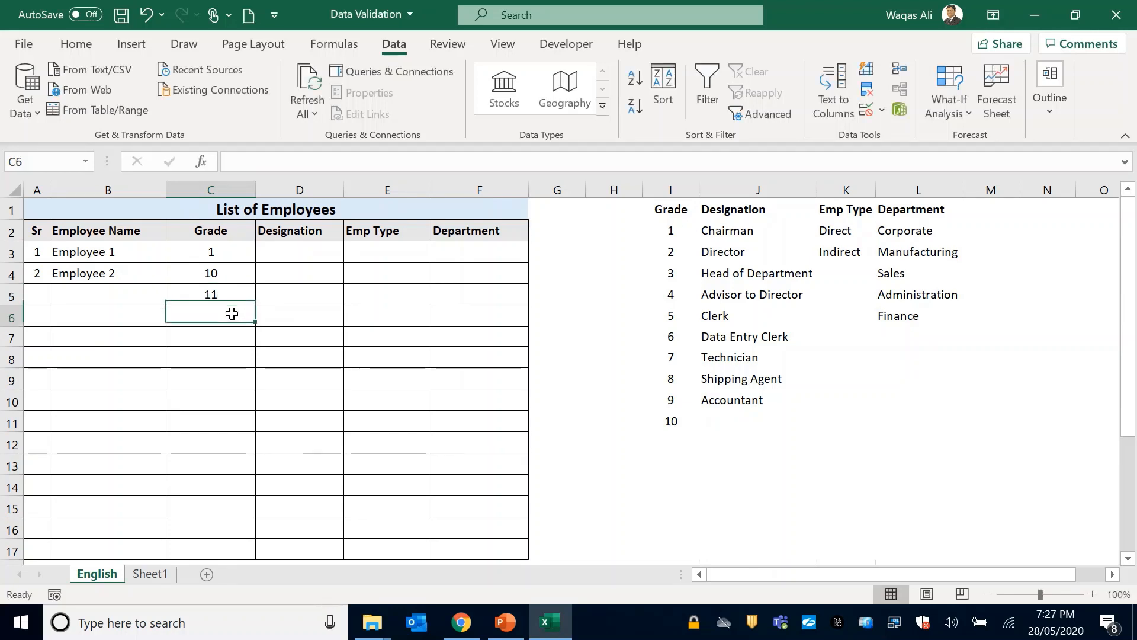
Clear the test grades from cells C3 to C5.
key("Up")
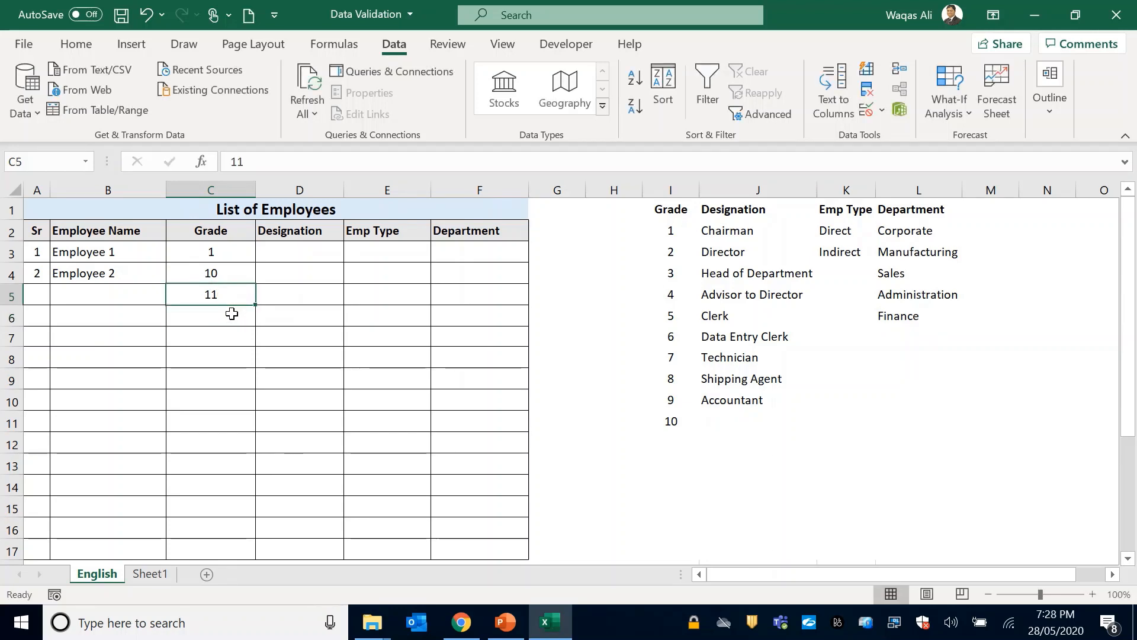
key("Up")
key("Up")
key("shift+Down")
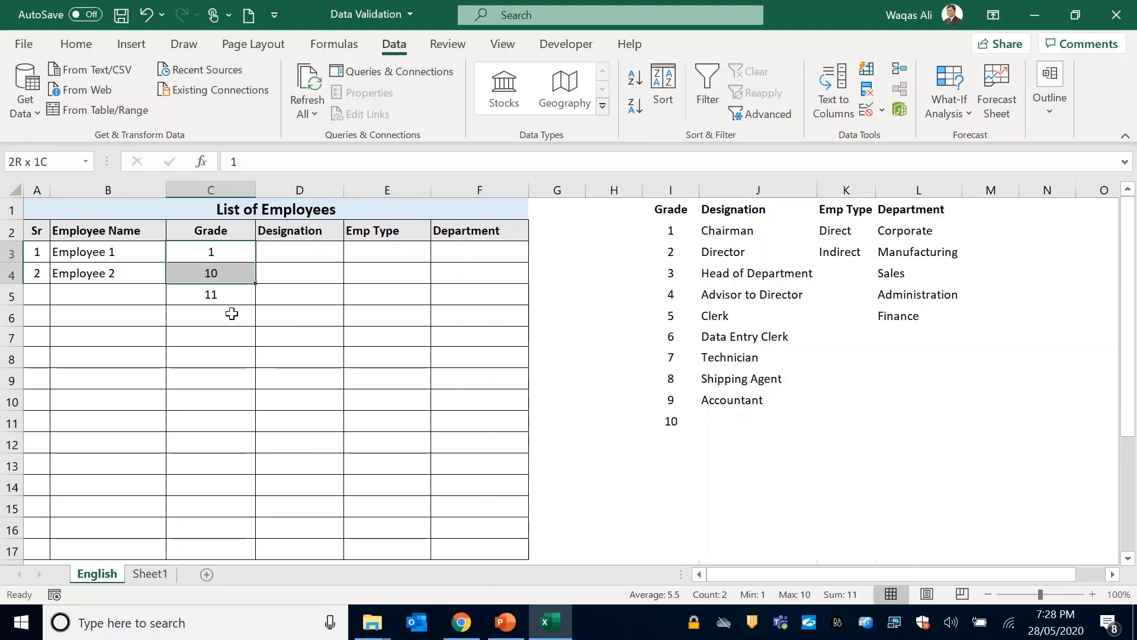
key("shift+Down")
key("Delete")
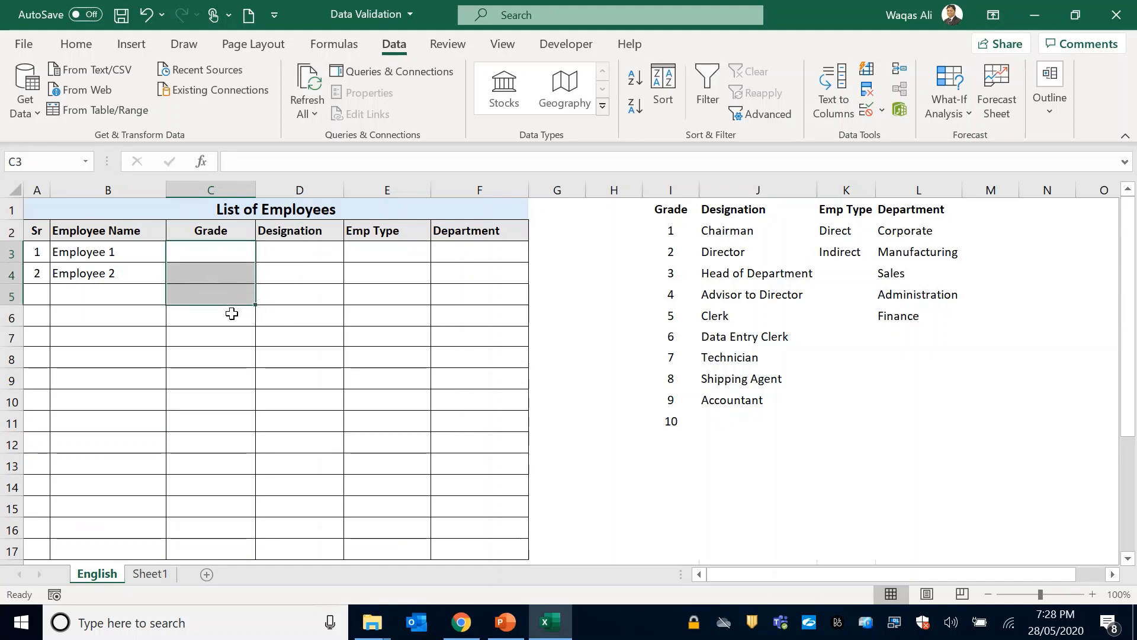
Restrict the whole Grade column C with data validation to whole numbers between 1 and 10.
left_click(213, 190)
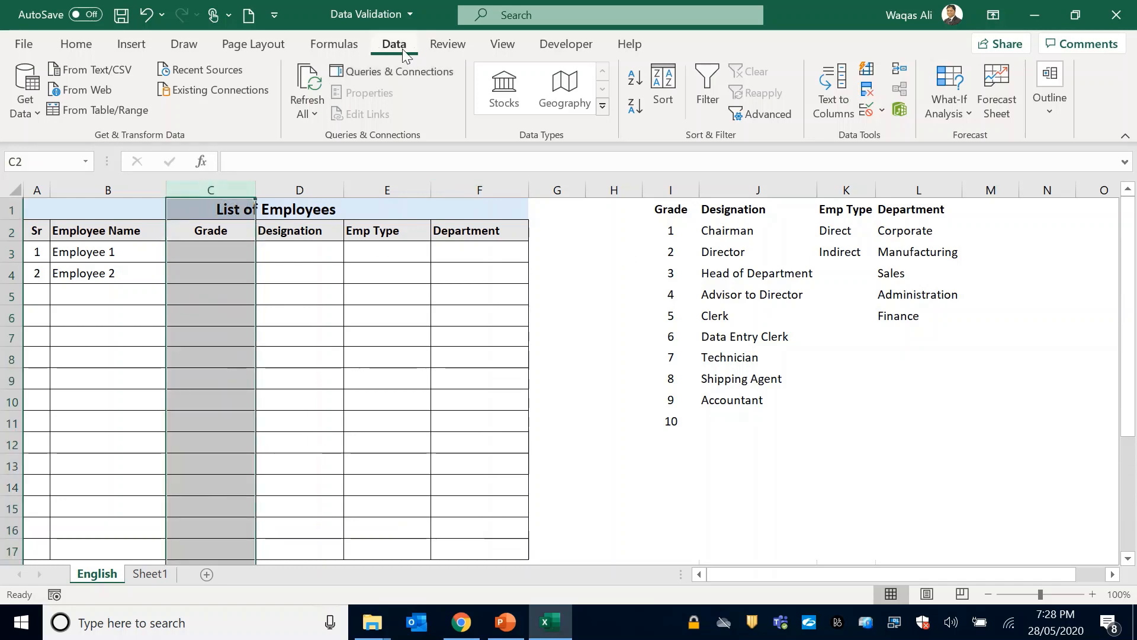
left_click(866, 112)
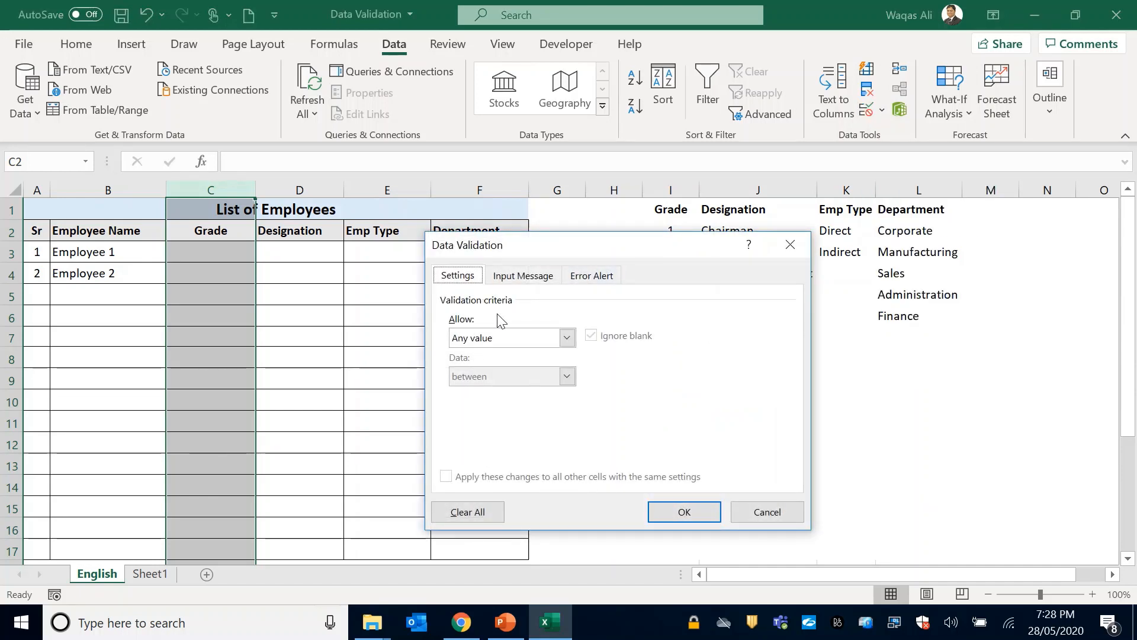
left_click(567, 339)
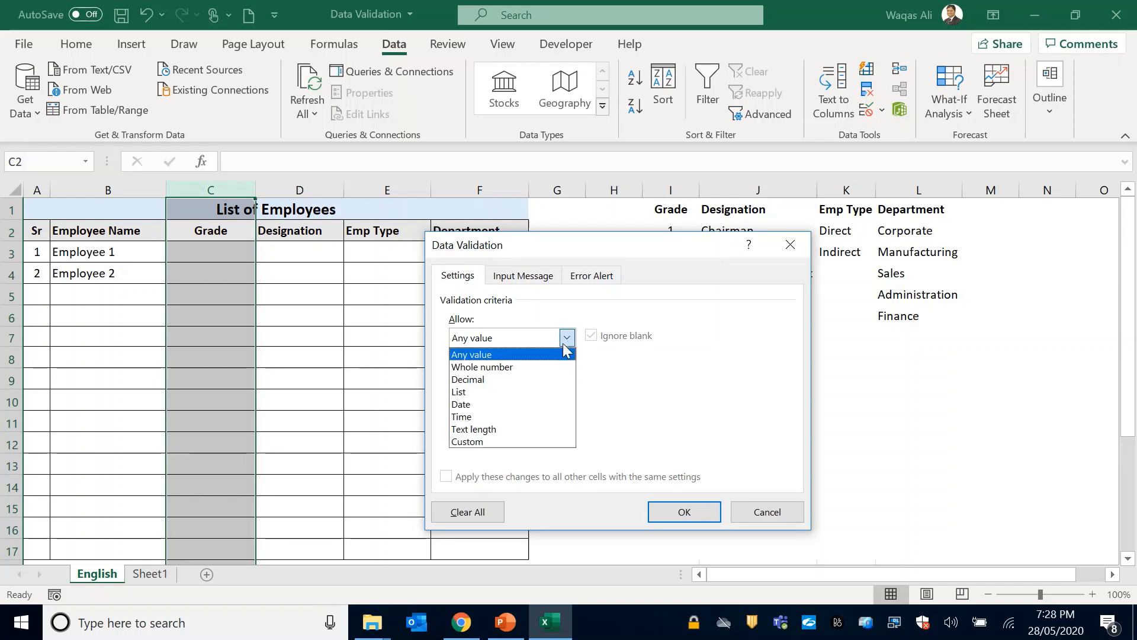
left_click(513, 368)
left_click_drag(662, 249, 475, 232)
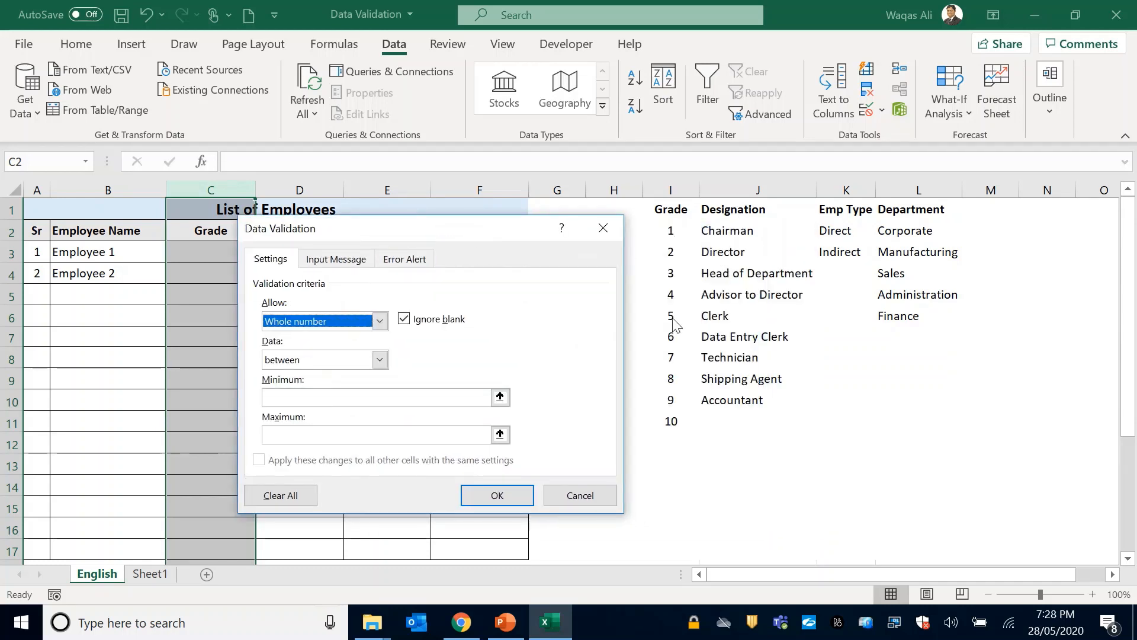
left_click(300, 395)
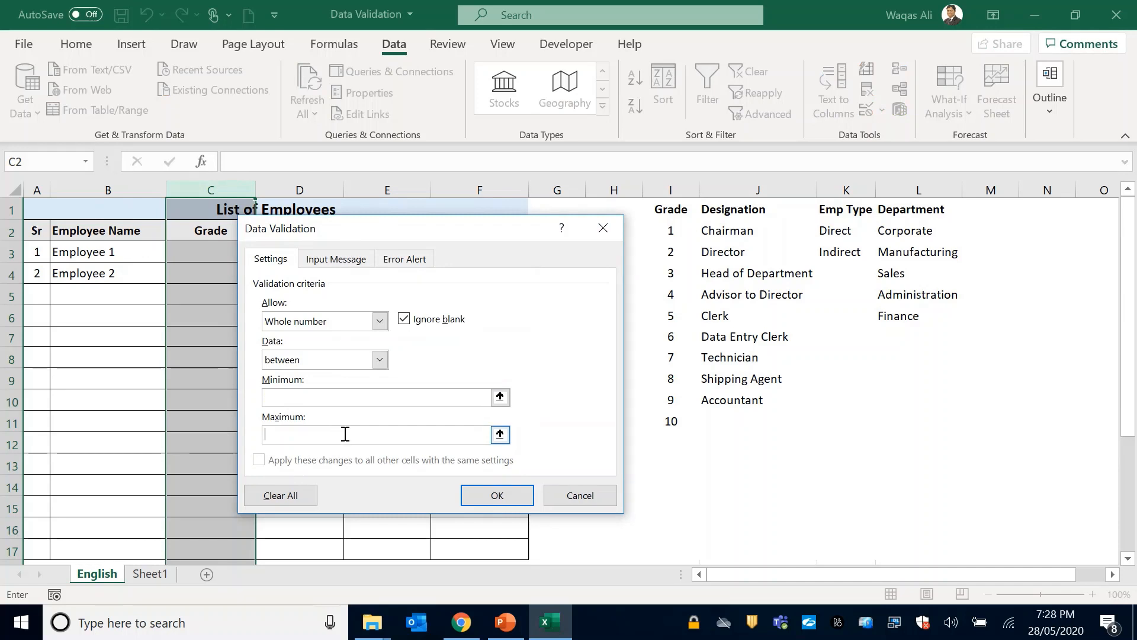
left_click(408, 396)
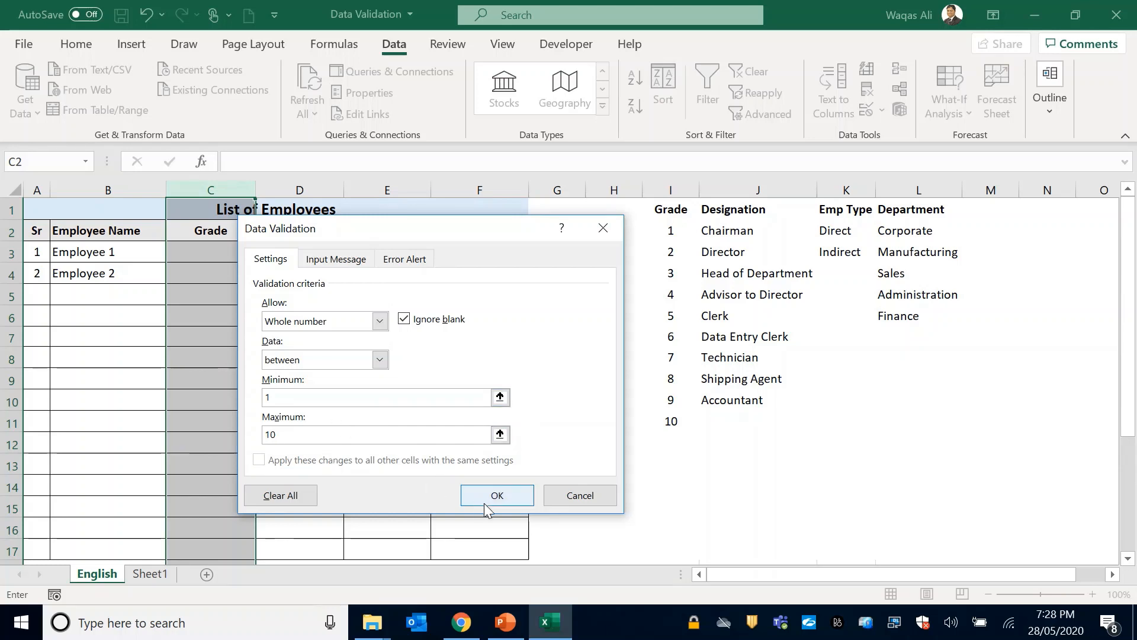
left_click(497, 495)
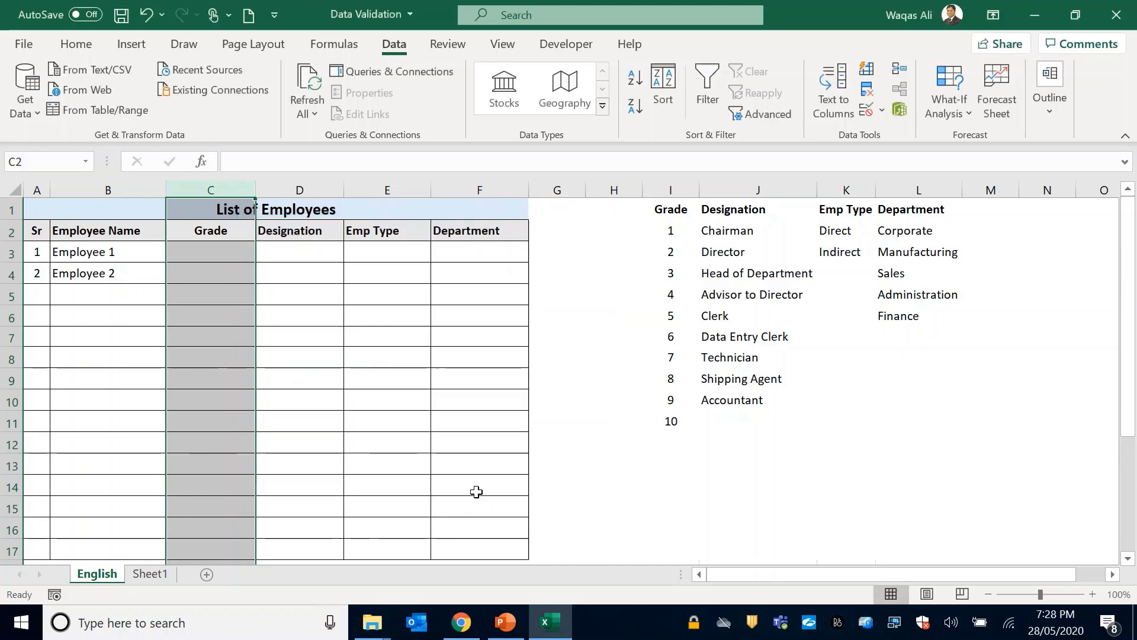
Test the Grade rule by trying to enter 0 in cell C3, retry the same value, and cancel the entry.
left_click(230, 257)
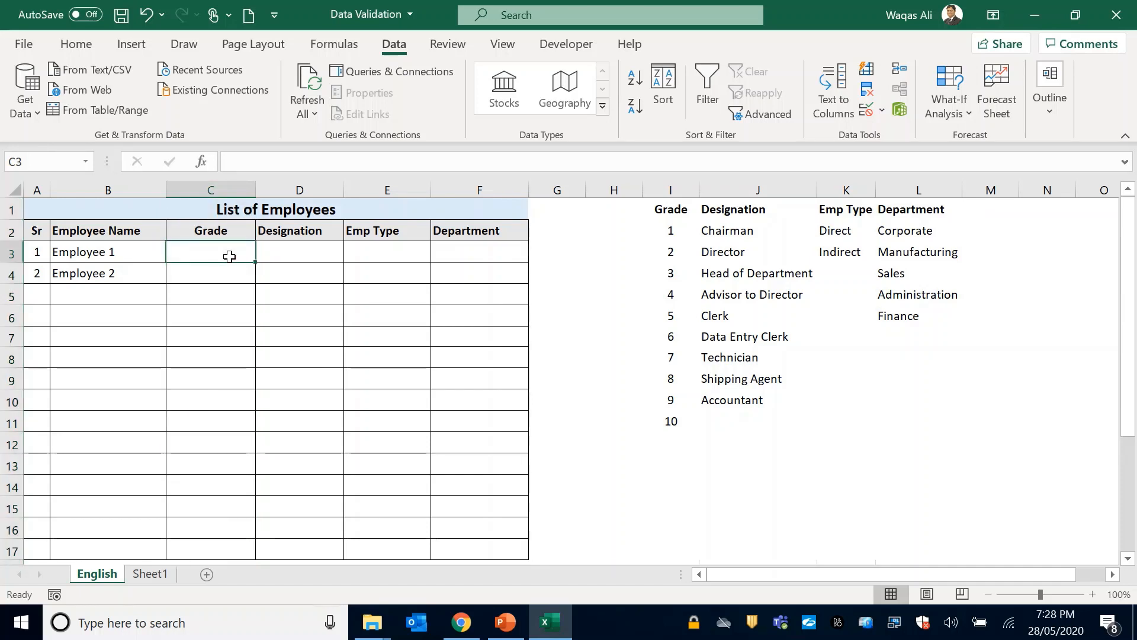
type("0")
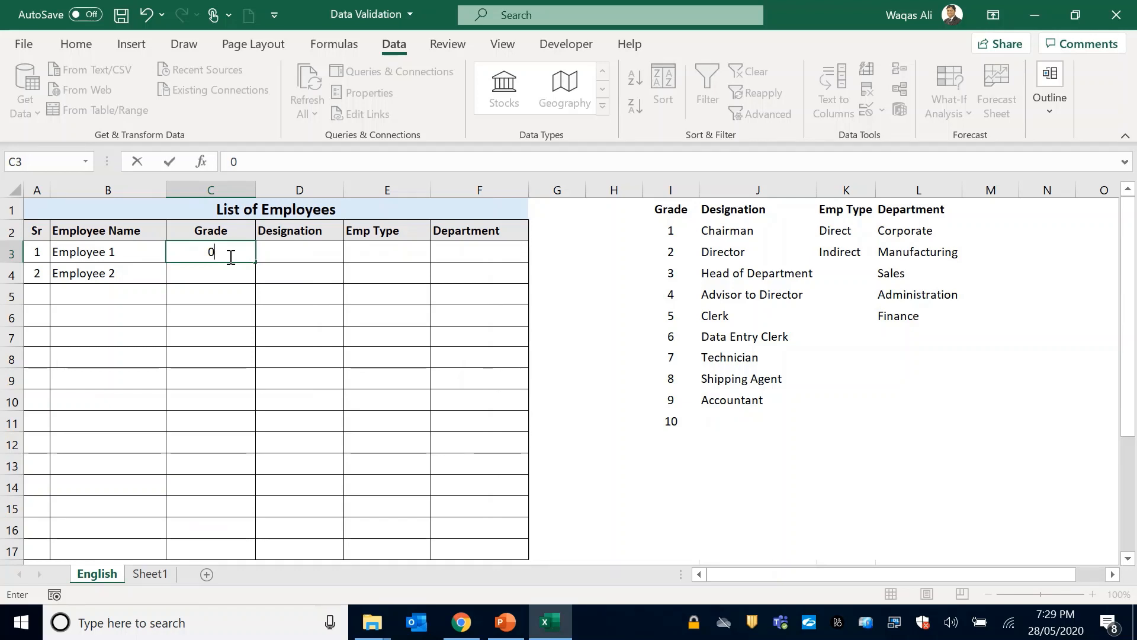
key("Return")
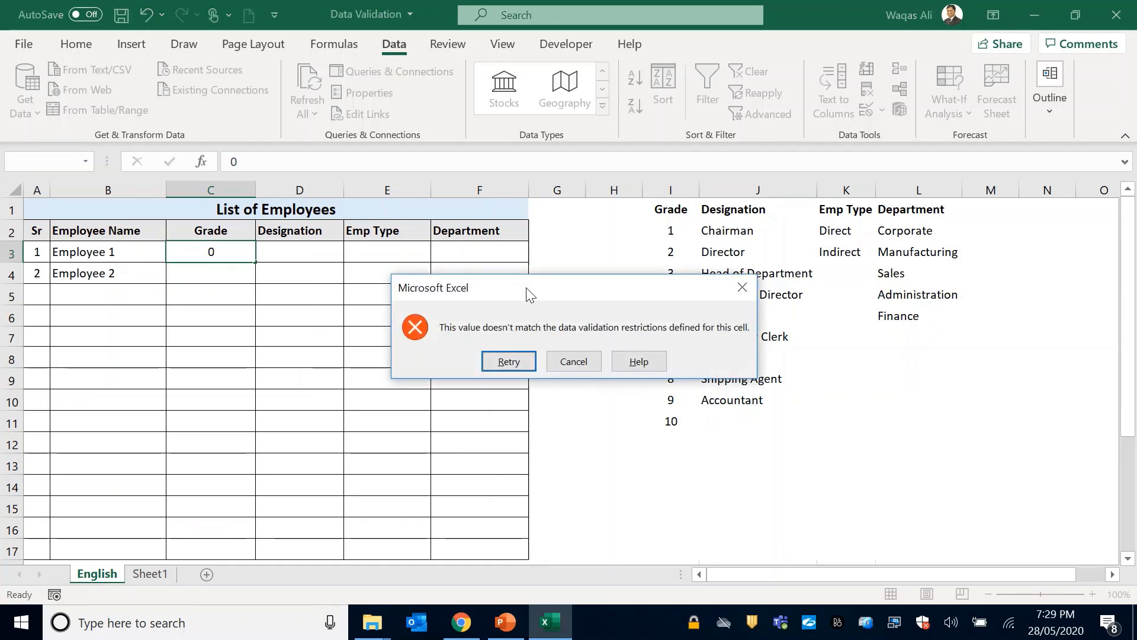
left_click(509, 361)
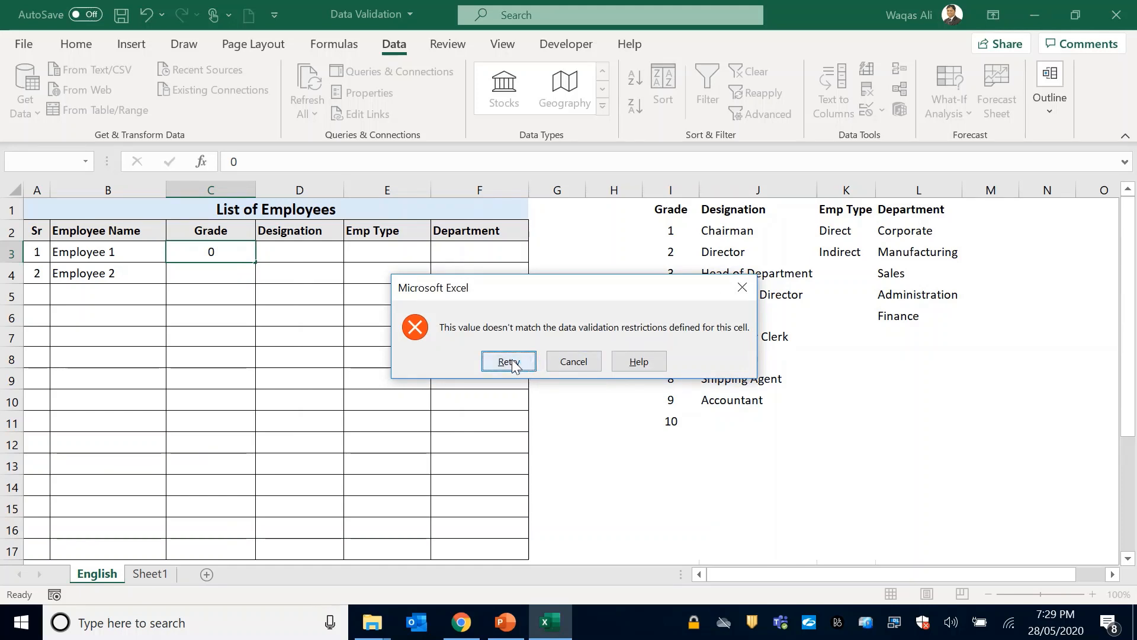
left_click(509, 362)
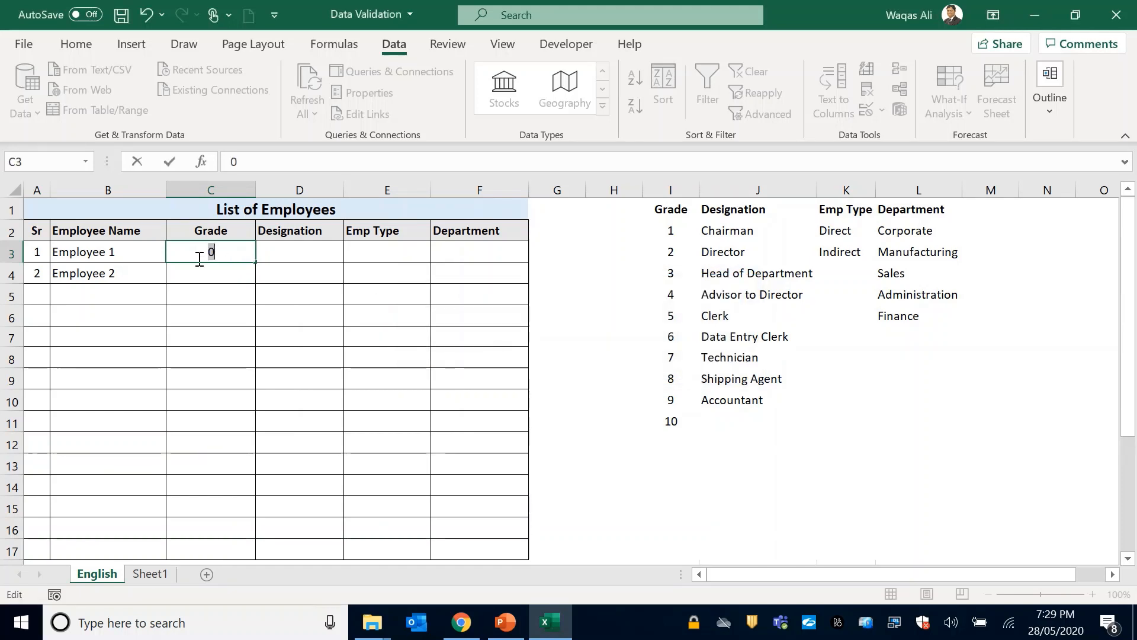
key("Return")
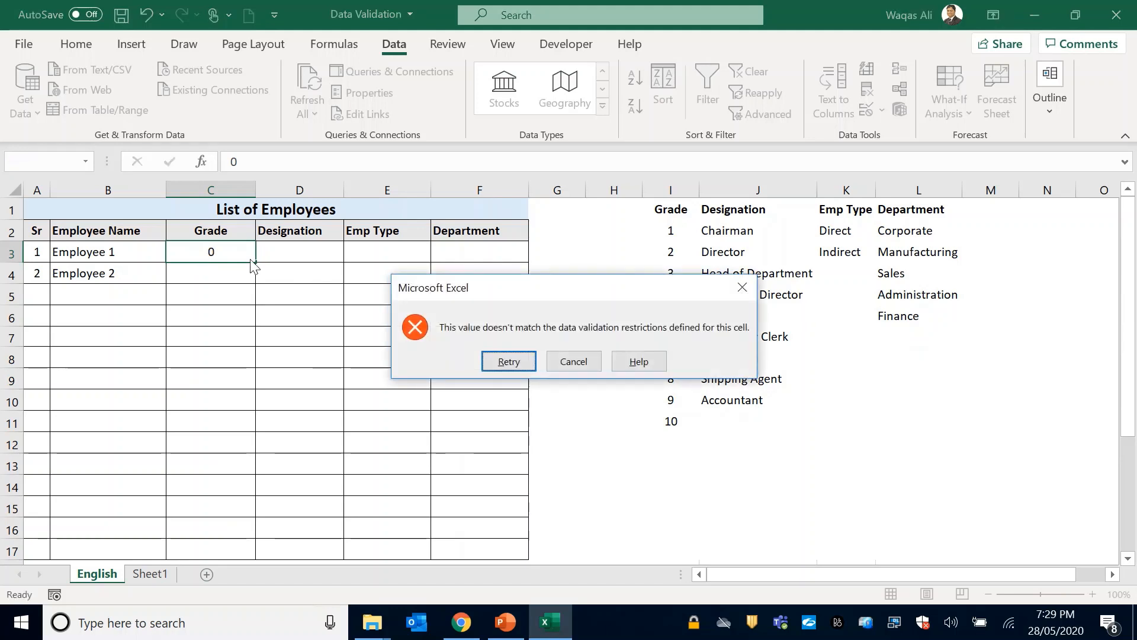
left_click(572, 363)
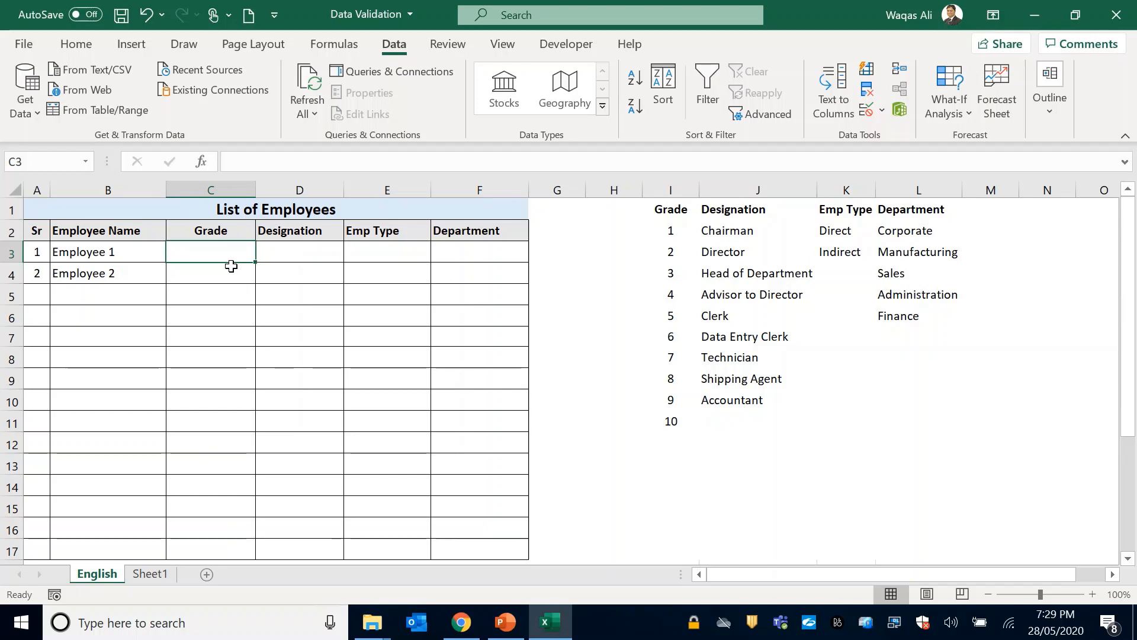
Enter the test grade 5 in cell C3 and clear it again.
type("5")
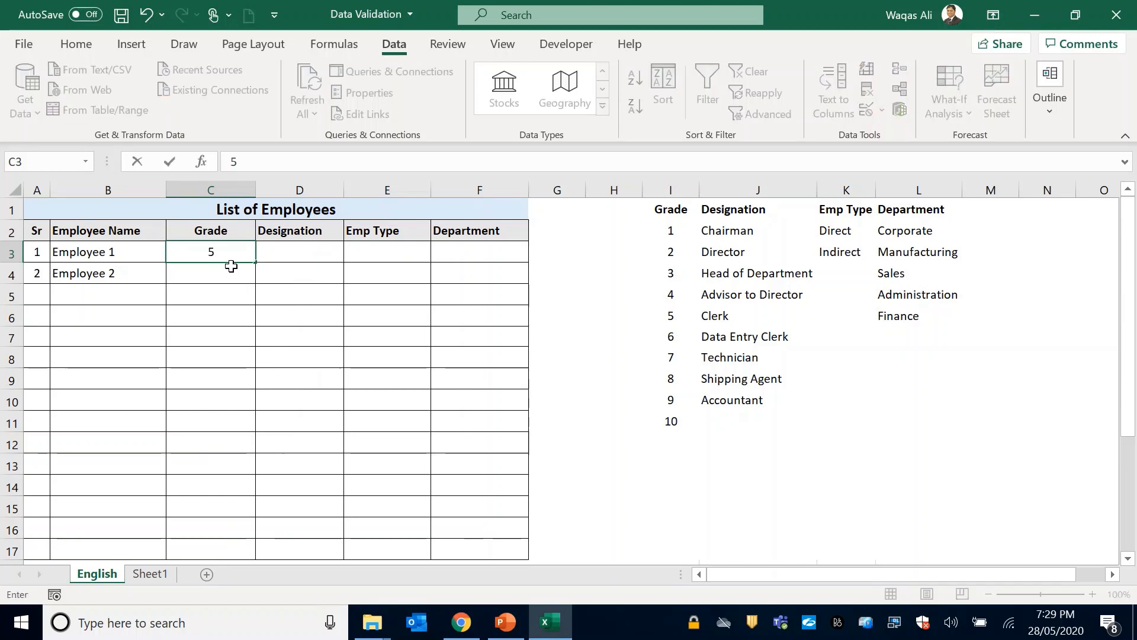
key("Return")
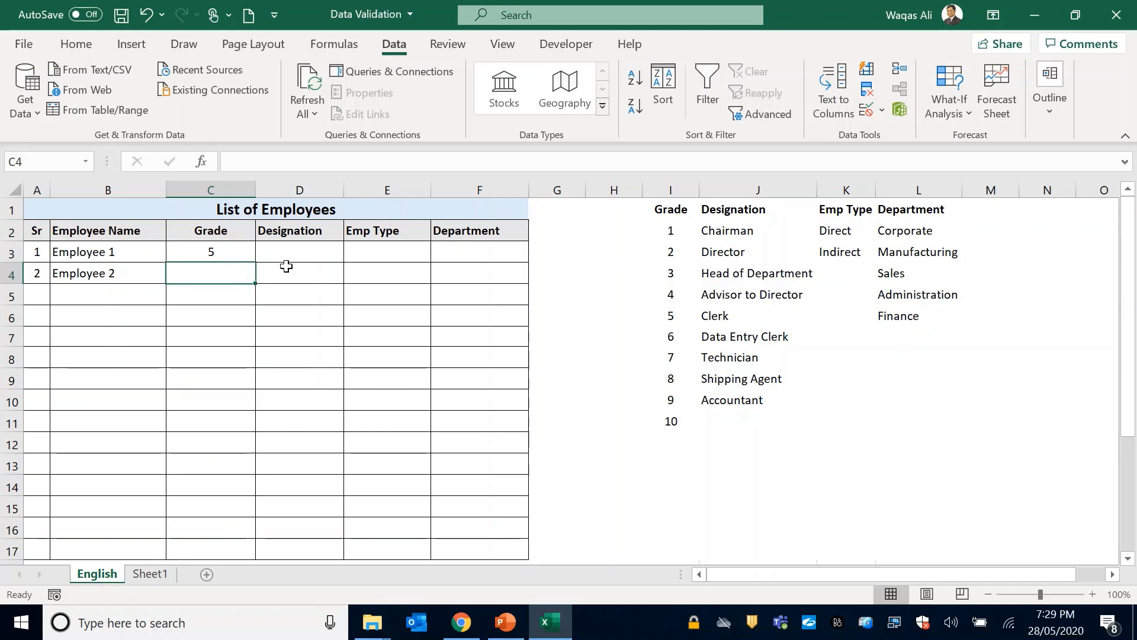
left_click(220, 253)
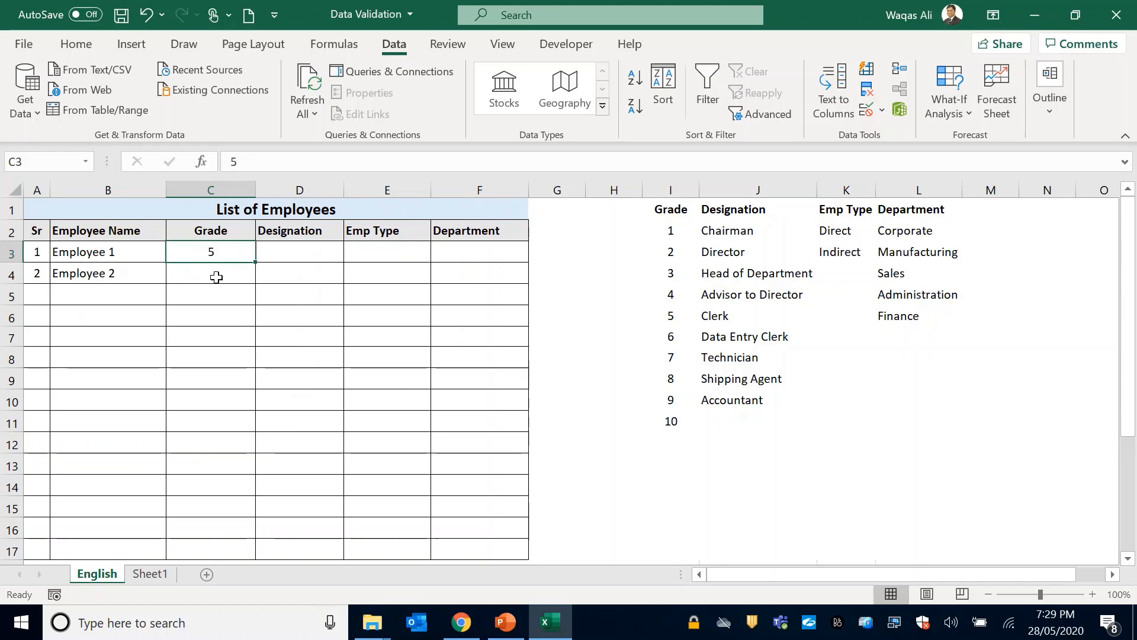
left_click(217, 276)
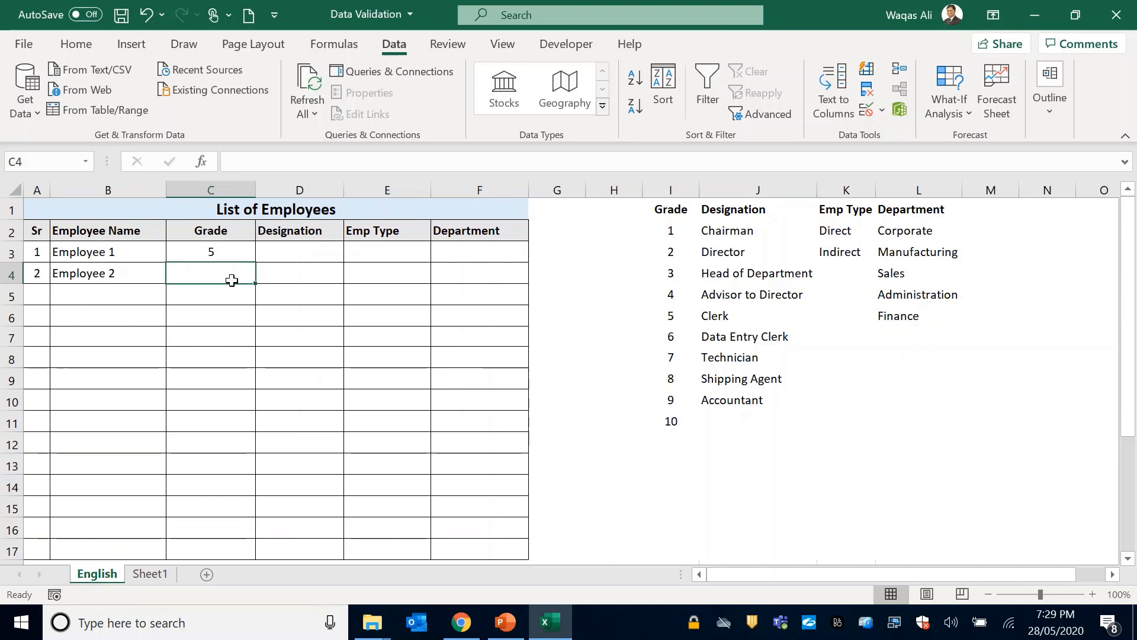
left_click(227, 255)
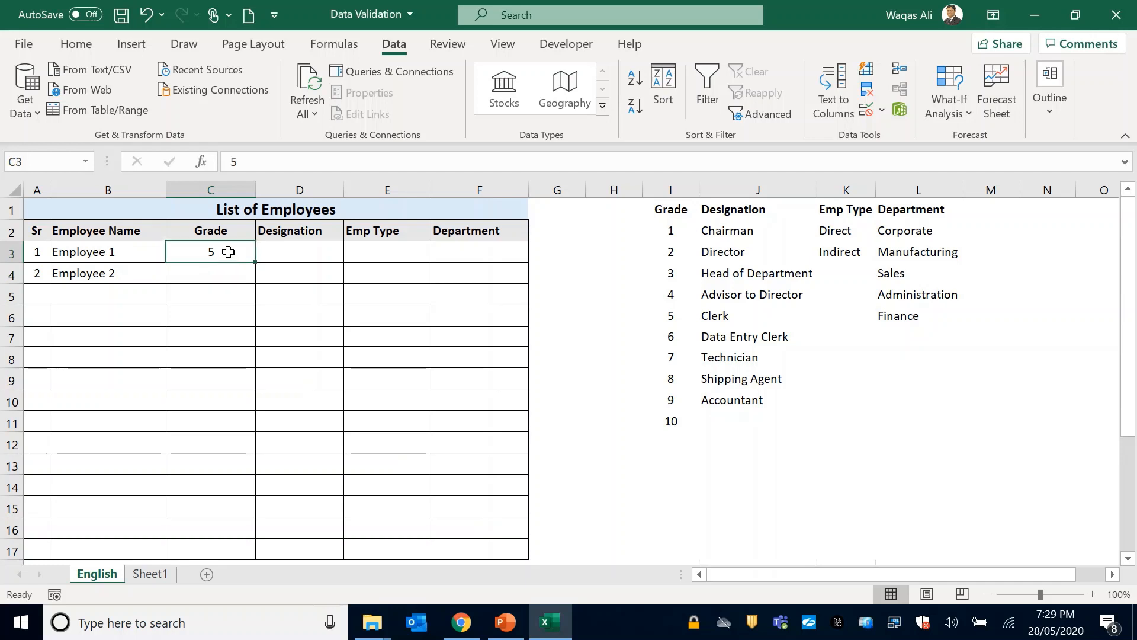
key("Delete")
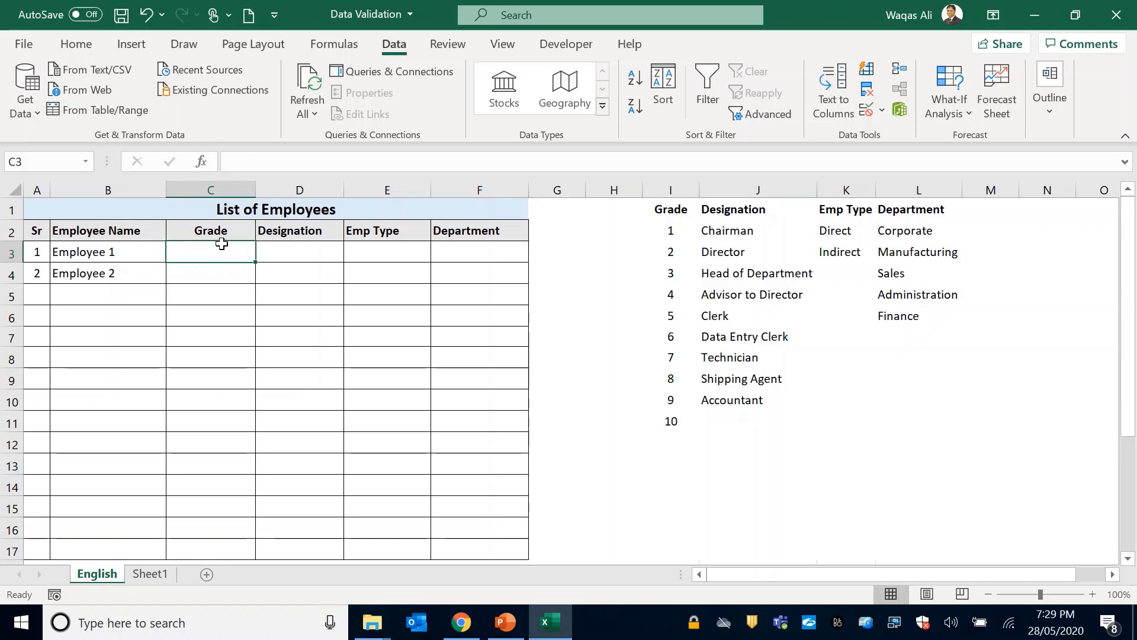
Reopen the data validation of Grade column C and give its input message the title "Hint:".
left_click(204, 191)
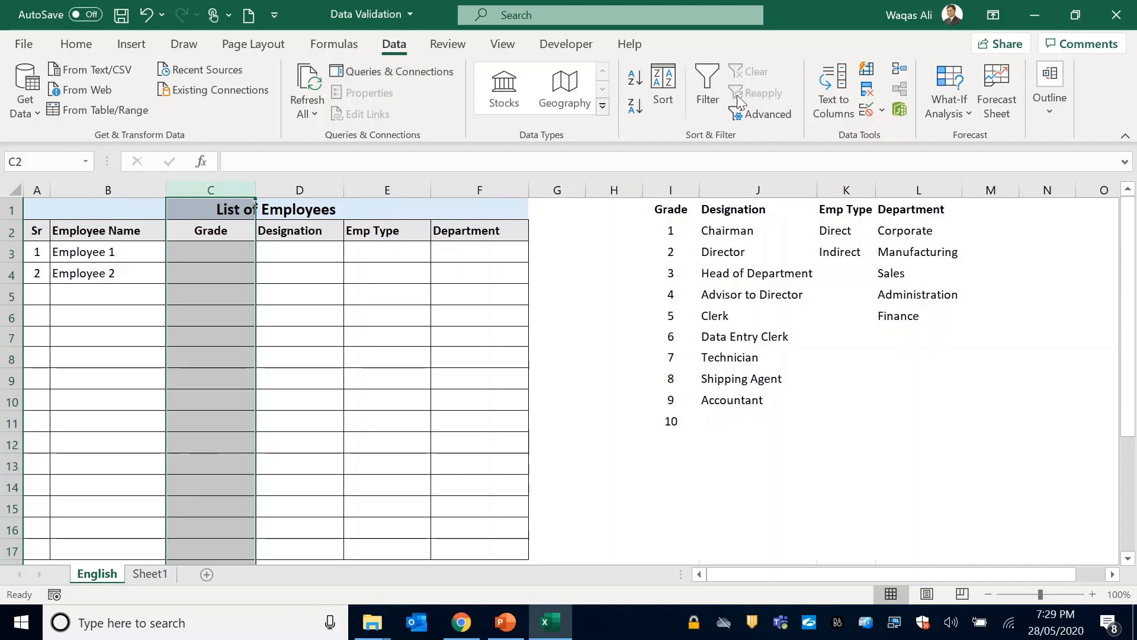
left_click(868, 109)
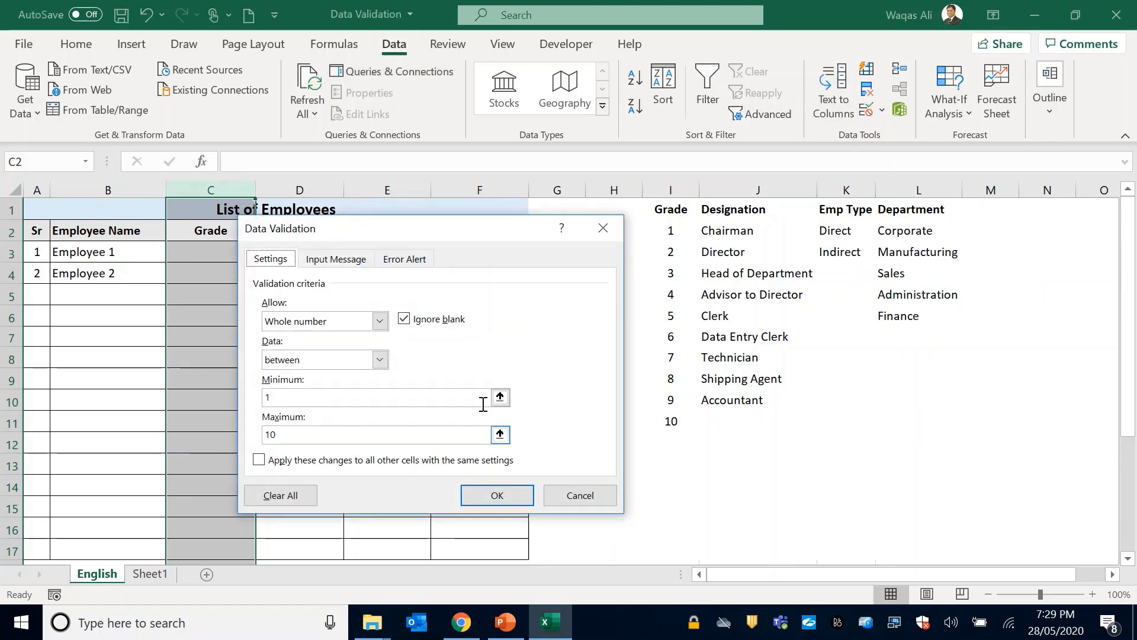
left_click_drag(482, 236, 568, 238)
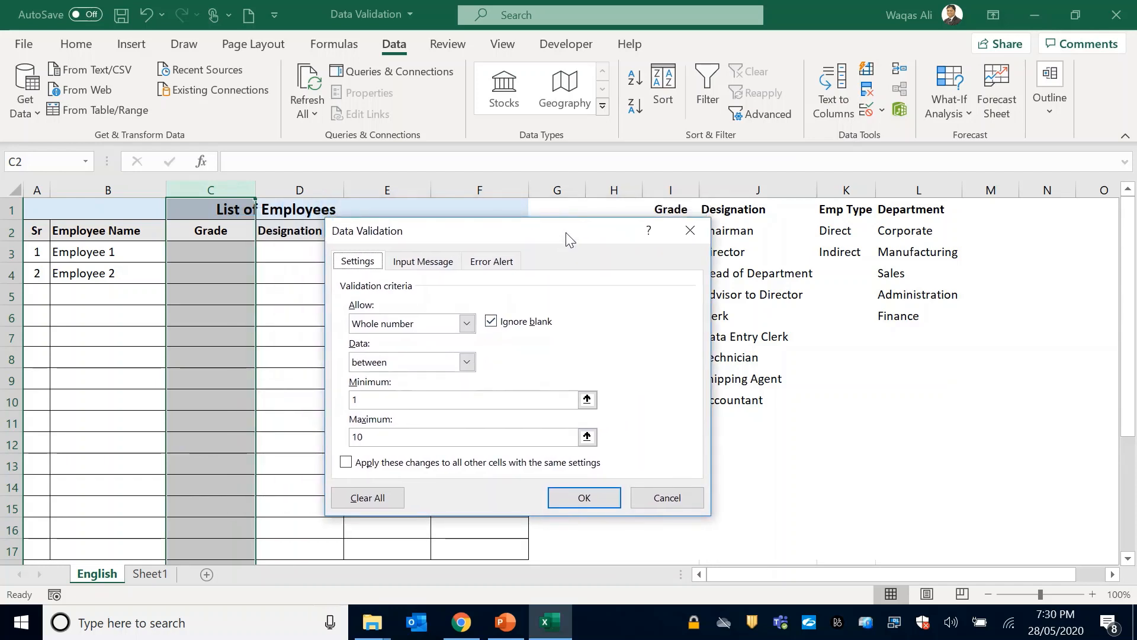
left_click(408, 269)
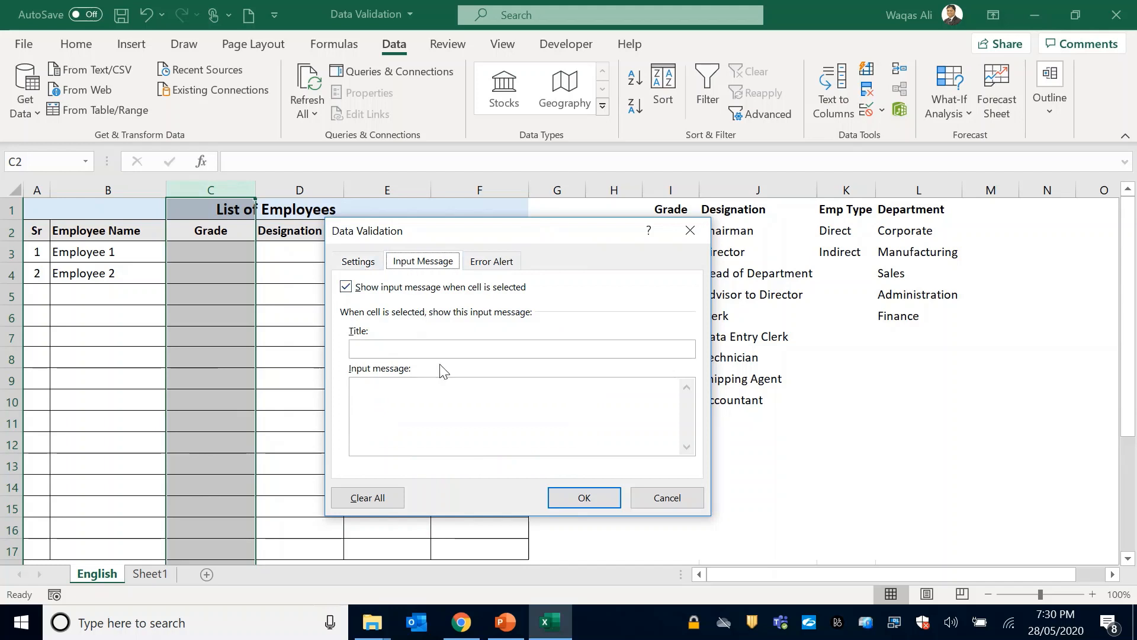
left_click(444, 350)
Set the Grade column's input message text to "The value should be between 1 and 10." and apply it.
left_click(430, 413)
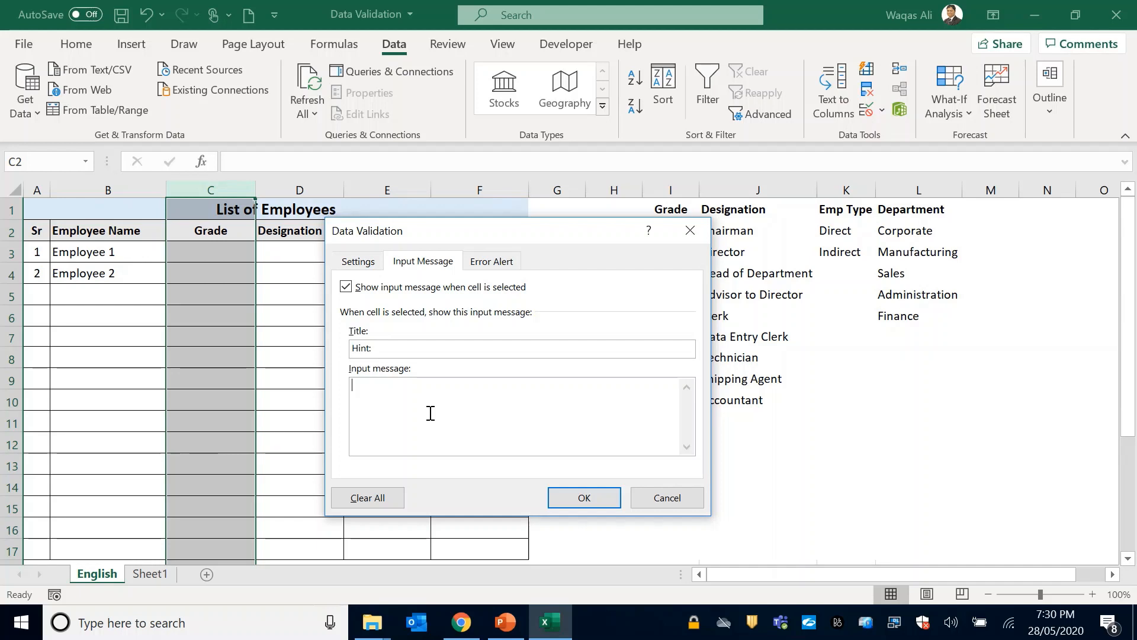
type("The value should be be")
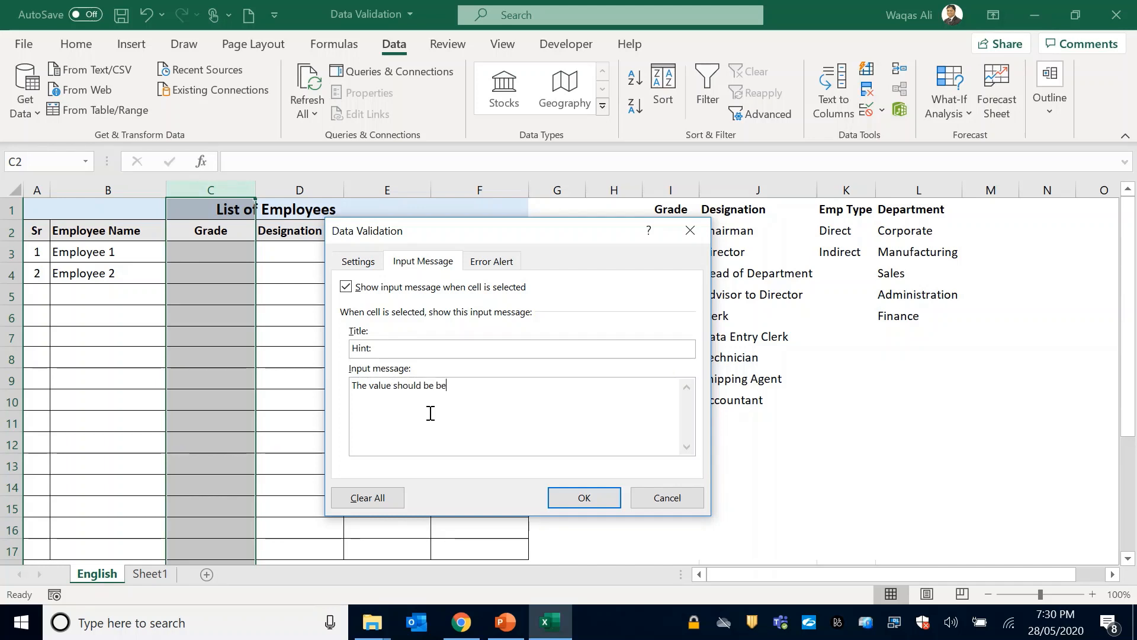
type("tween 1 and 10.")
left_click(587, 499)
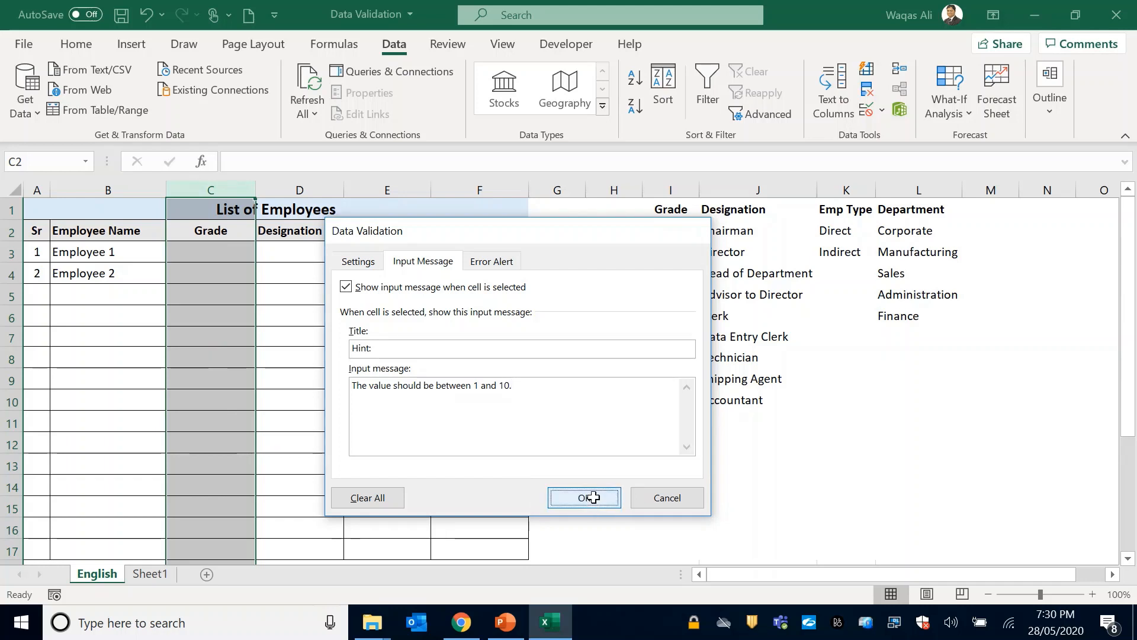
Check the input message on several Grade cells in rows 4 to 8.
left_click(198, 274)
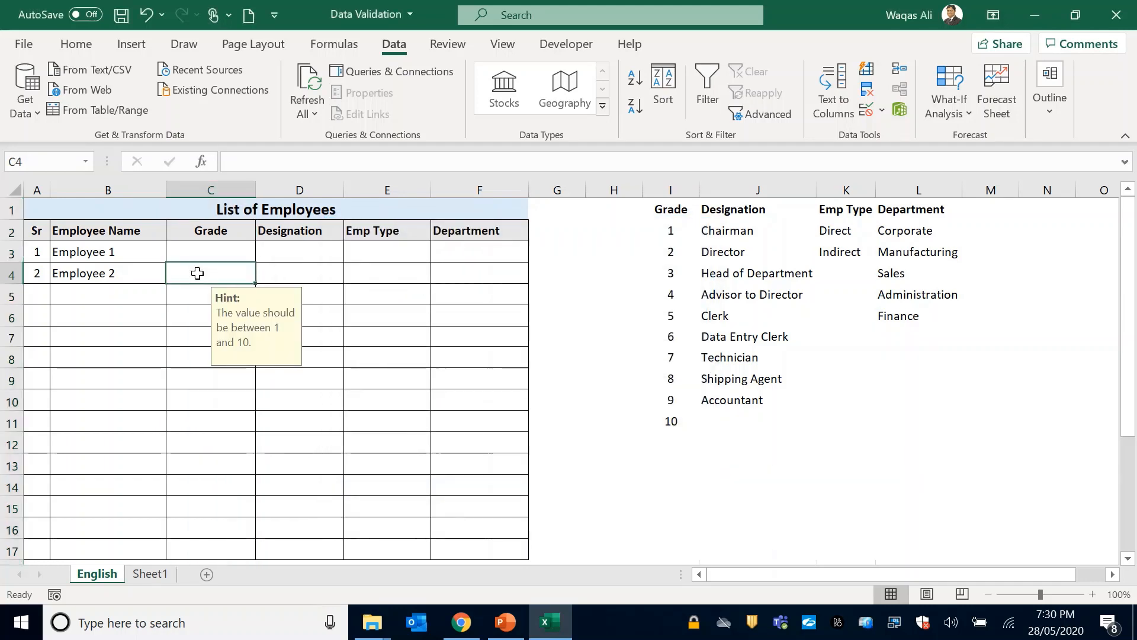
left_click(195, 299)
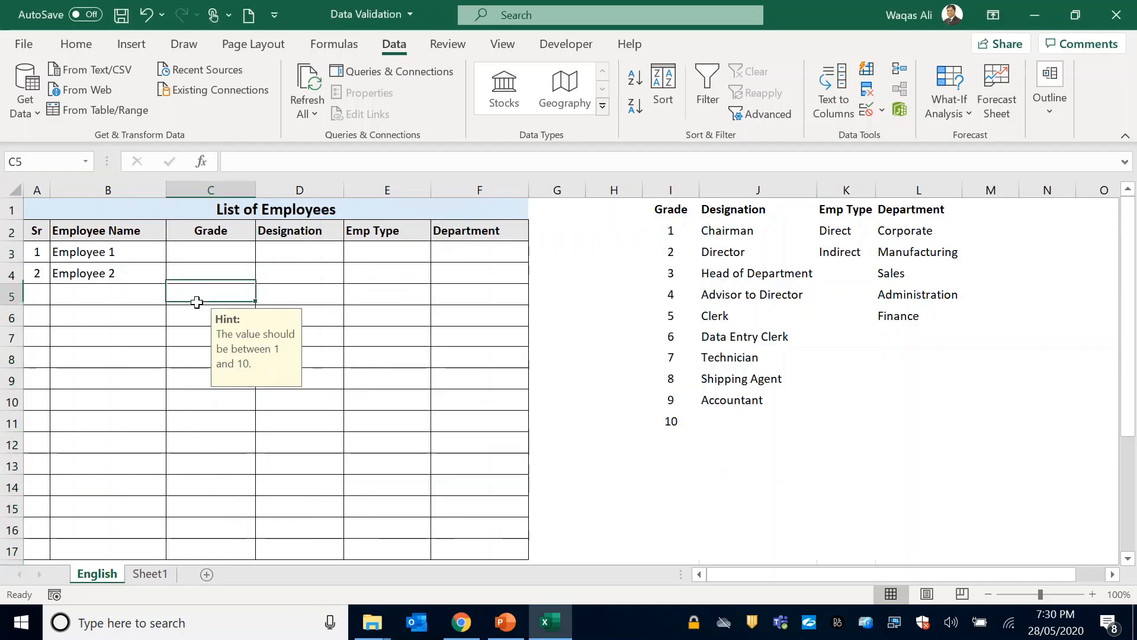
left_click(191, 335)
left_click(191, 360)
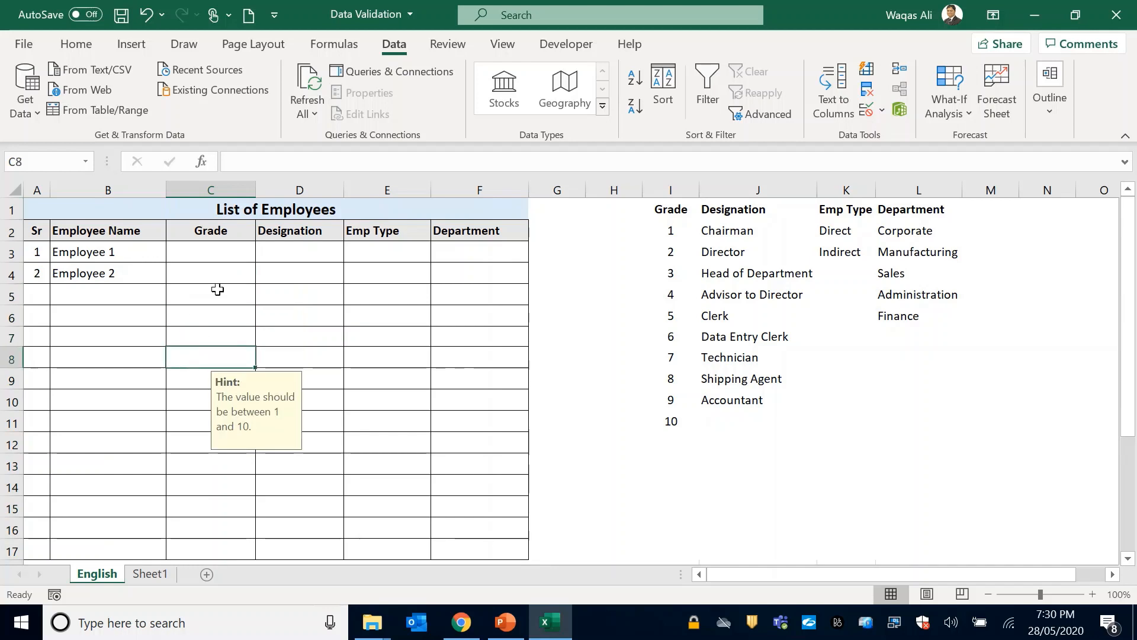
left_click(218, 278)
Test the Grade rule by trying to enter 11 in cell C3, and cancel the entry.
left_click(222, 252)
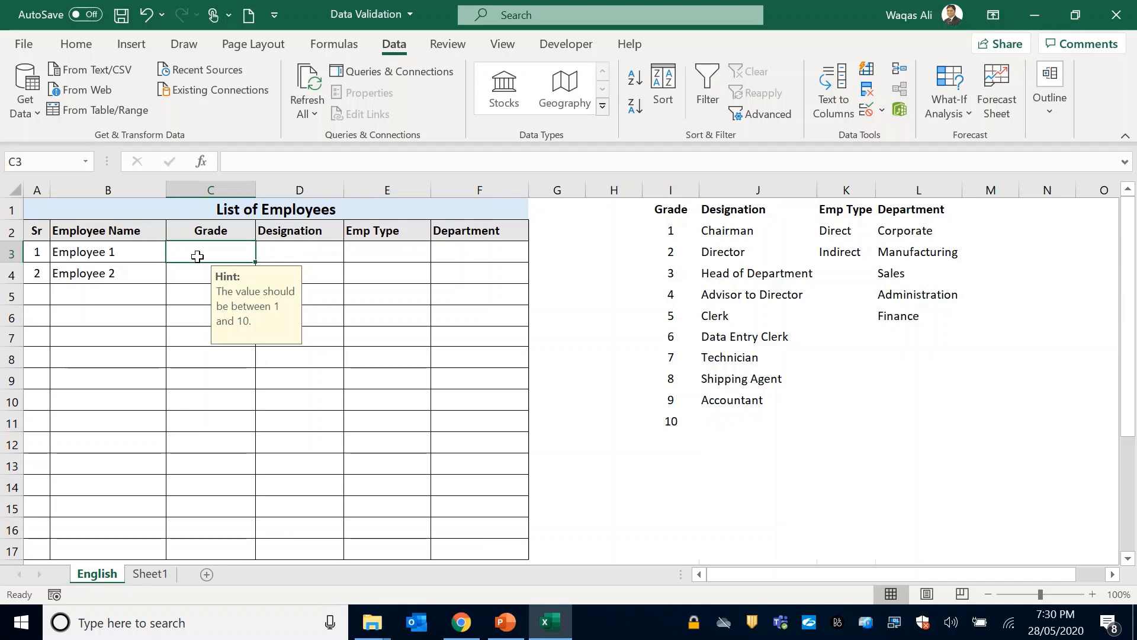
type("11")
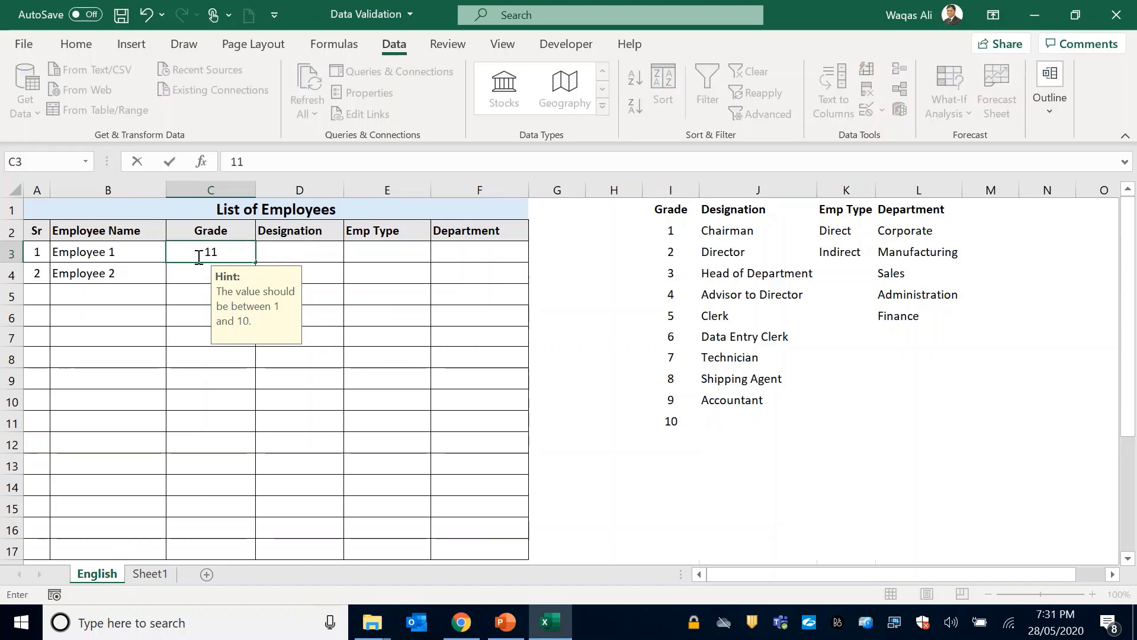
key("Return")
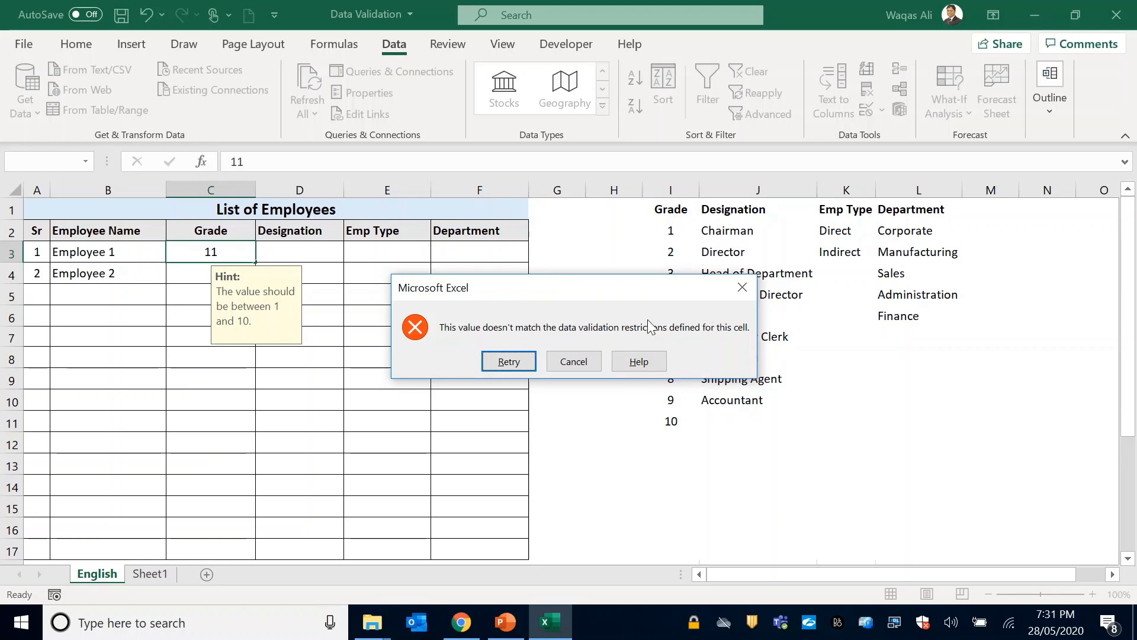
left_click(585, 365)
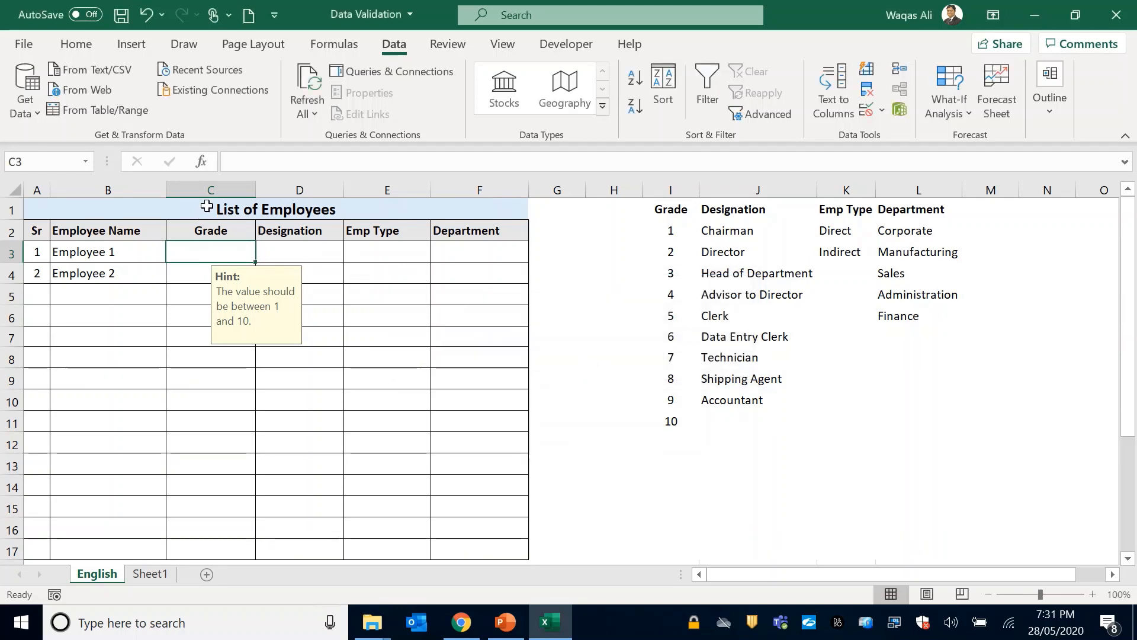
Give the Grade column C validation a Stop error alert titled "WRONG!!!", reusing the input message text "The value should be between 1 and 10.".
left_click(214, 190)
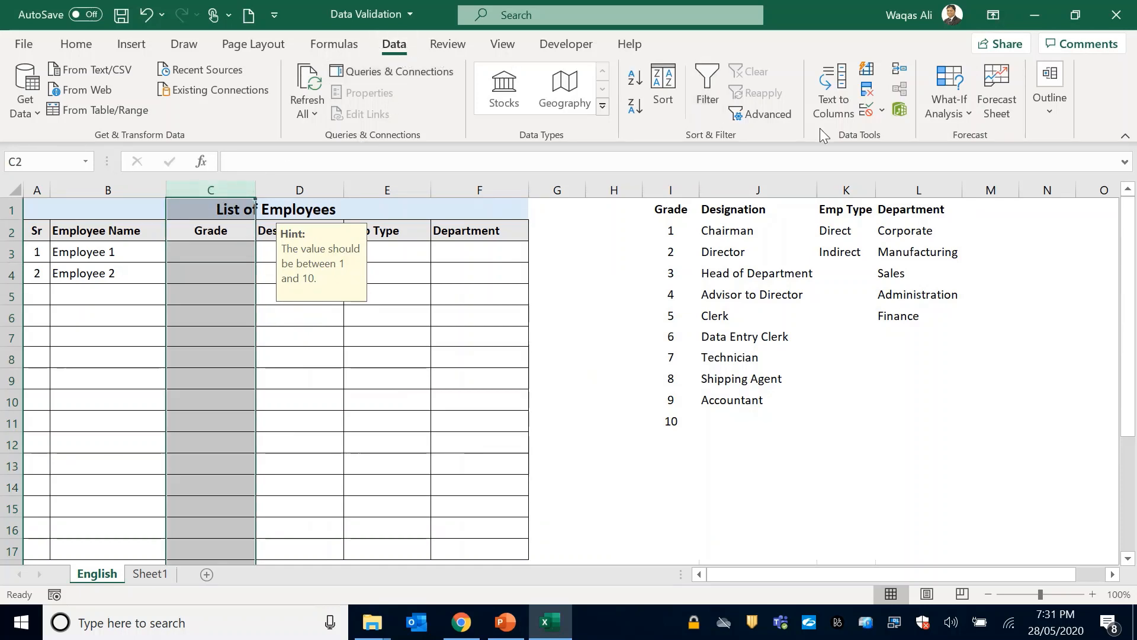
left_click(870, 111)
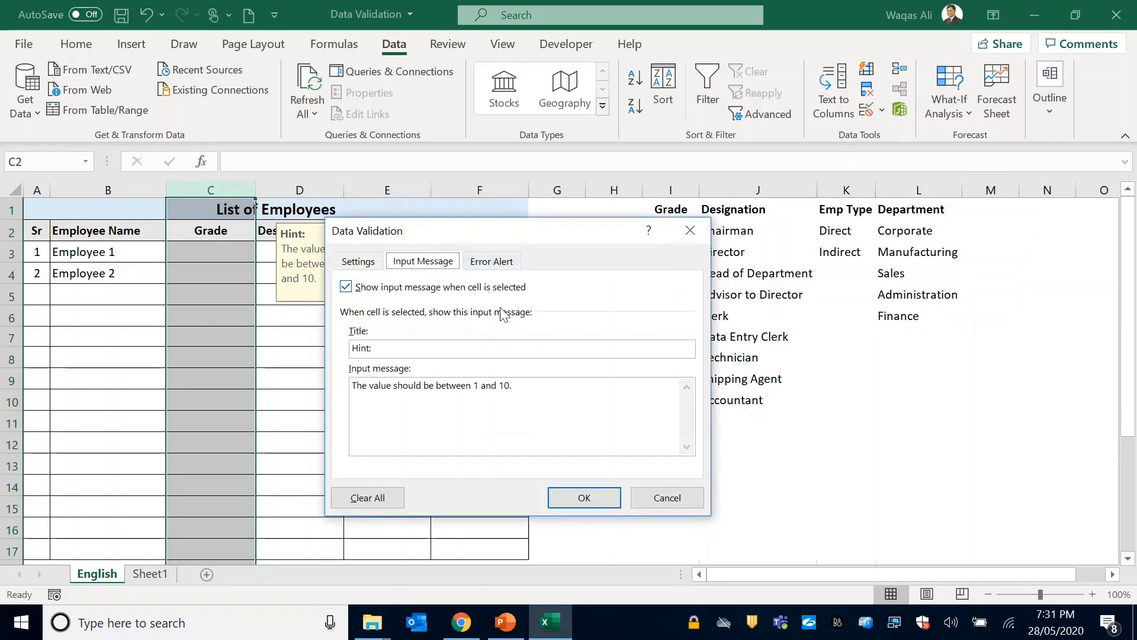
left_click_drag(520, 395, 312, 387)
key("ctrl+c")
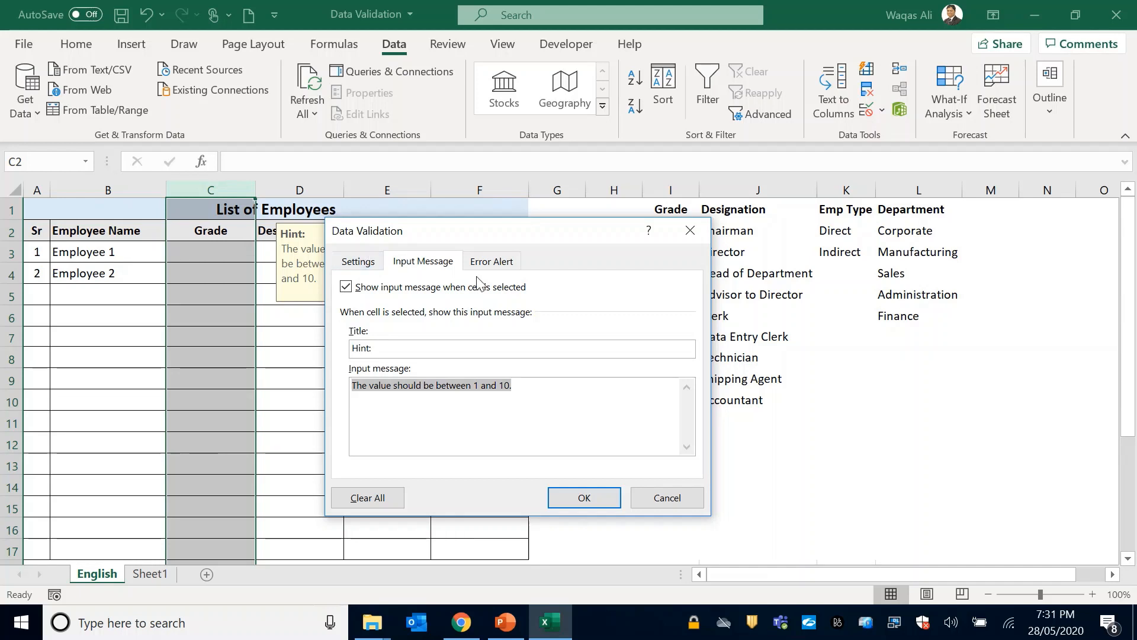
left_click(491, 262)
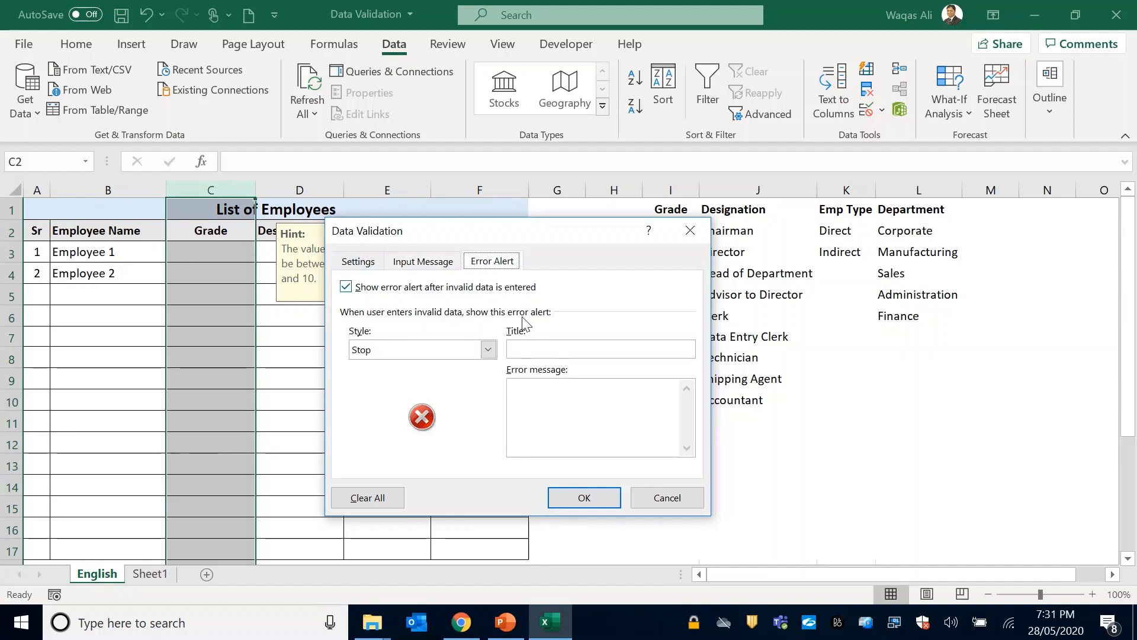
left_click(539, 352)
type("WRONG!!!")
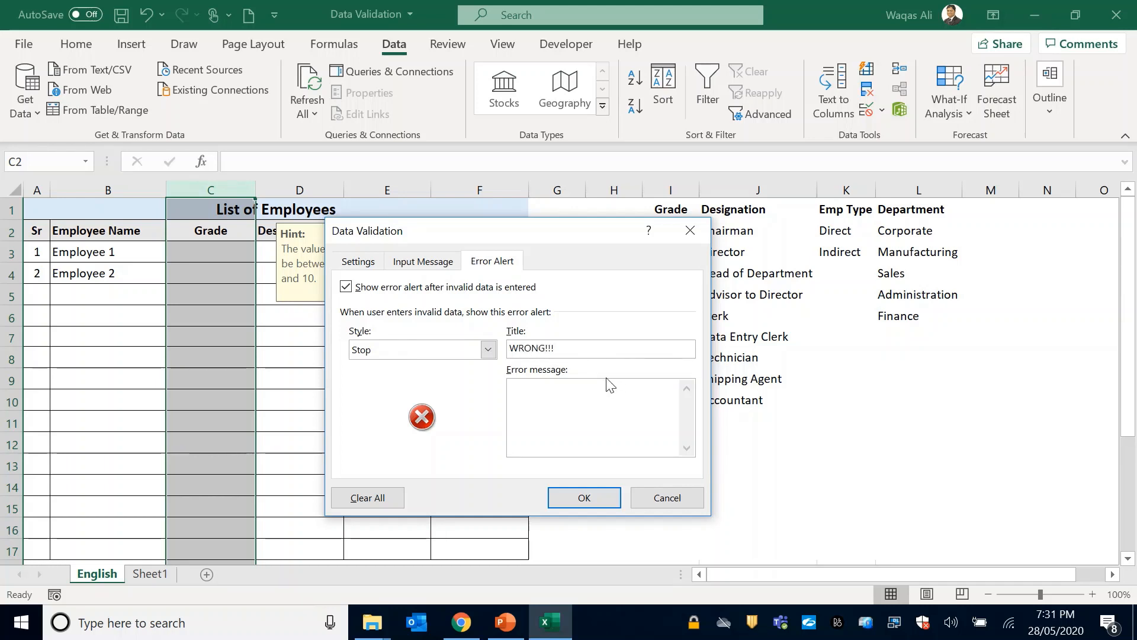
left_click(597, 422)
key("ctrl+v")
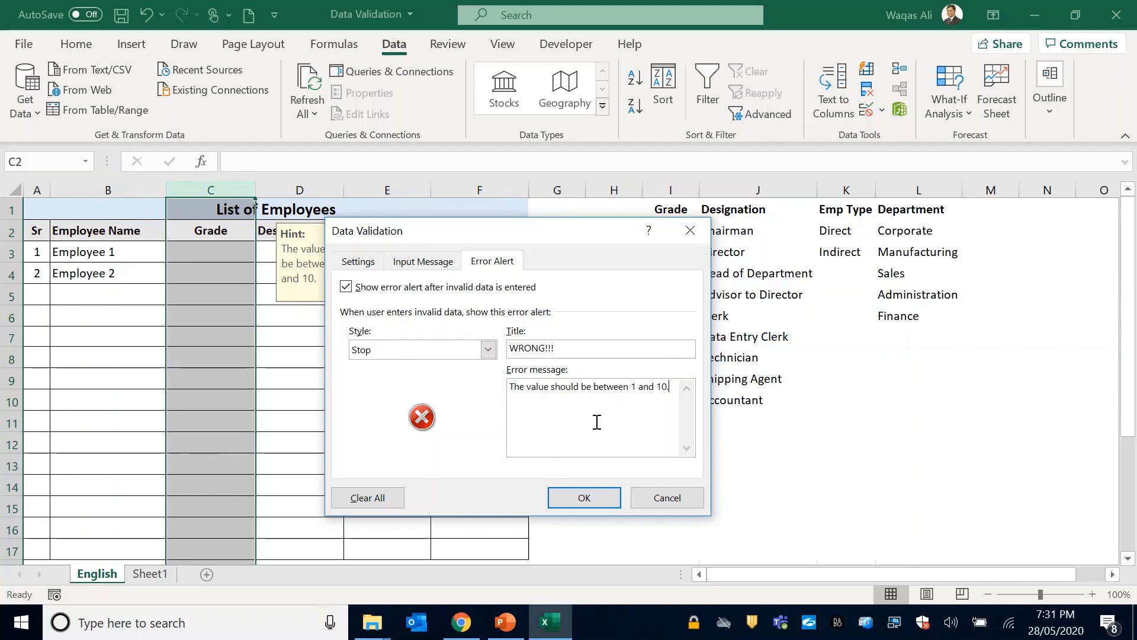
left_click(569, 497)
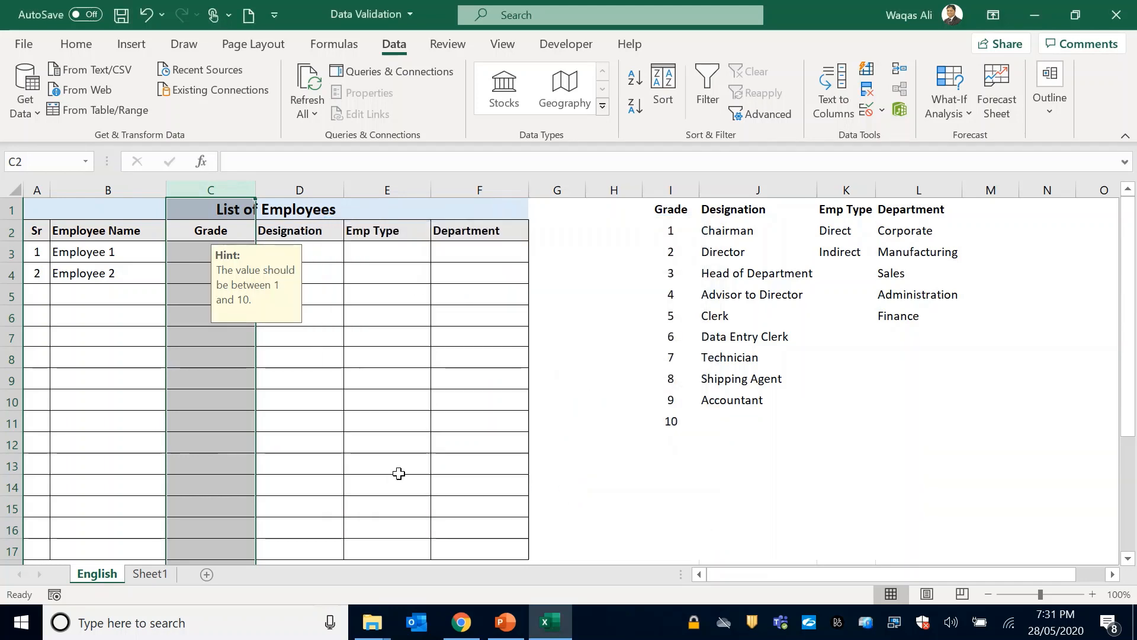
Test the Grade error alert by trying 11 in cell C3, and retry the entry with 10.
left_click(176, 251)
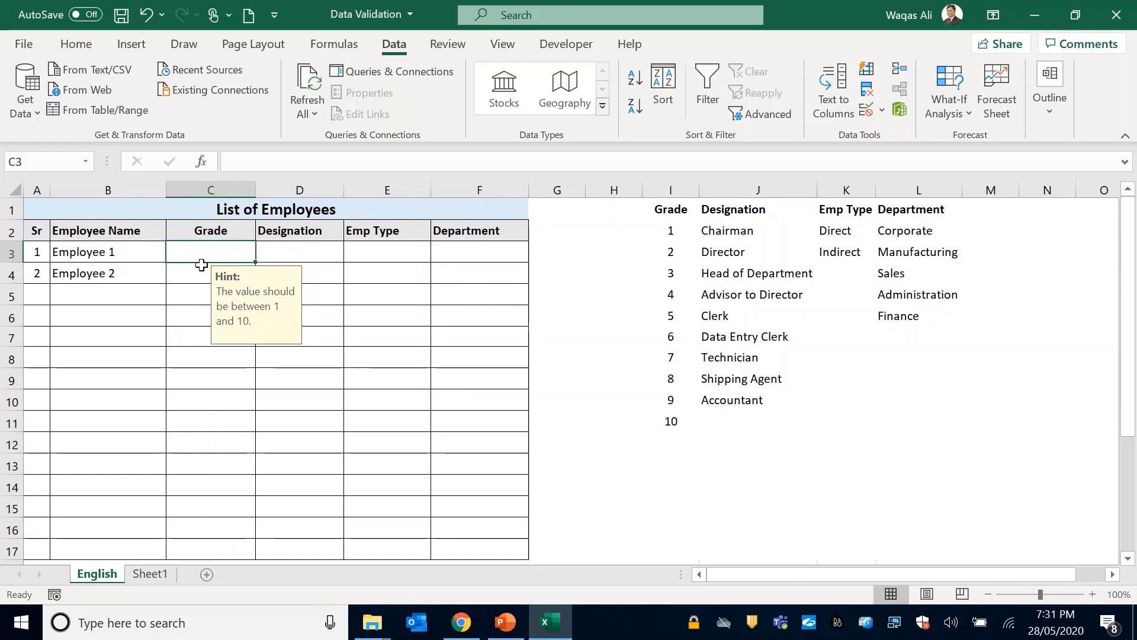
type("11")
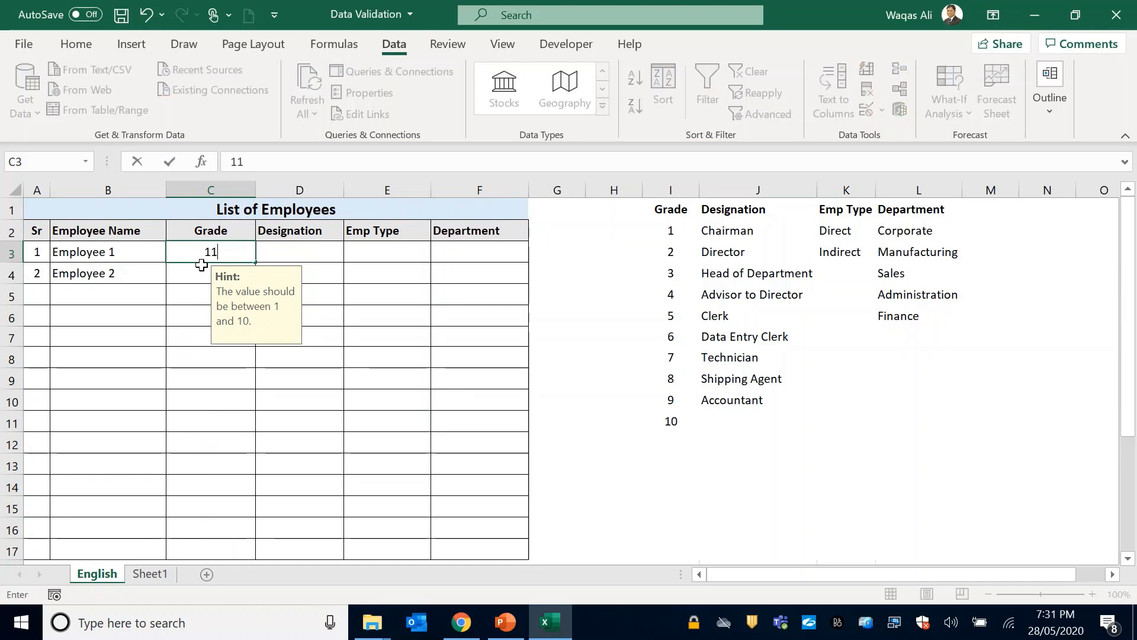
key("Return")
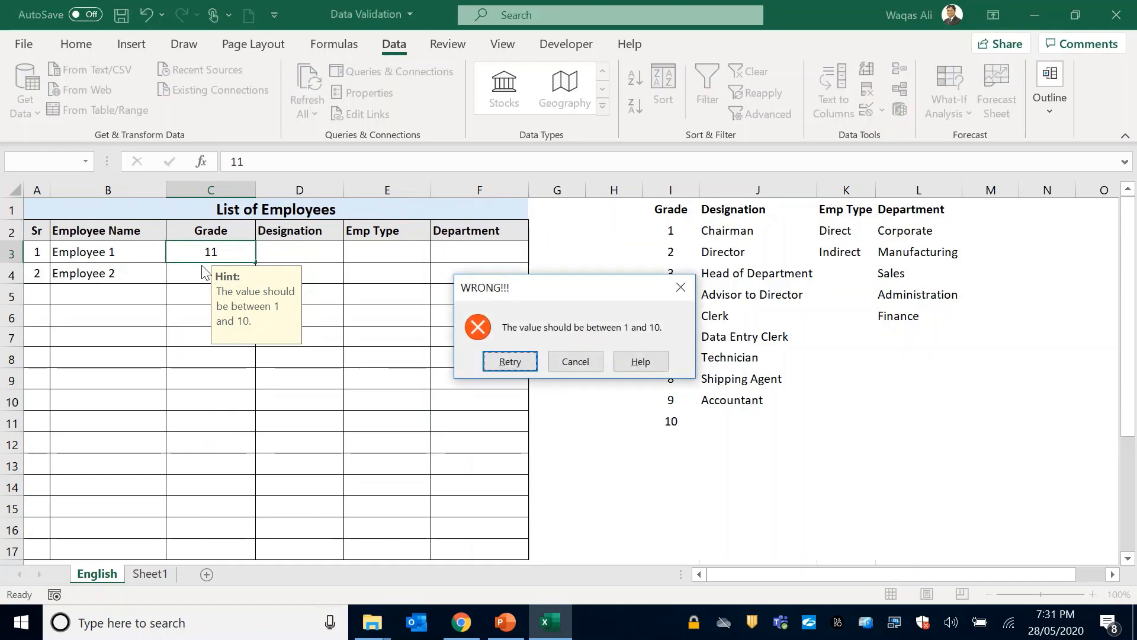
left_click_drag(625, 289, 595, 321)
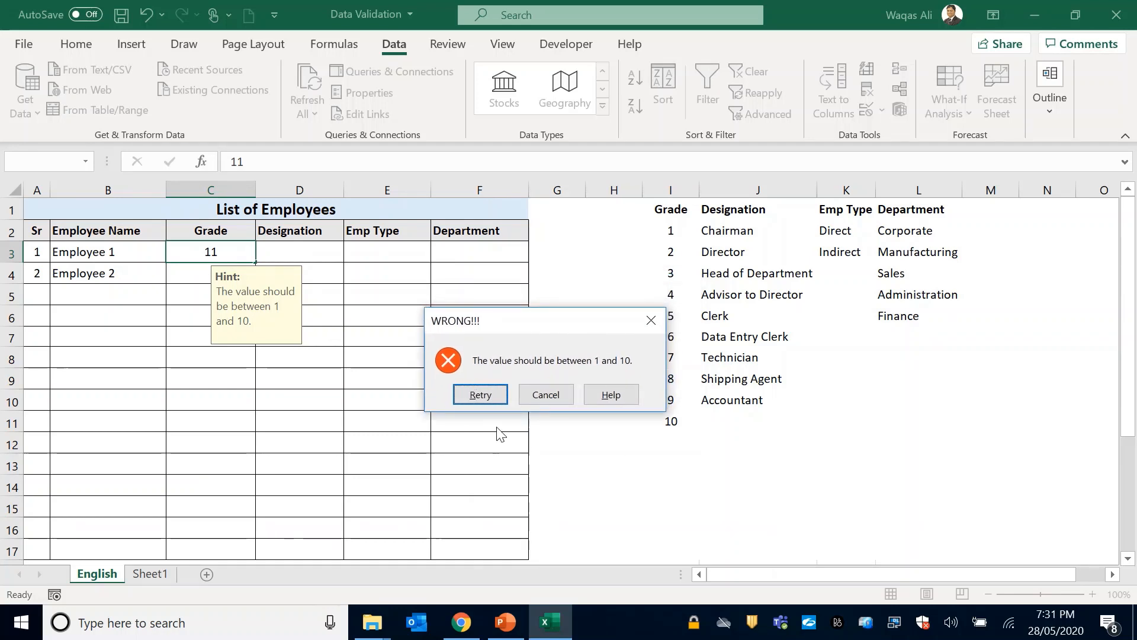
left_click(483, 394)
type("10")
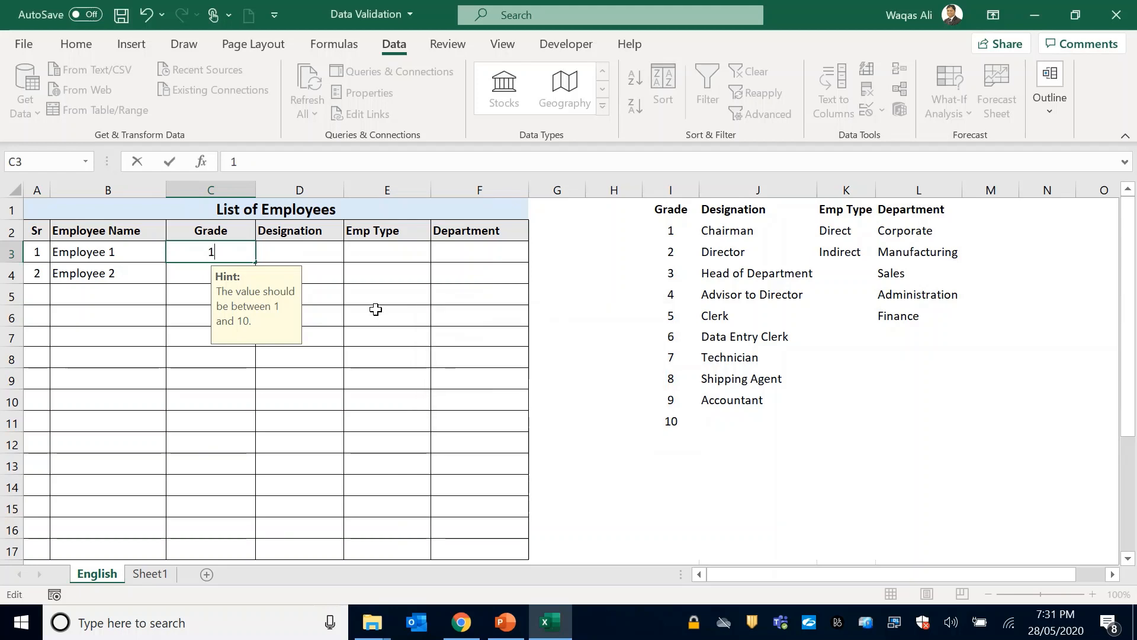
key("Return")
key("Up")
key("Right")
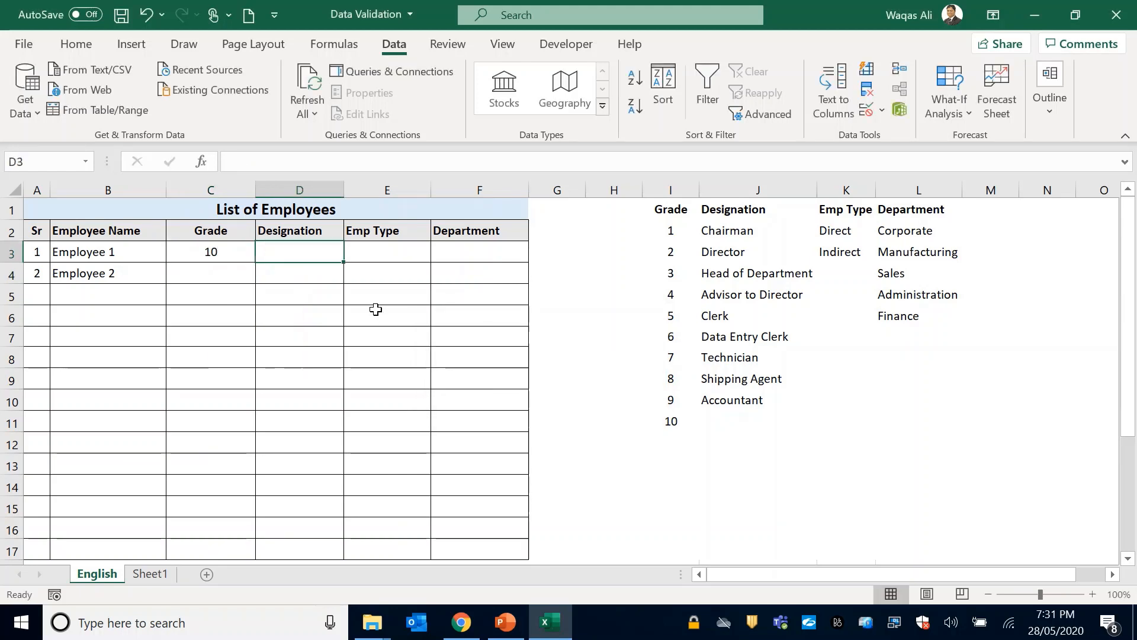
left_click(279, 342)
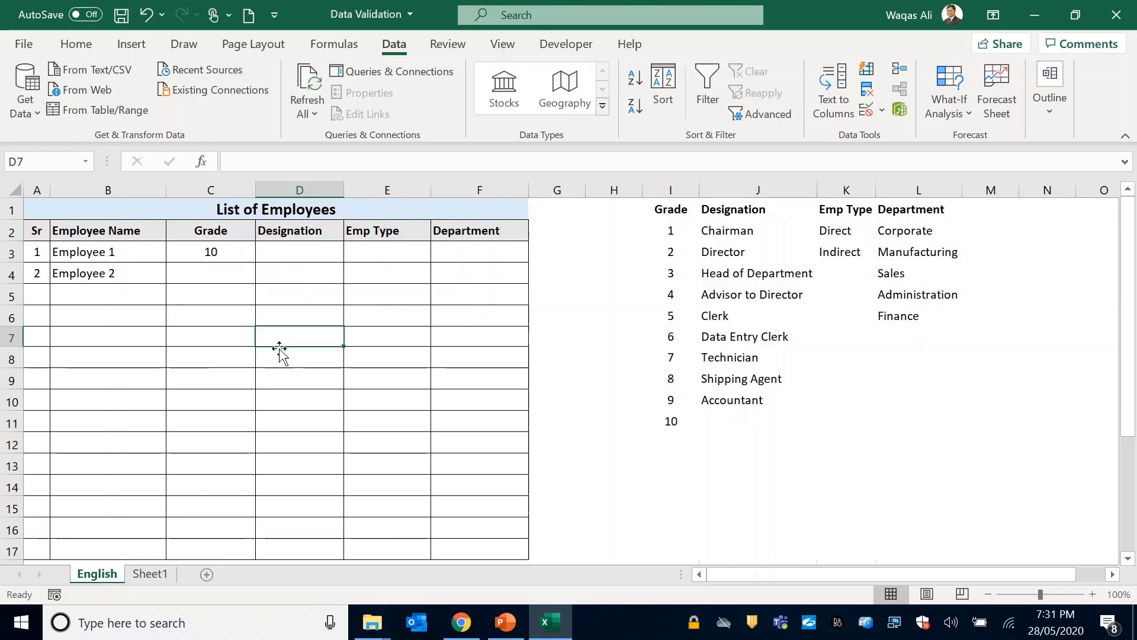
left_click(283, 478)
left_click(305, 253)
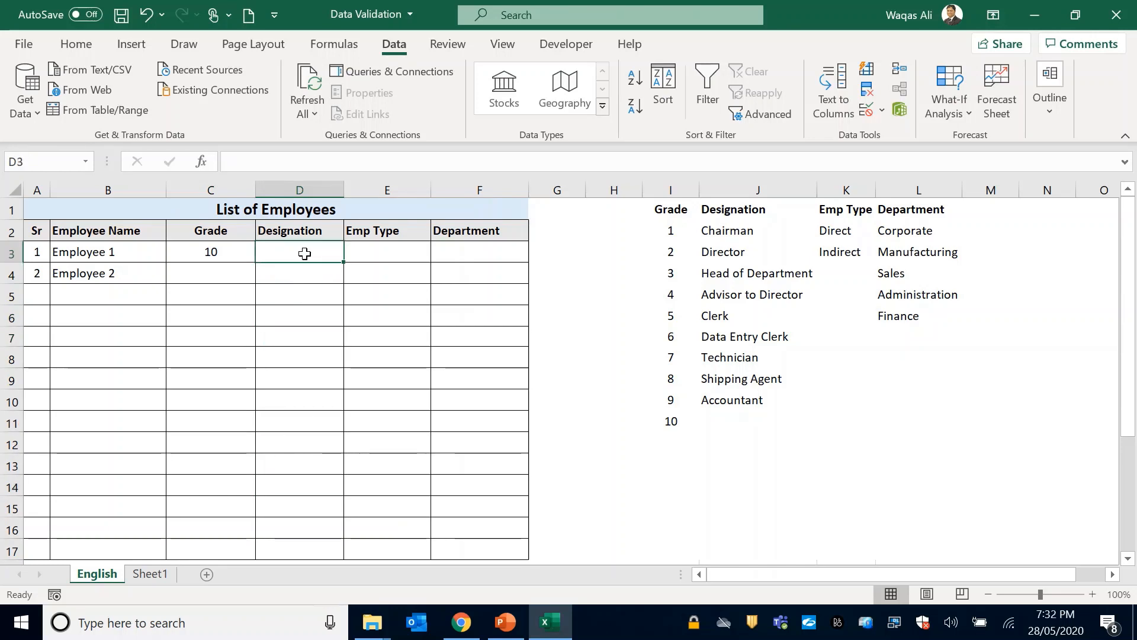
left_click(288, 332)
left_click(310, 418)
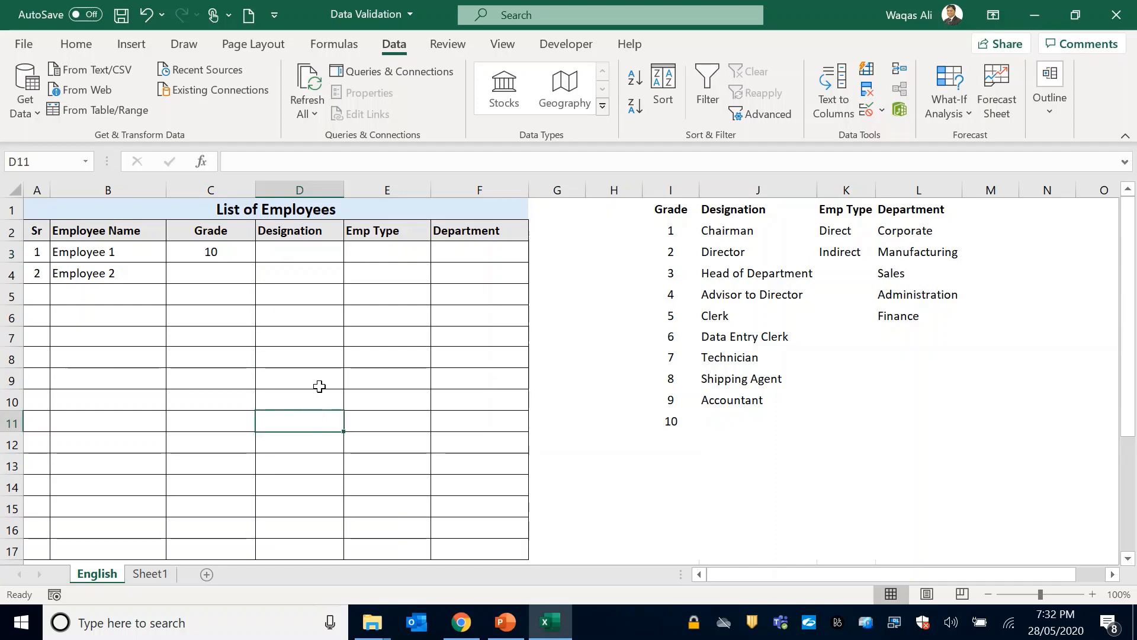
left_click(319, 256)
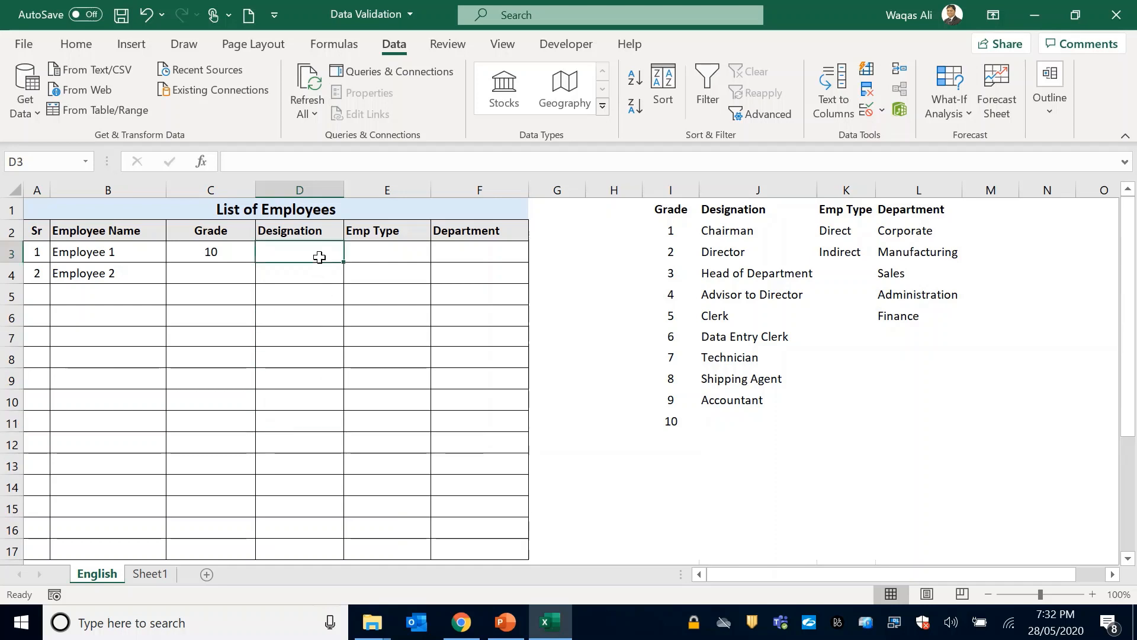
left_click(308, 191)
left_click(388, 190)
left_click(492, 190)
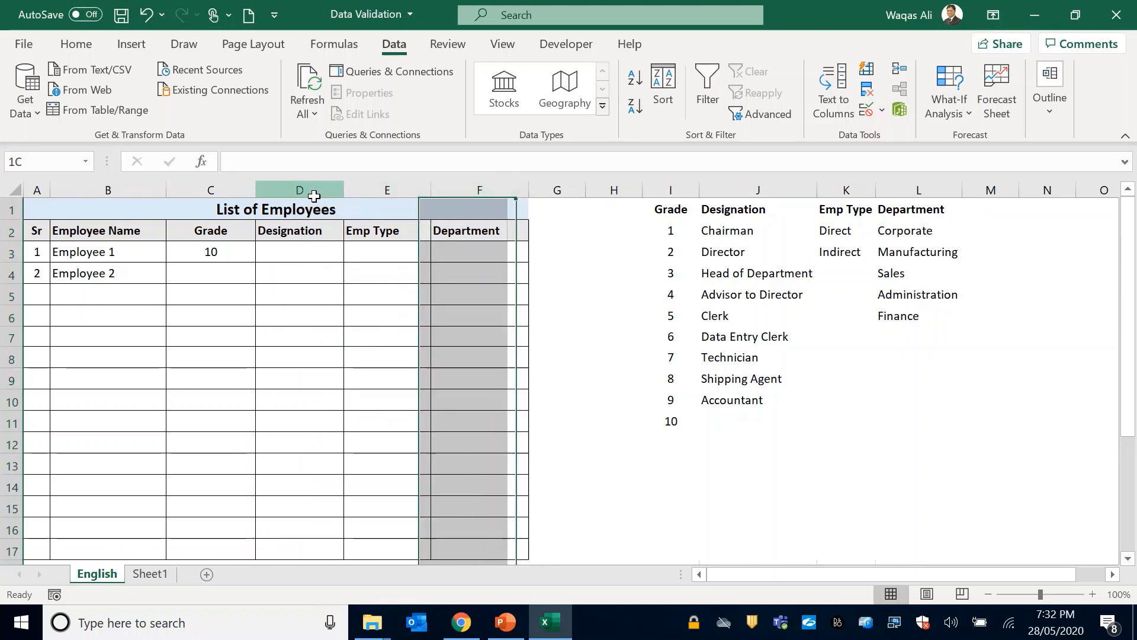
left_click(310, 190)
left_click(279, 251)
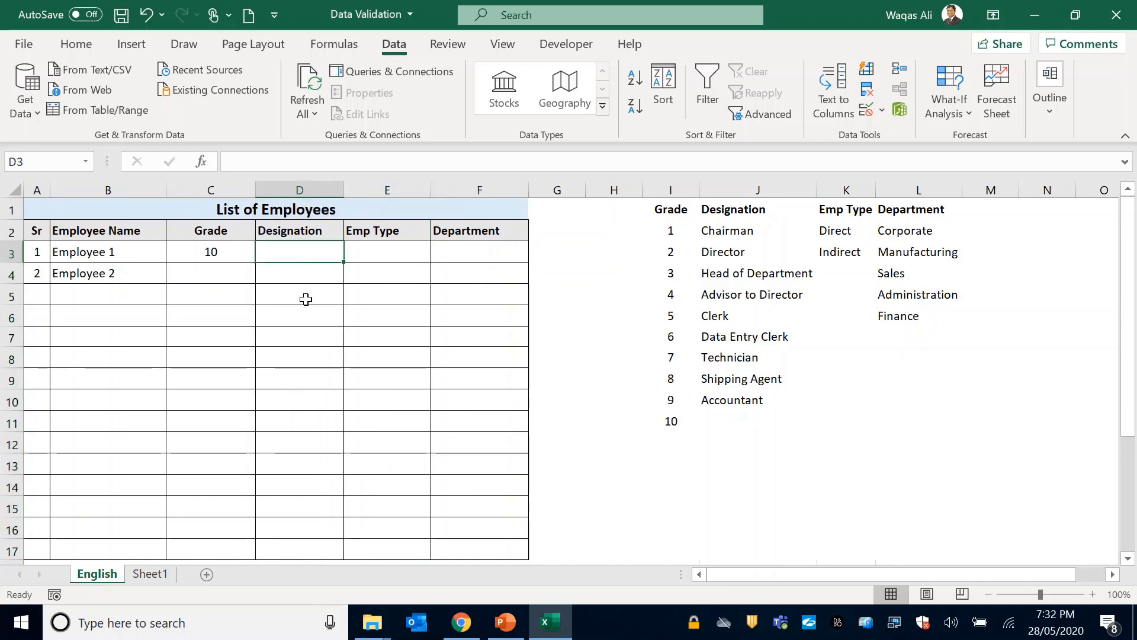
Add list validation with an in-cell dropdown to Designation column D, using the designations in J2:J10 as the source.
left_click(297, 189)
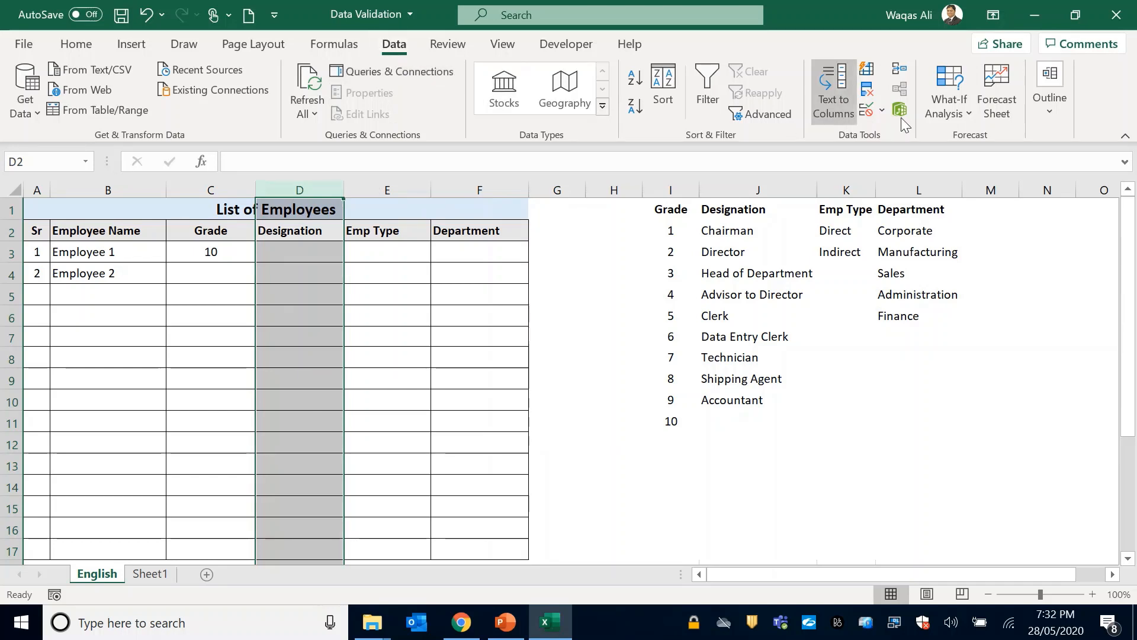
left_click(867, 110)
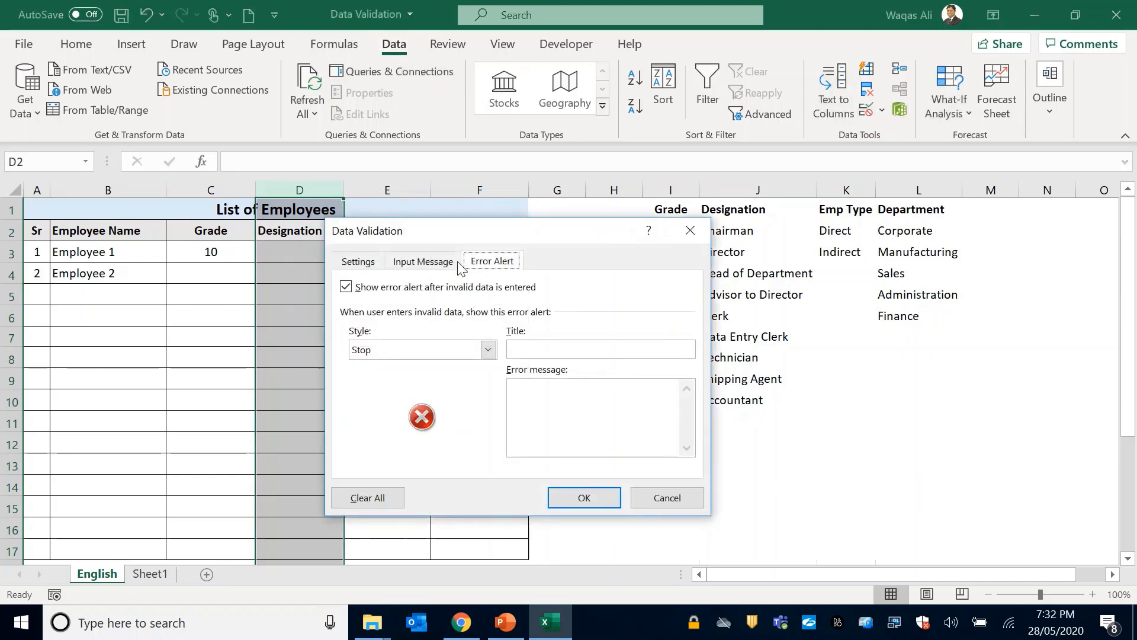
left_click(358, 261)
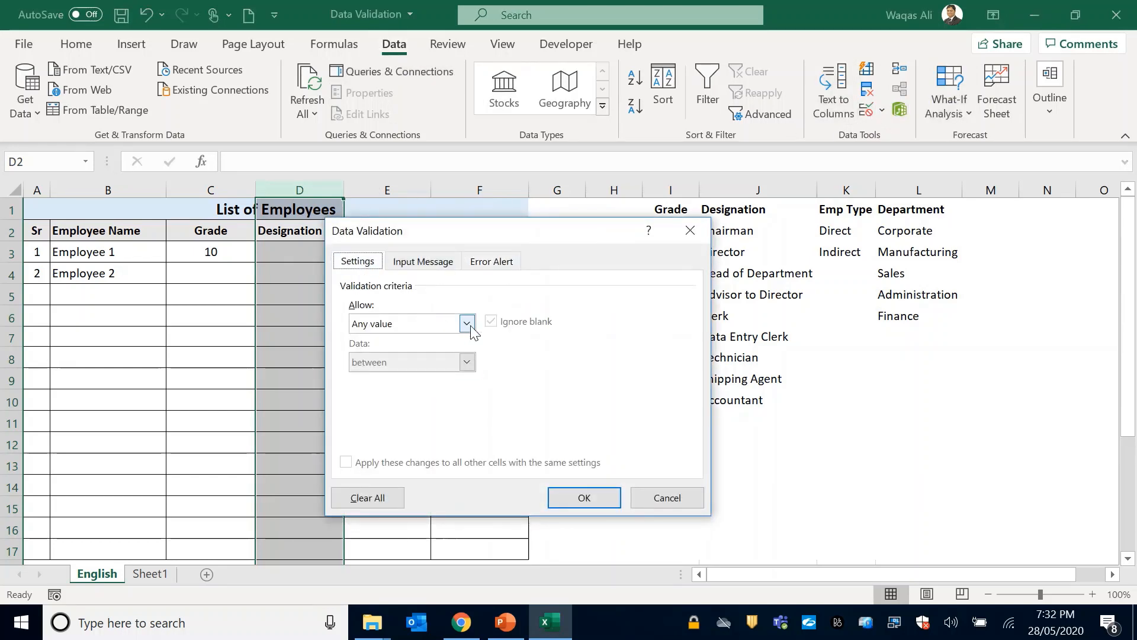
left_click(468, 324)
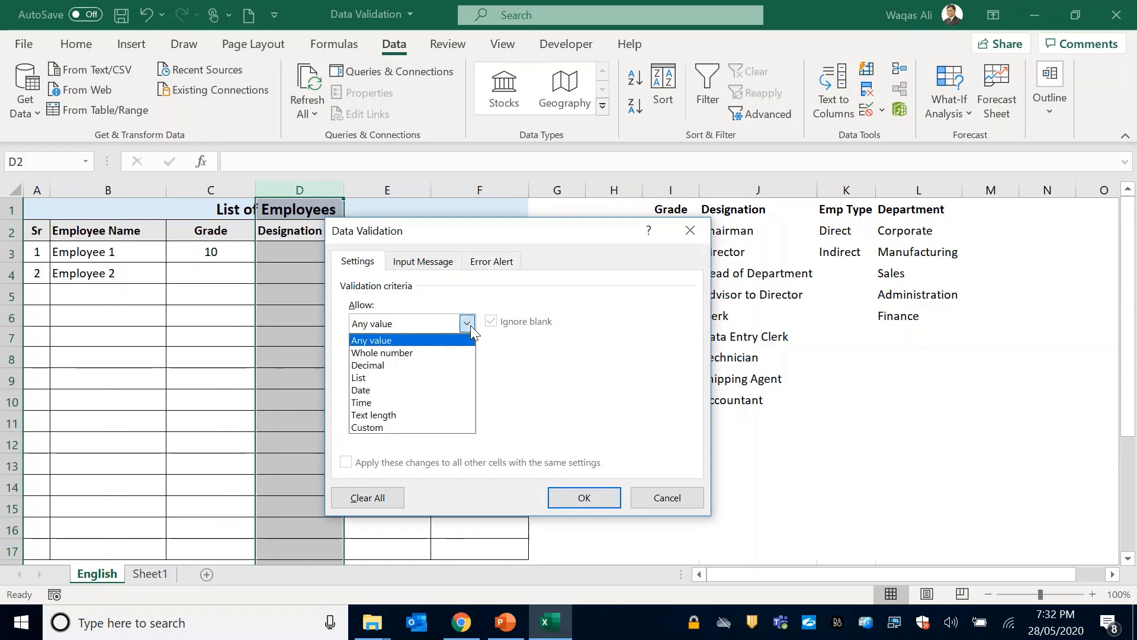
left_click(405, 382)
left_click_drag(474, 262, 445, 265)
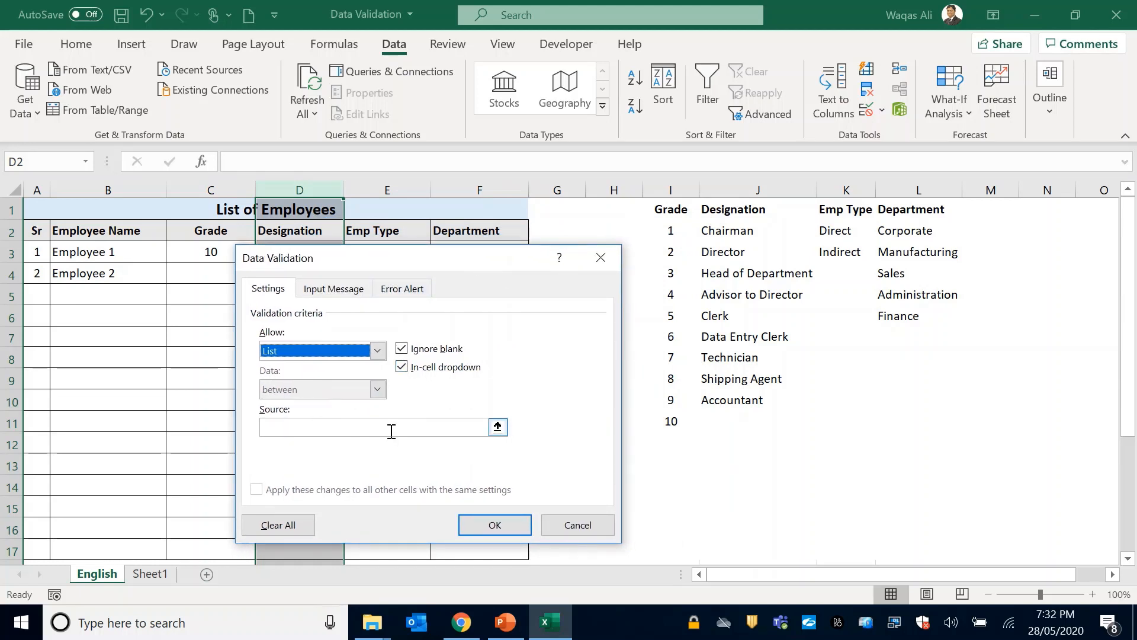
left_click(295, 431)
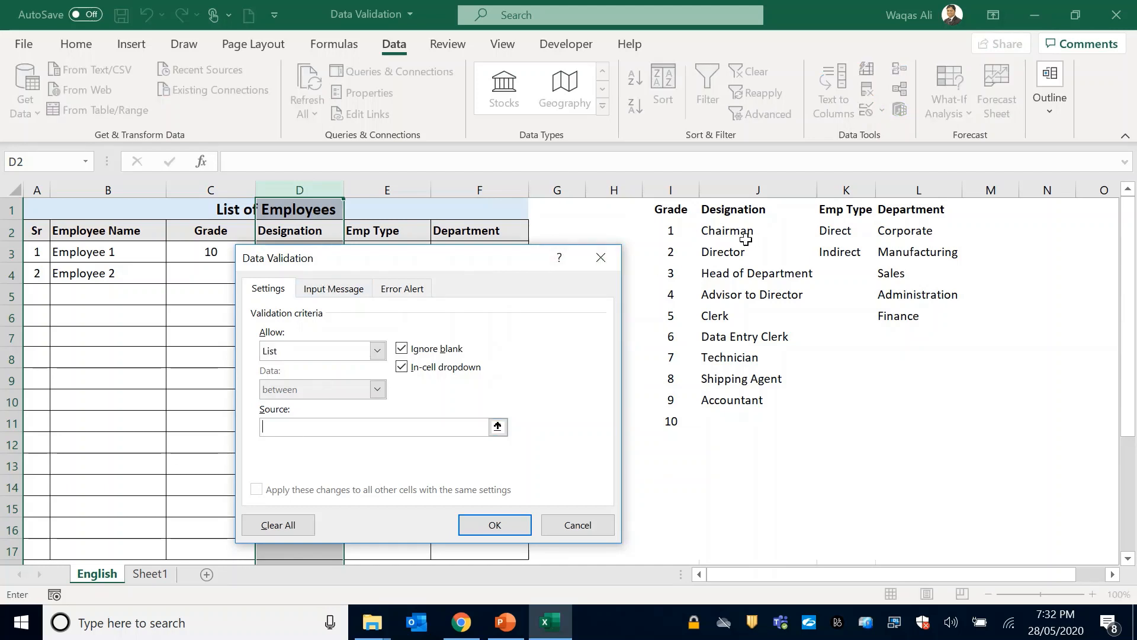
left_click_drag(737, 237, 740, 395)
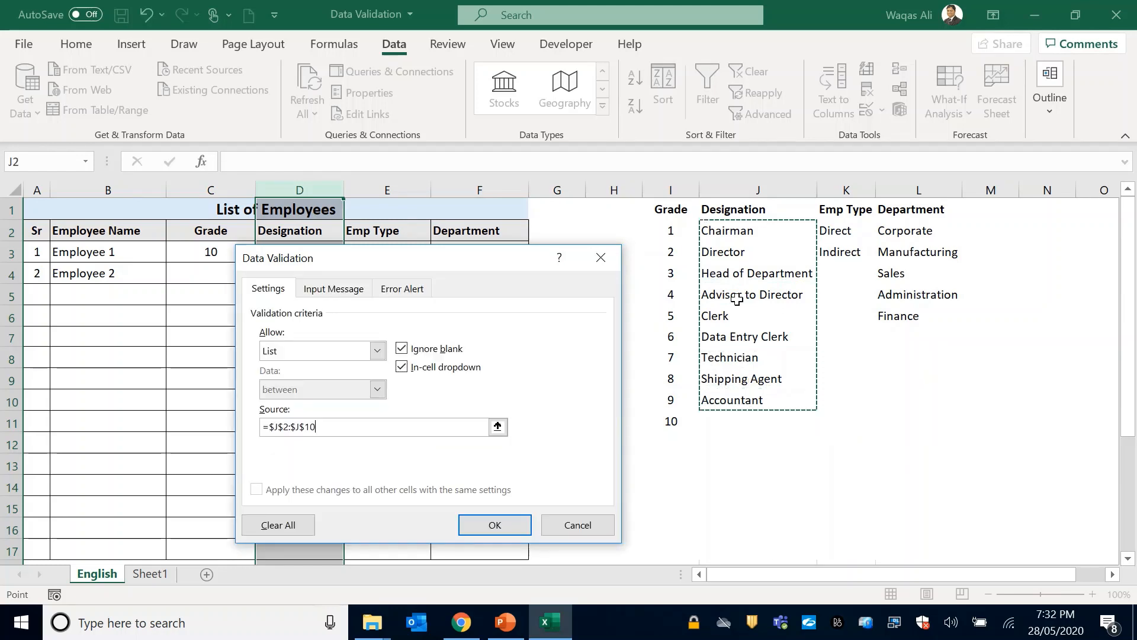
left_click(486, 526)
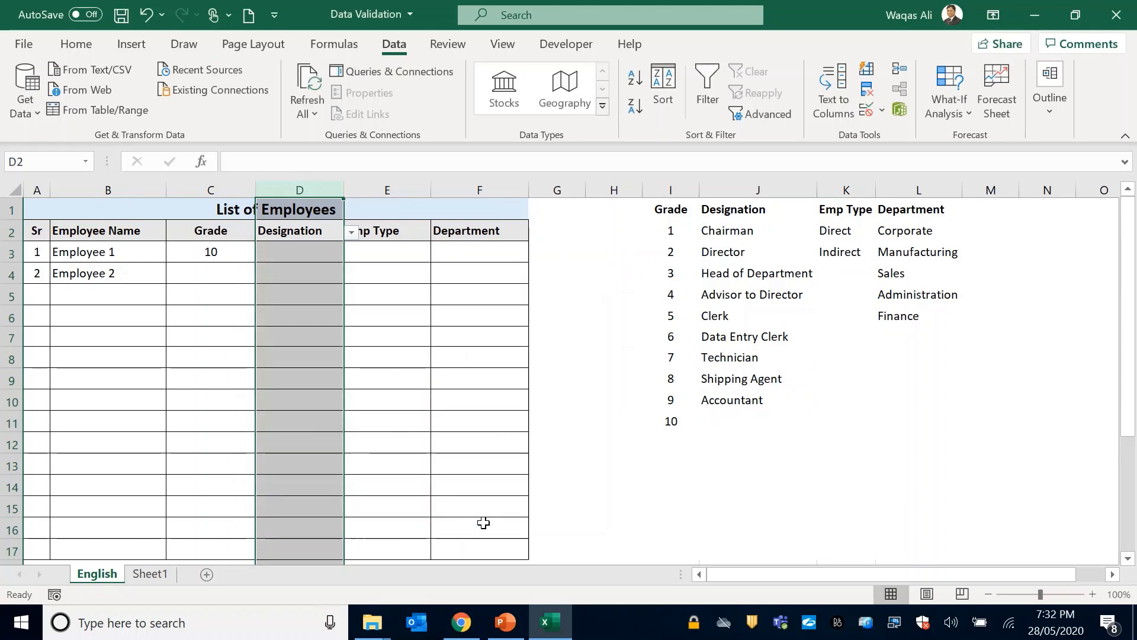
Choose Chairman from the dropdown as Employee 1's Designation in cell D3.
left_click(312, 249)
left_click(351, 254)
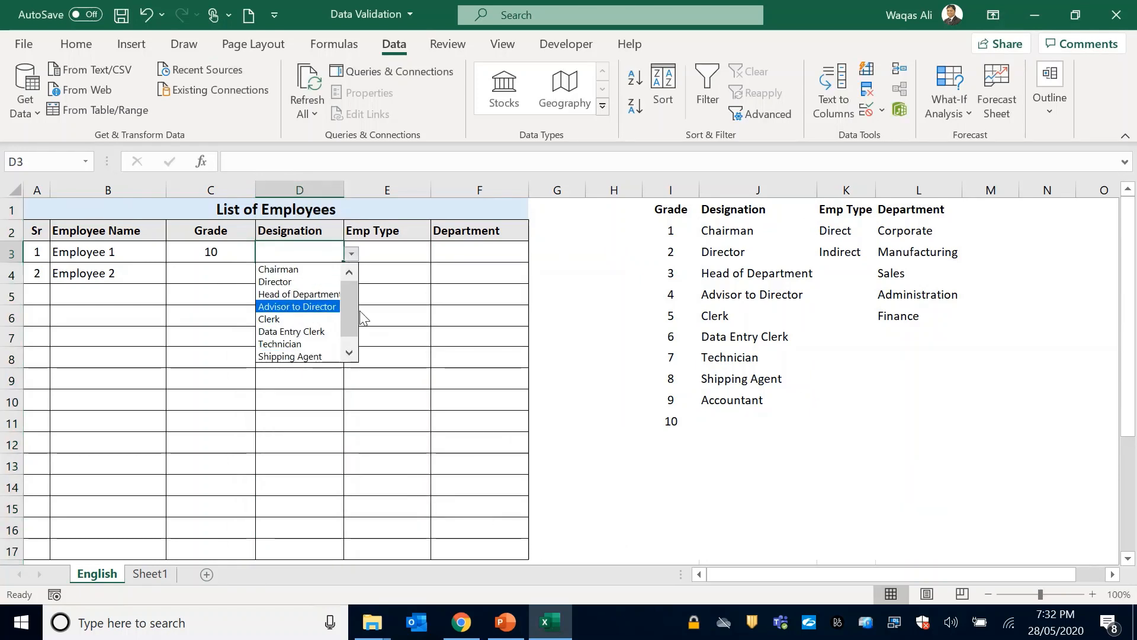
left_click(292, 268)
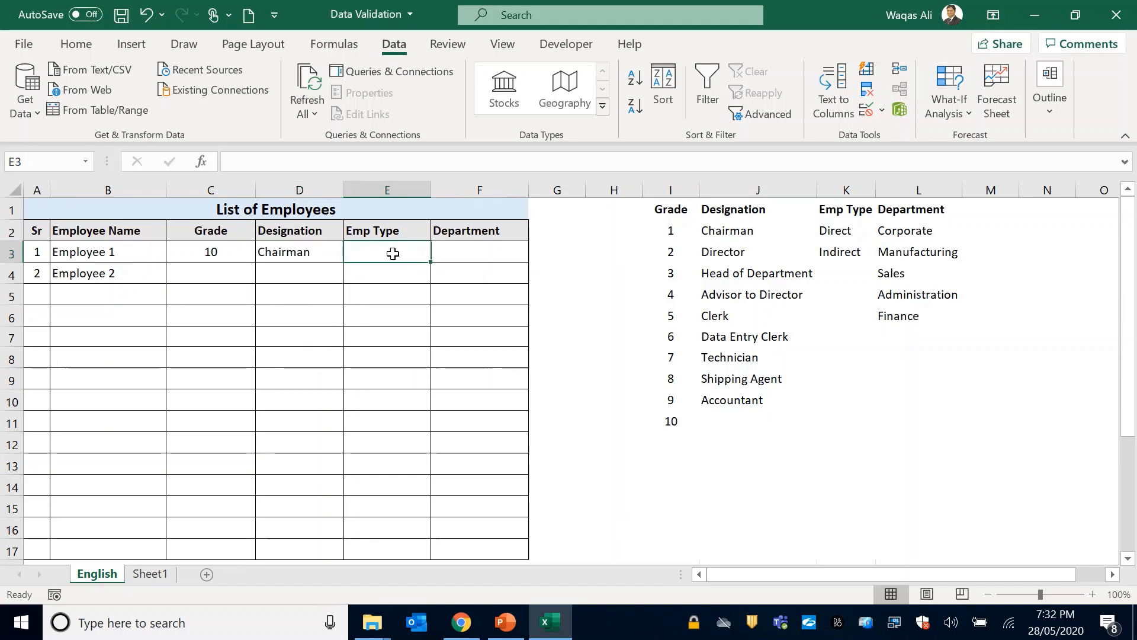
Add list validation to Emp Type column E, using the Direct and Indirect entries in K2:K3 as the source.
left_click(390, 192)
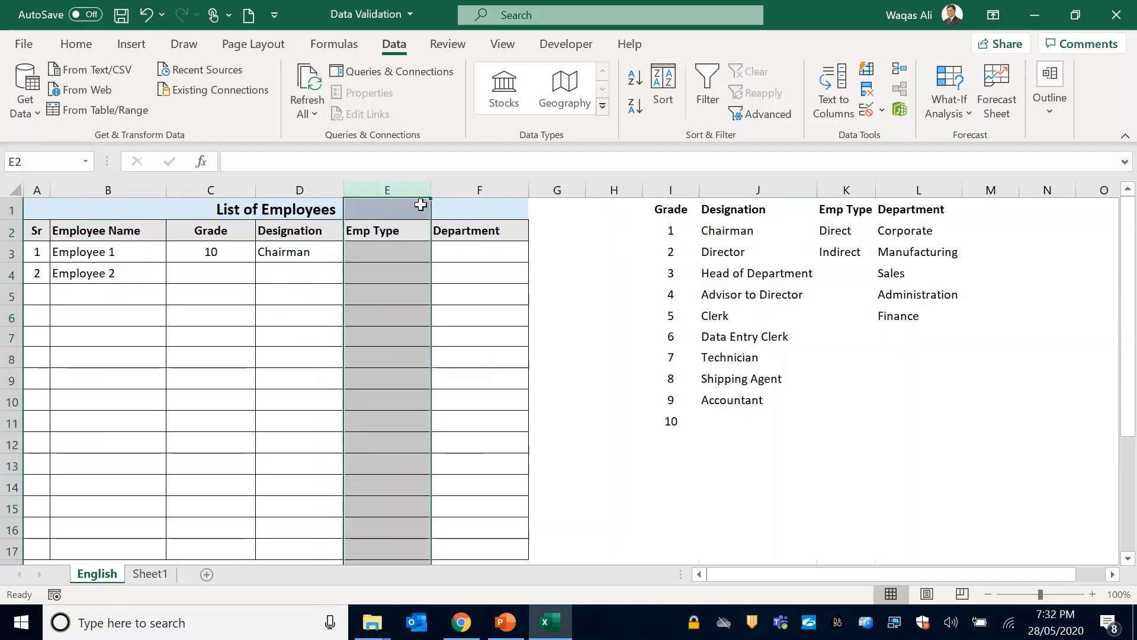
left_click(871, 112)
left_click(340, 350)
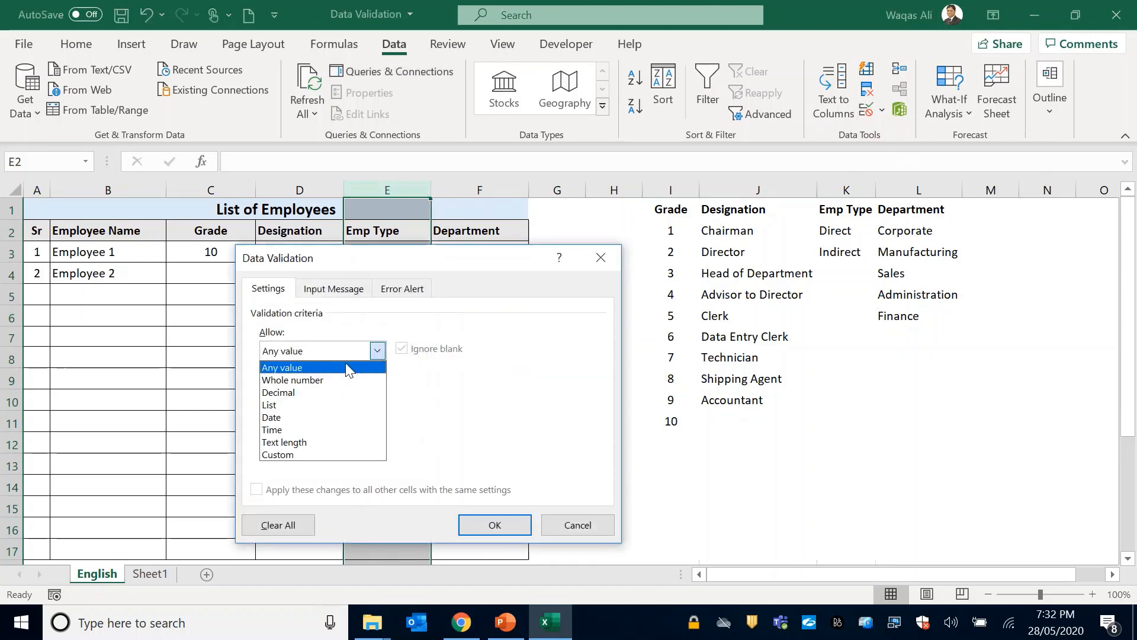
left_click(330, 406)
left_click(399, 430)
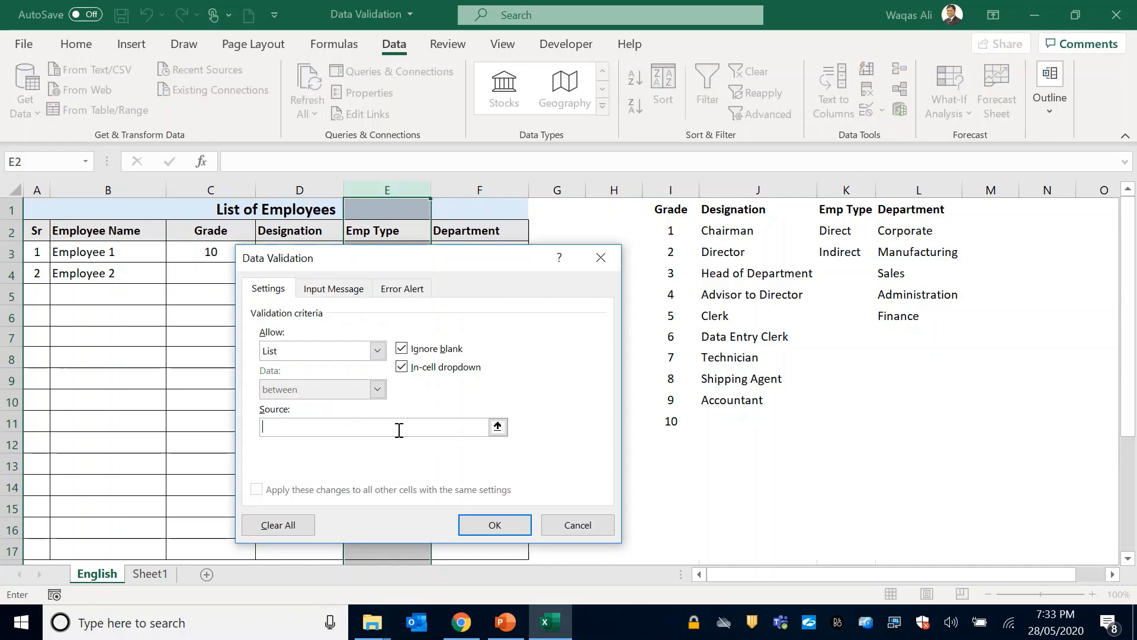
left_click_drag(832, 231, 833, 254)
left_click(497, 527)
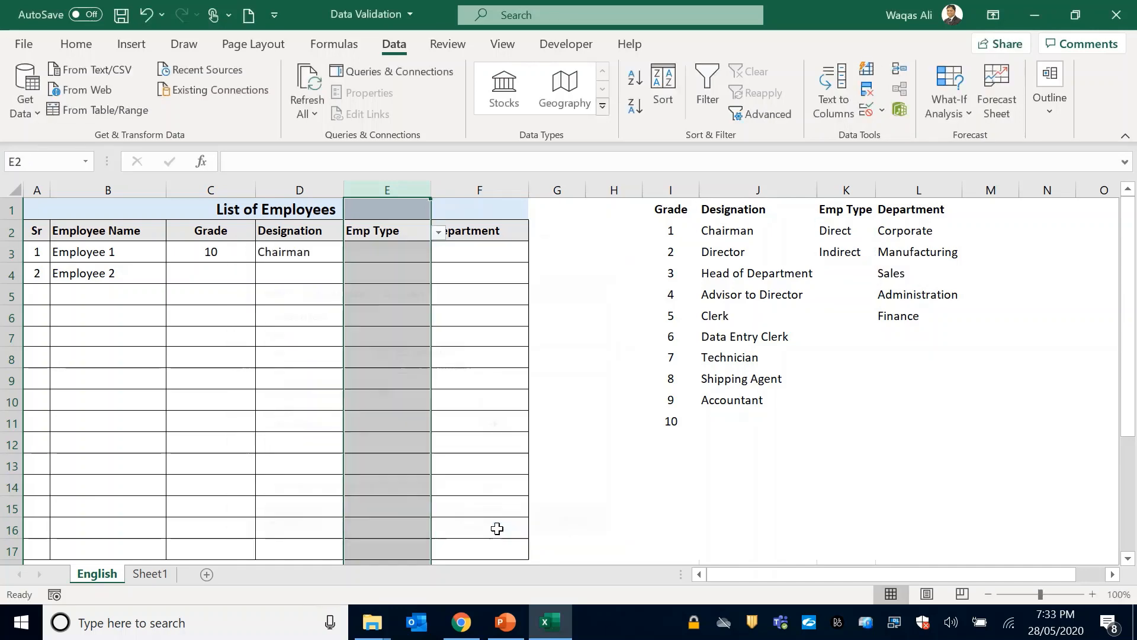
Try Direct from the dropdown in Employee 1's Emp Type cell E3, and set the cell to Indirect.
left_click(396, 256)
left_click(438, 253)
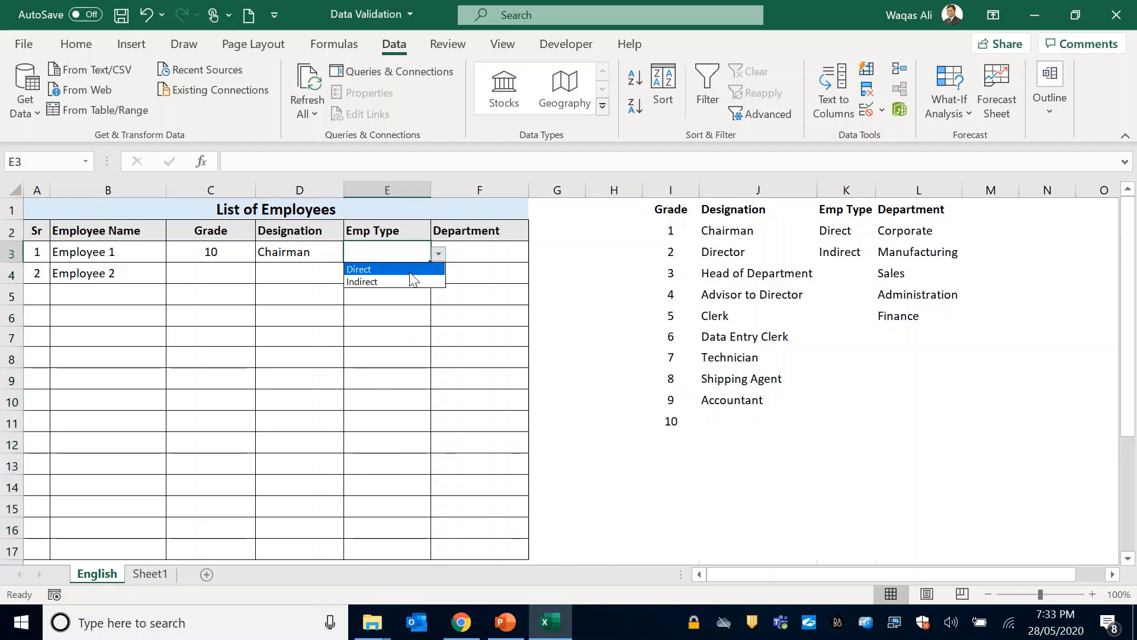
left_click(411, 270)
left_click(439, 254)
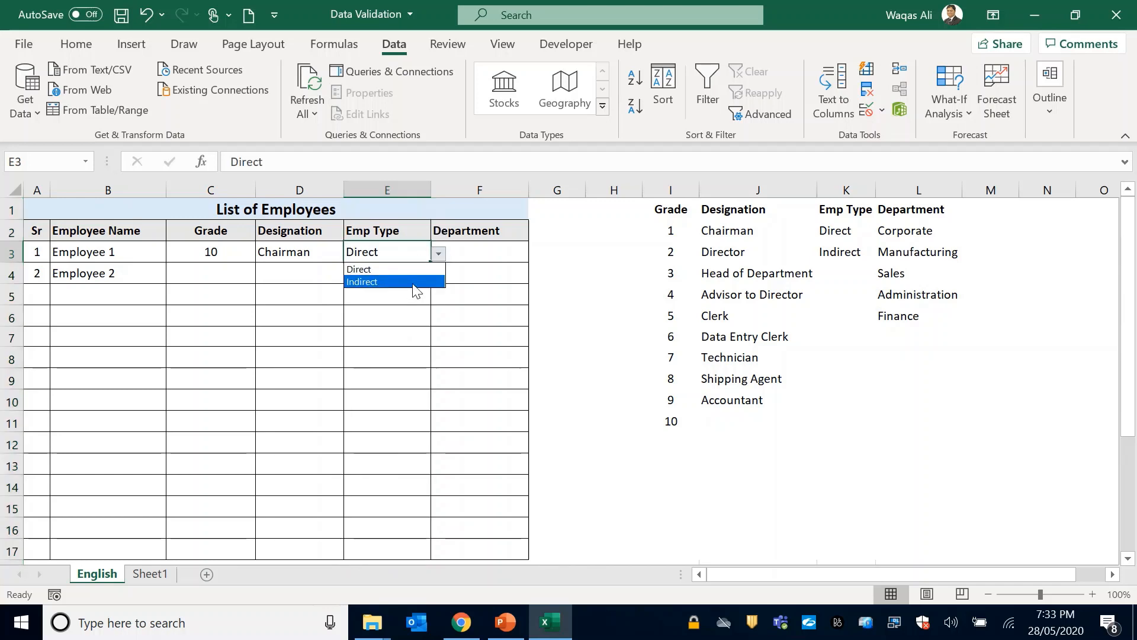
left_click(414, 282)
Add list validation with an in-cell dropdown to Department column F, using the departments in L2:L6 as the source.
left_click(506, 257)
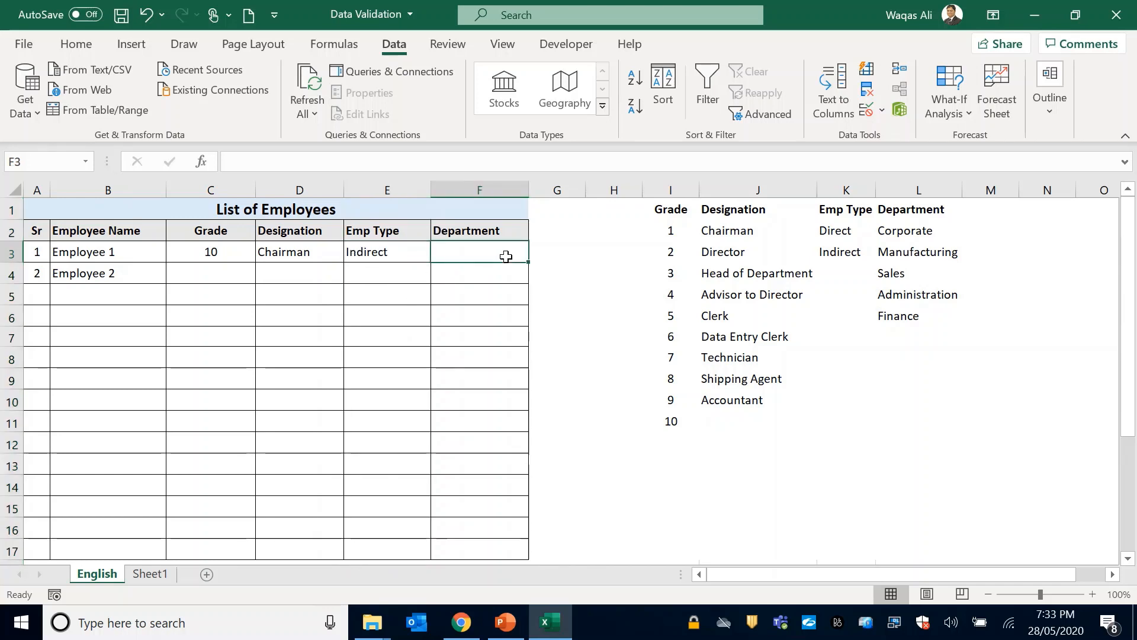
left_click(476, 189)
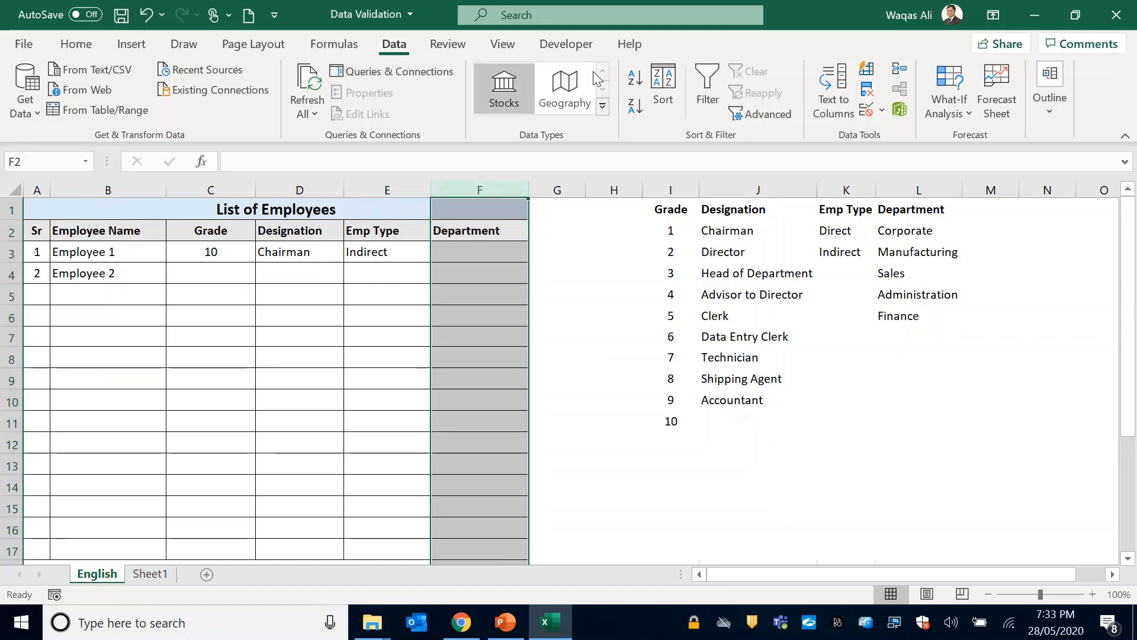
left_click(867, 110)
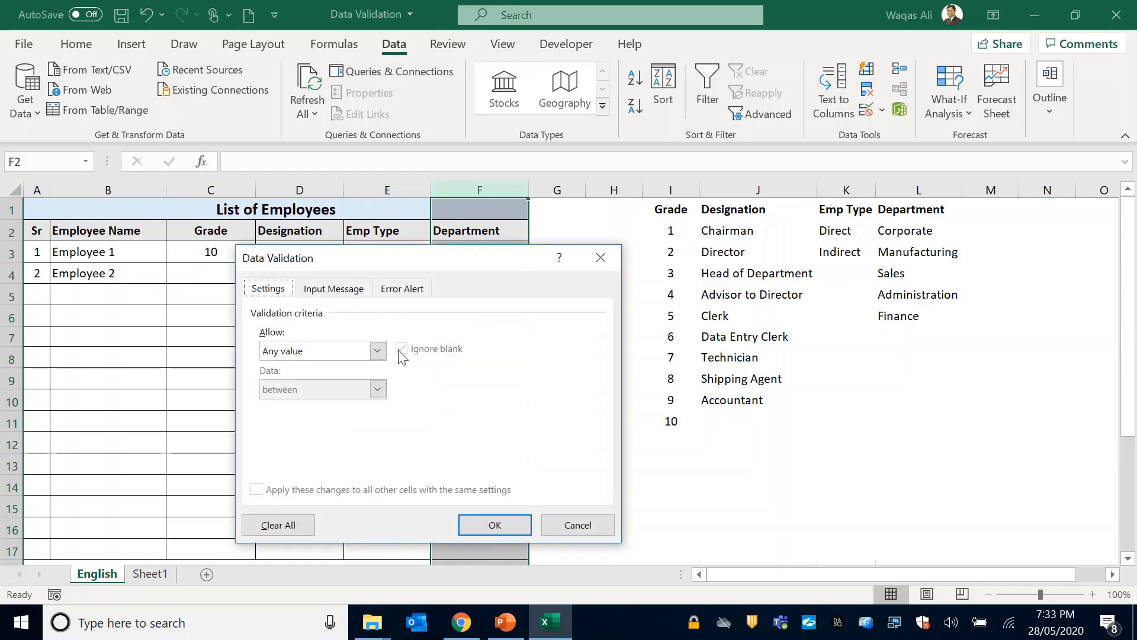
left_click(376, 351)
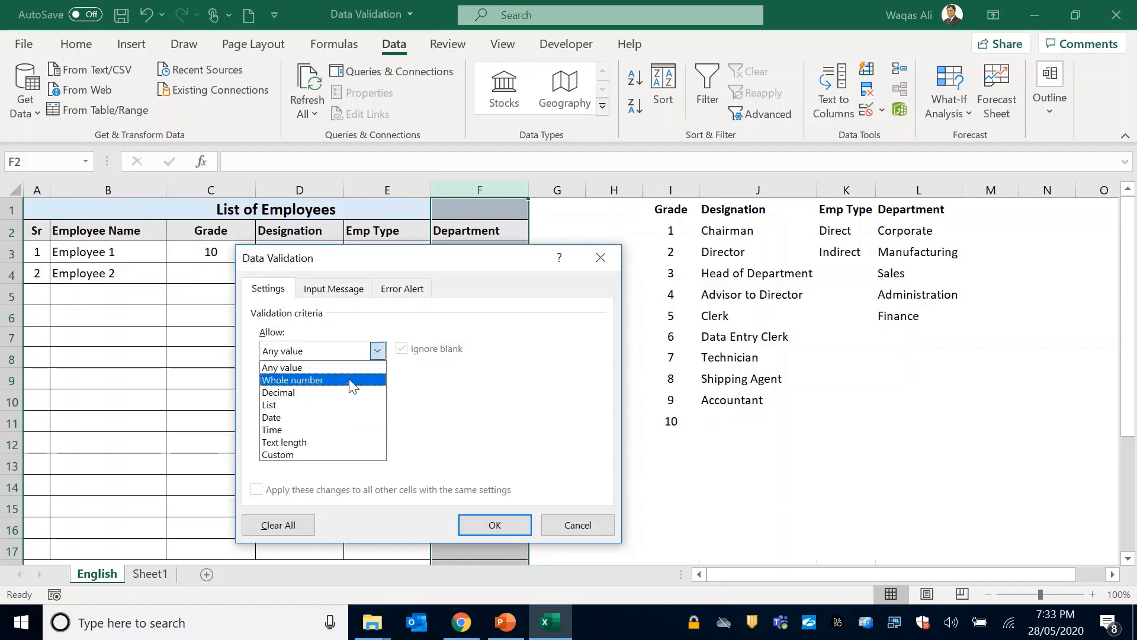
left_click(345, 407)
left_click(401, 427)
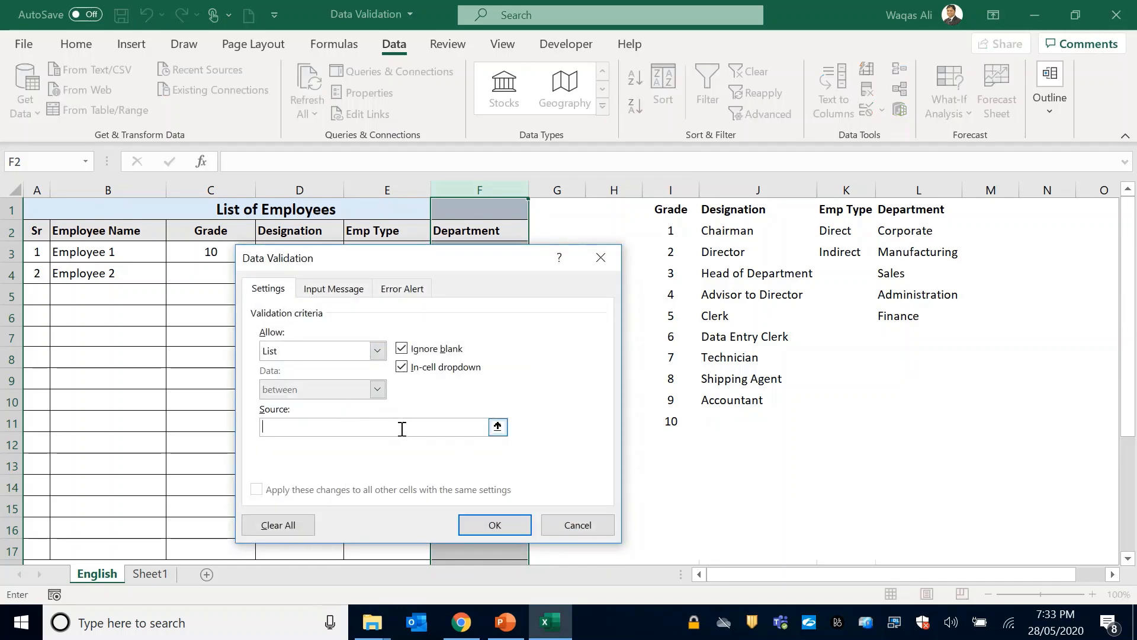
left_click_drag(905, 233, 894, 312)
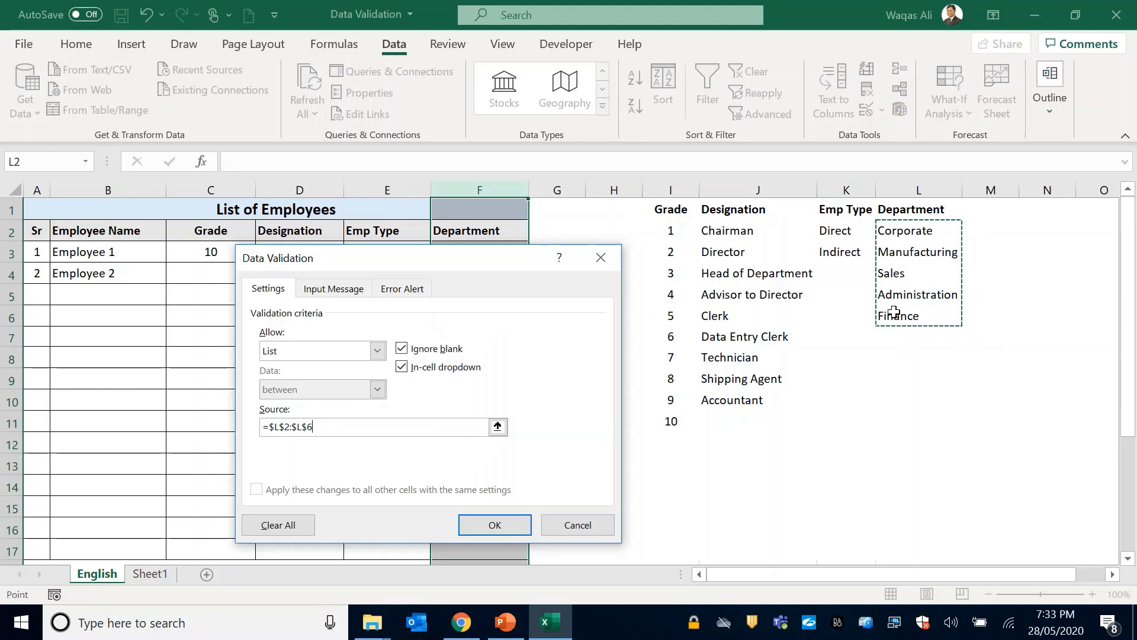
left_click(495, 529)
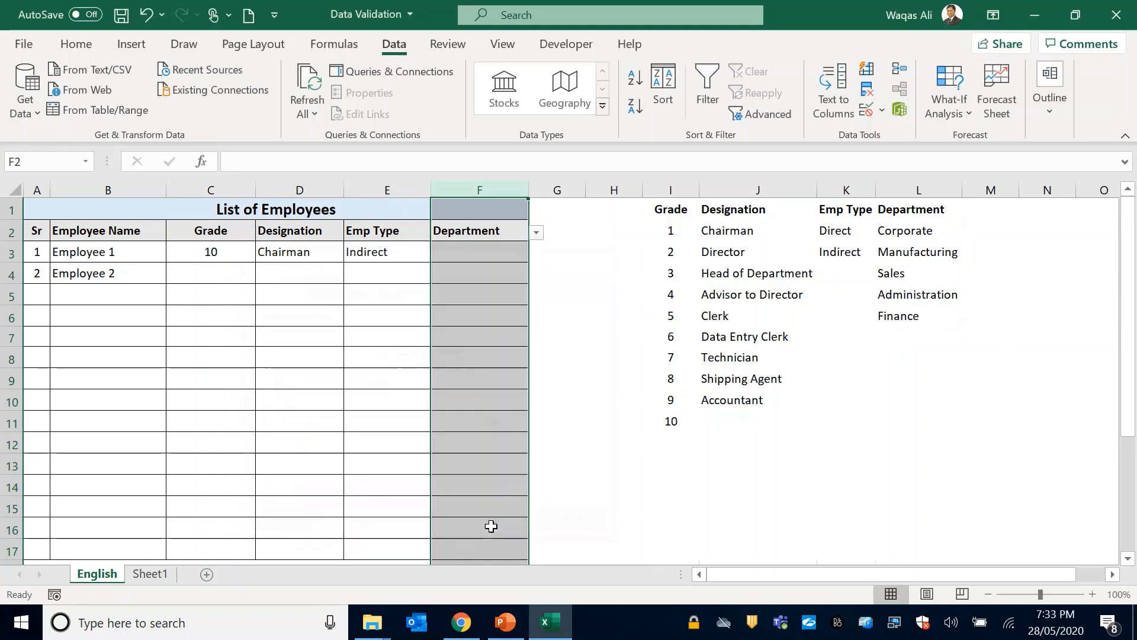
Choose Corporate from the dropdown as Employee 1's Department in cell F3.
left_click(511, 255)
left_click(536, 254)
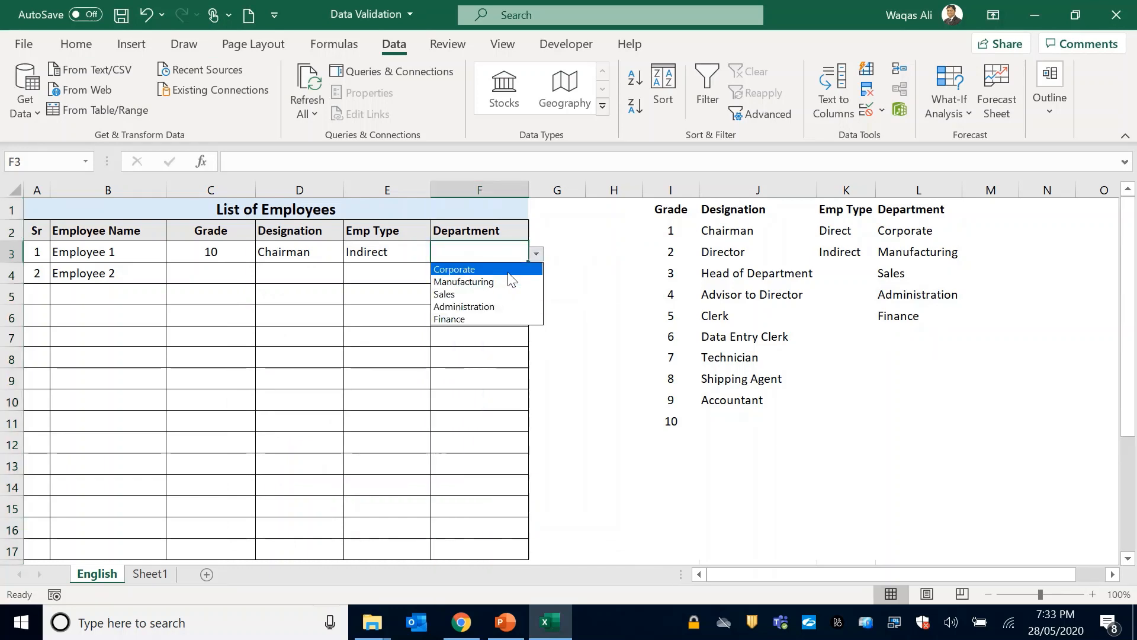
left_click(508, 270)
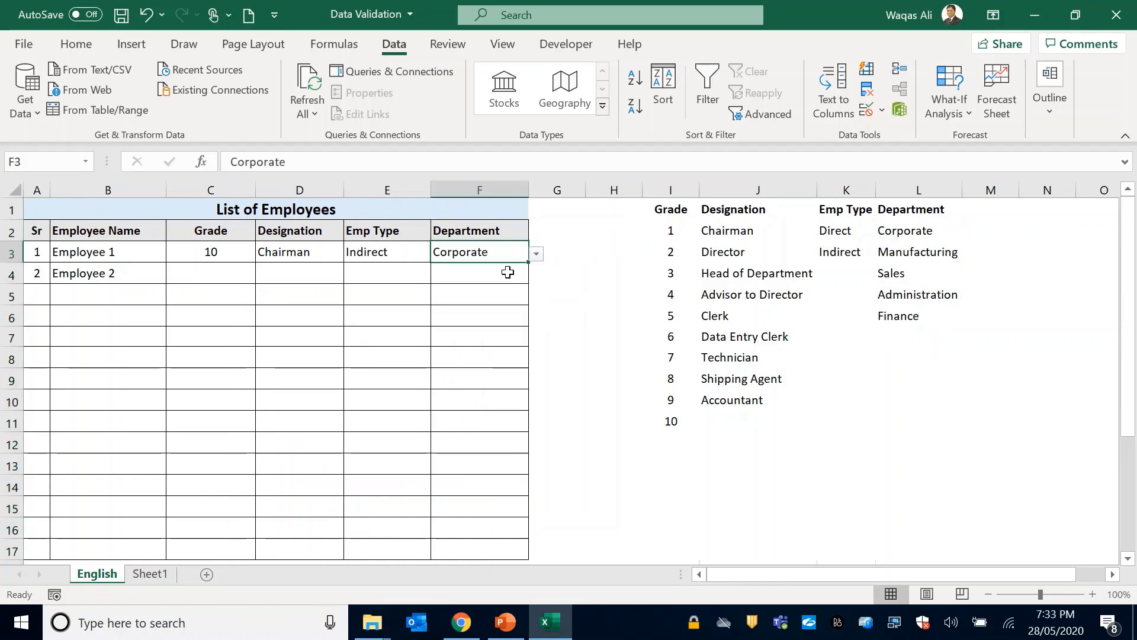
Test the Designation validation by trying the unlisted value "fghg" in cell D4, and cancel the entry.
left_click(300, 278)
type("fghg")
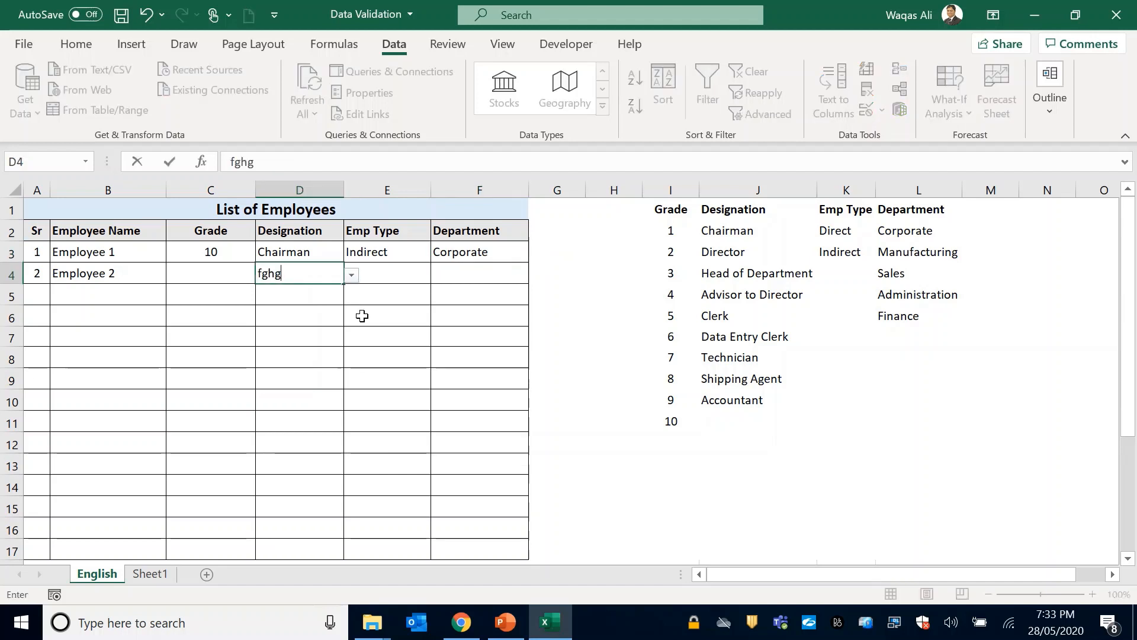
key("Return")
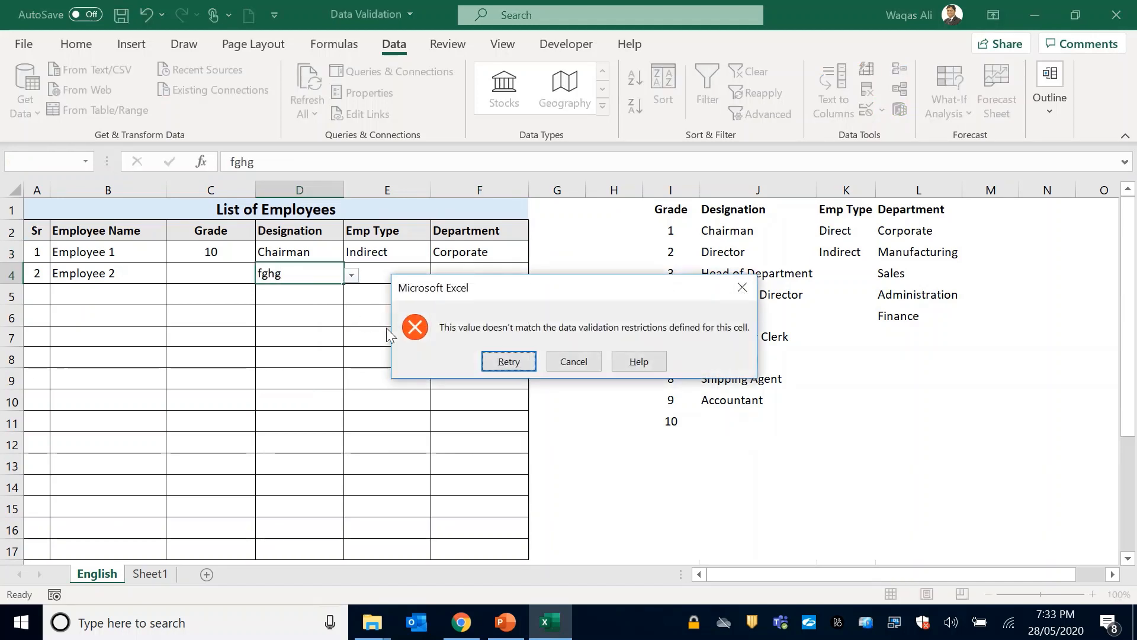
left_click(591, 361)
Enter 8 as Employee 2's Grade in cell C4.
left_click(238, 273)
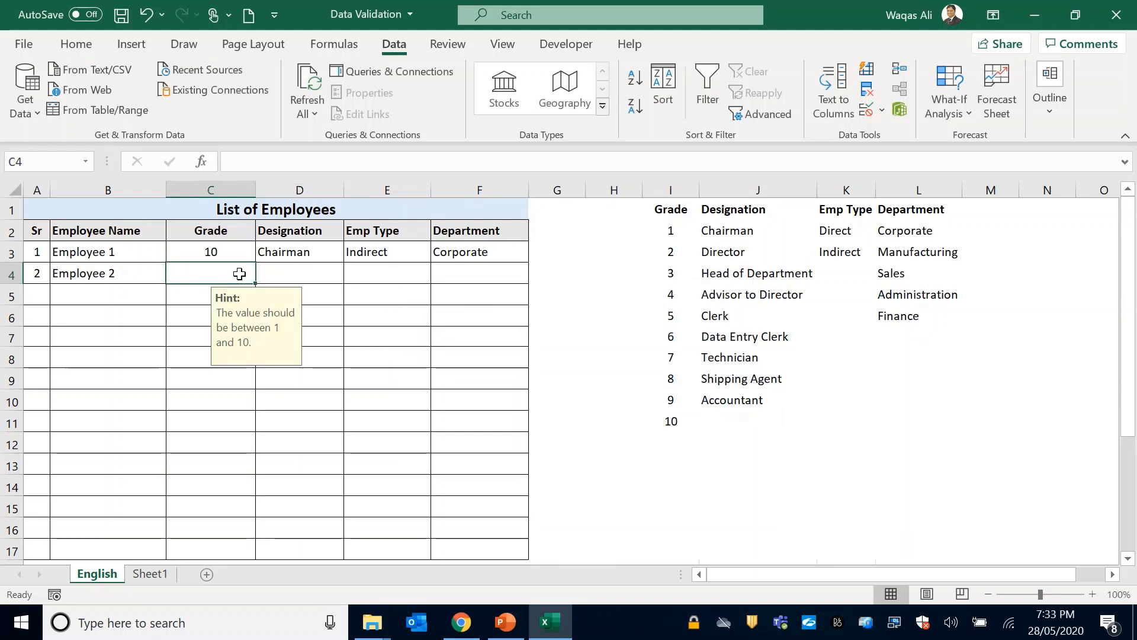
type("8")
key("Tab")
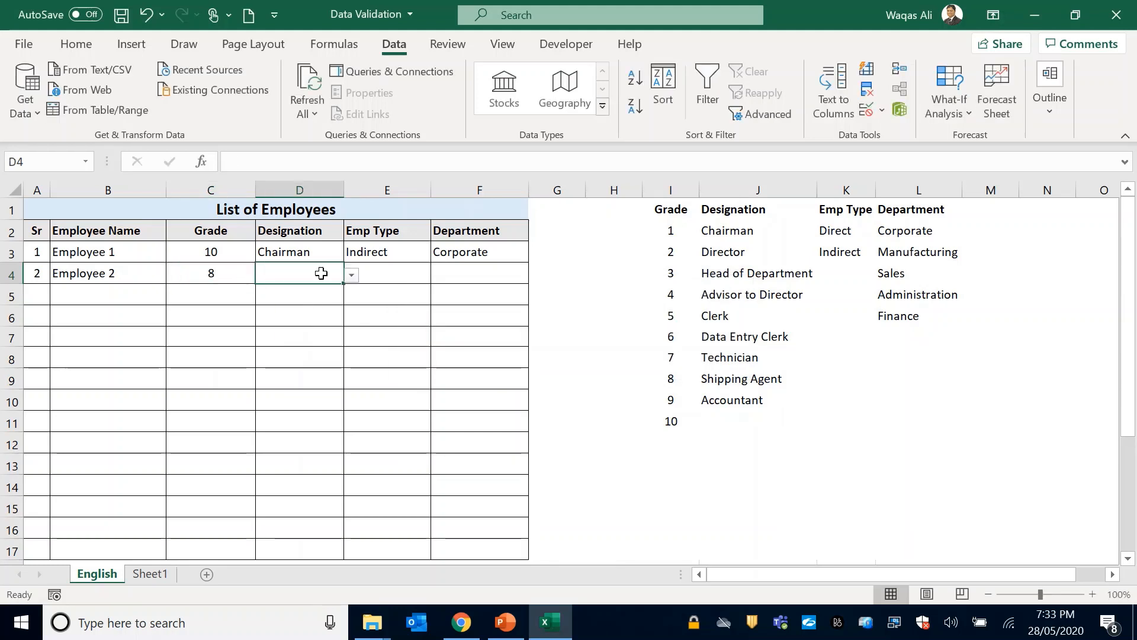
Try to enter the abbreviated designation "dir" in Employee 2's cell D4, and dismiss the entry.
left_click(358, 275)
left_click(333, 273)
type("d")
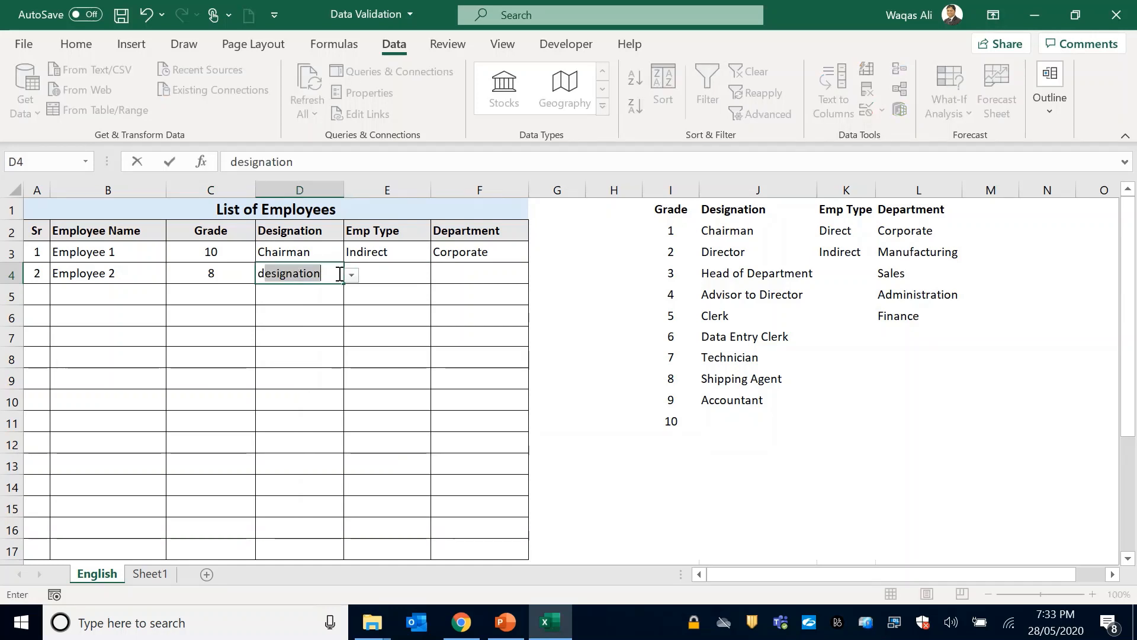
type("ir")
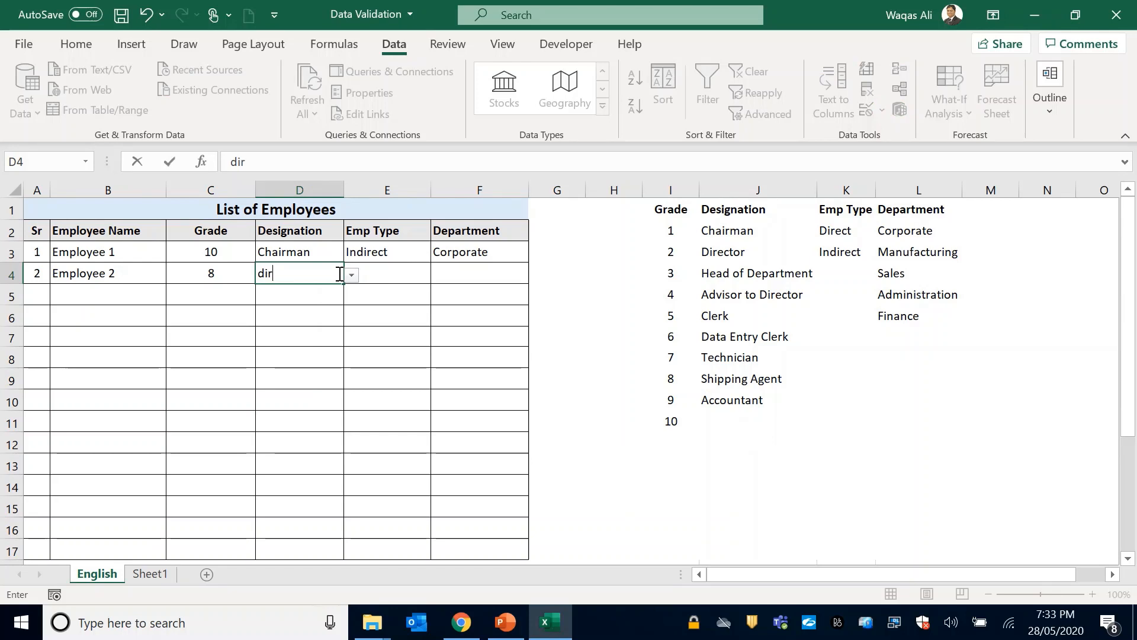
key("Return")
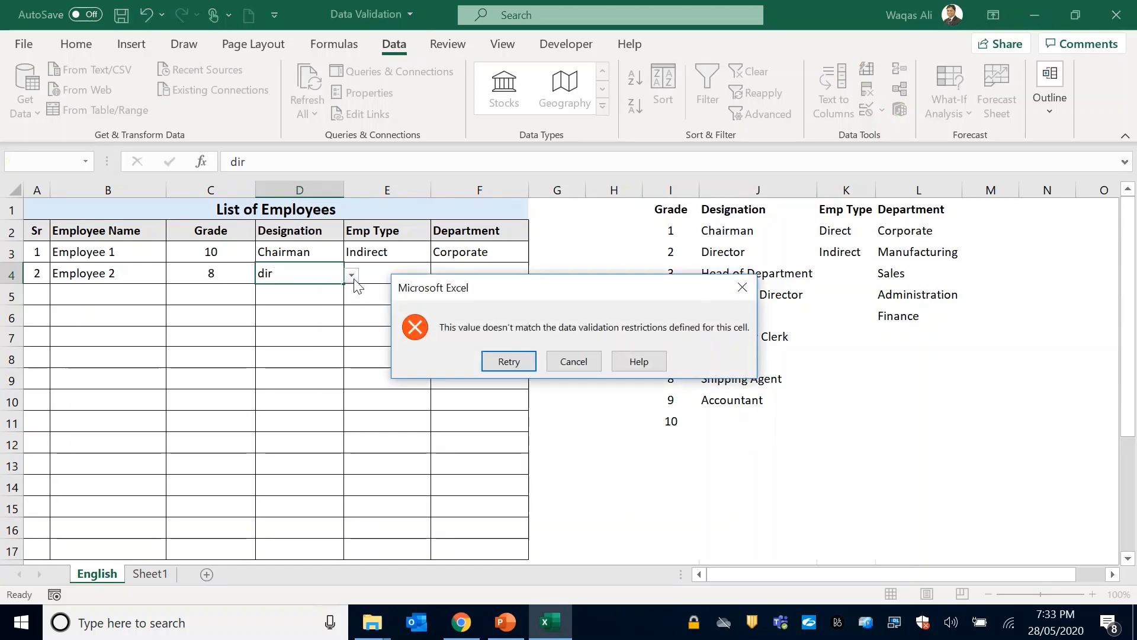
key("Escape")
Complete Employee 2's row from the dropdowns with Designation Director, Emp Type Indirect and Department Corporate.
left_click(353, 277)
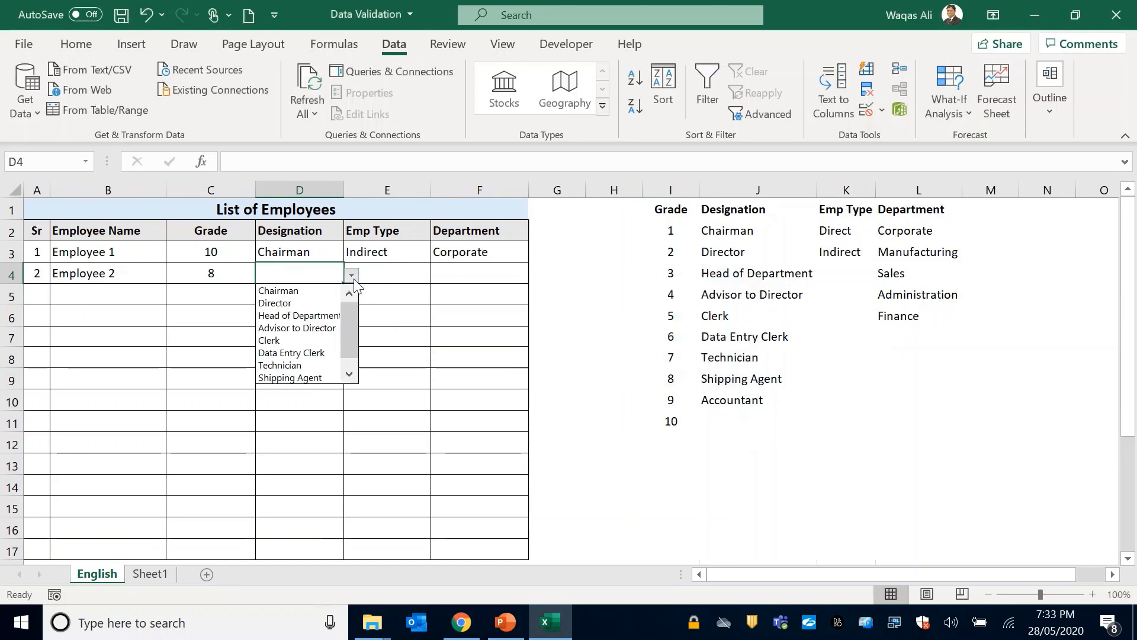
left_click(321, 304)
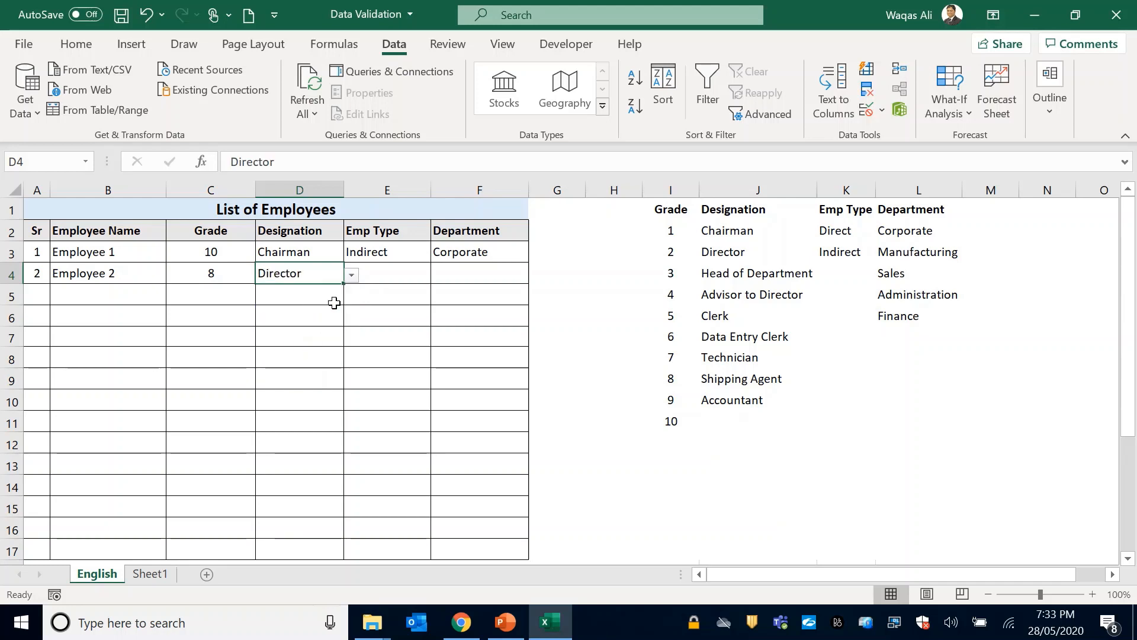
left_click(405, 270)
left_click(438, 275)
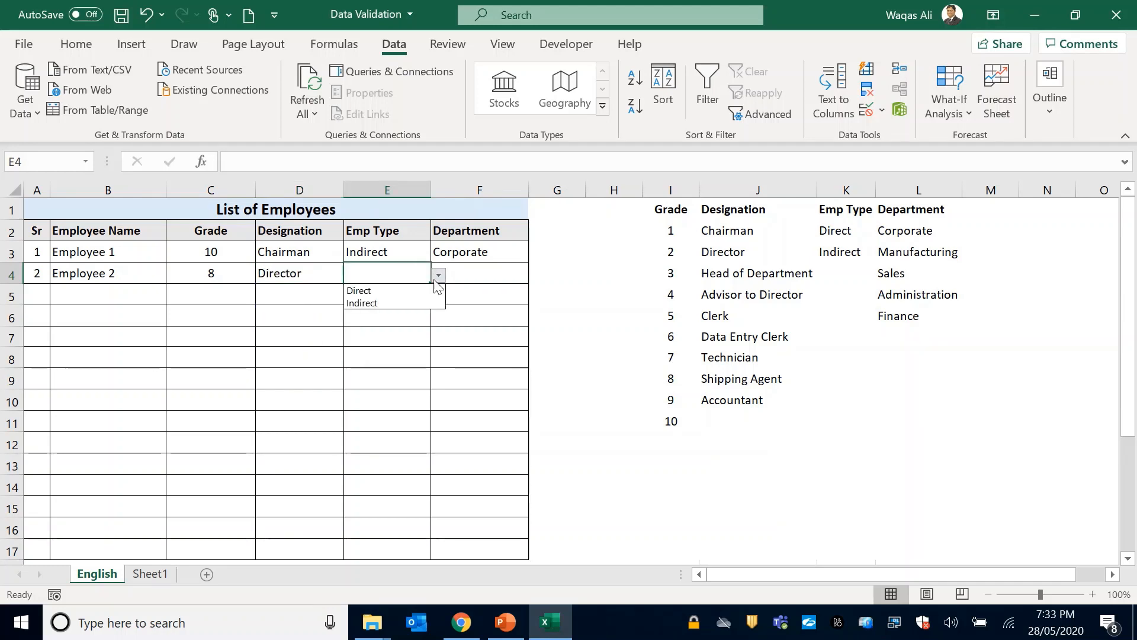
left_click(420, 303)
left_click(474, 273)
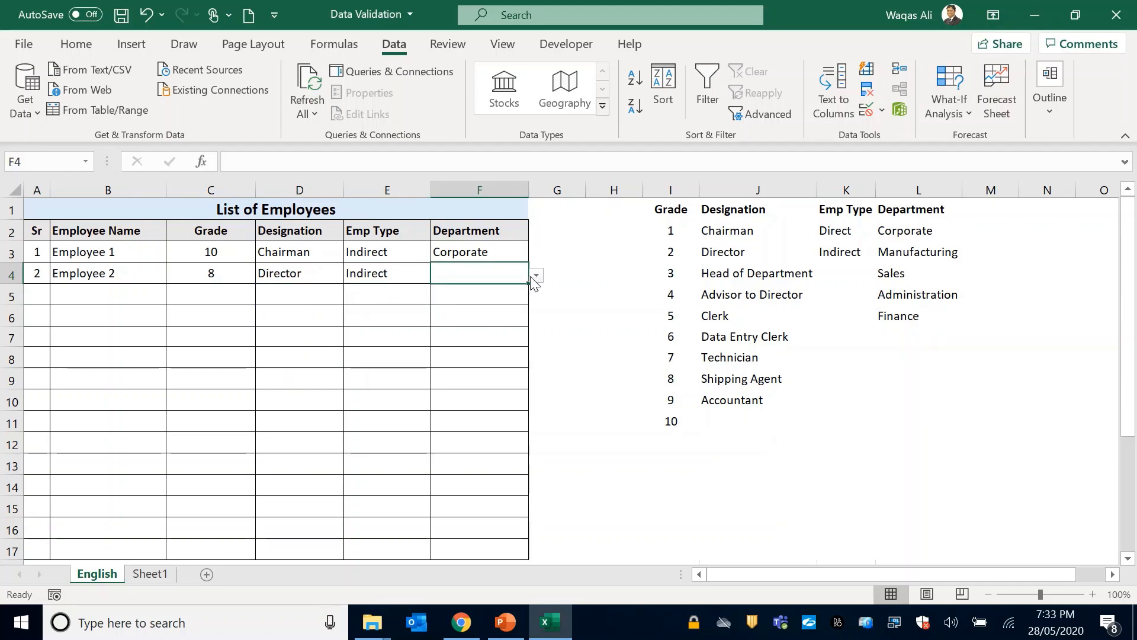
left_click(536, 277)
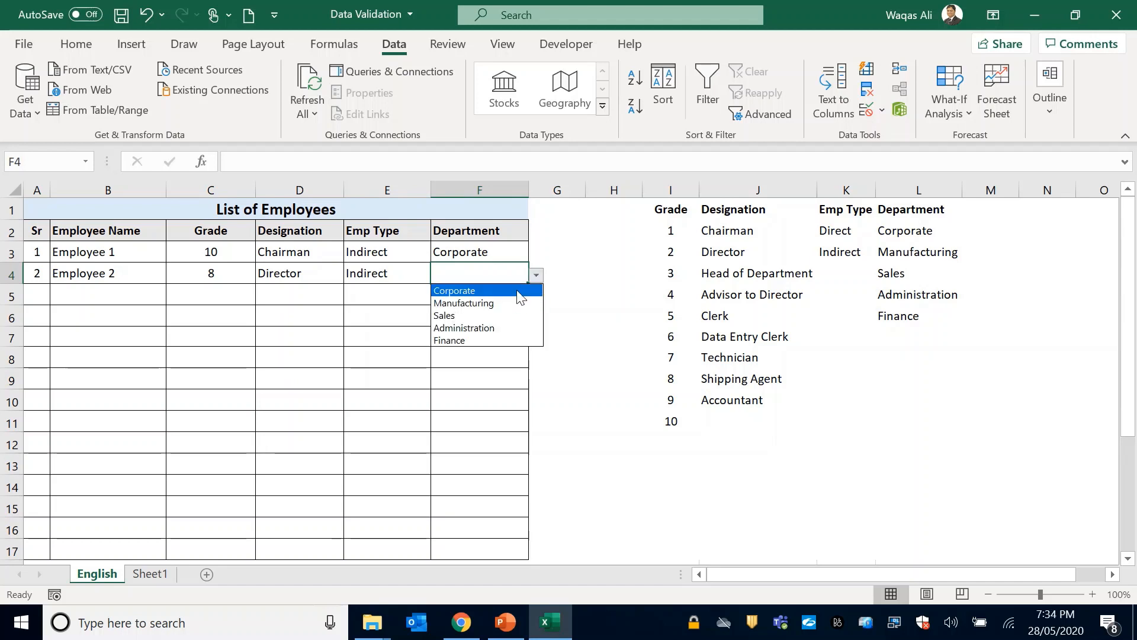
left_click(515, 291)
Add Employee 3 to the list in cell B5 with a Grade of 5.
left_click(102, 296)
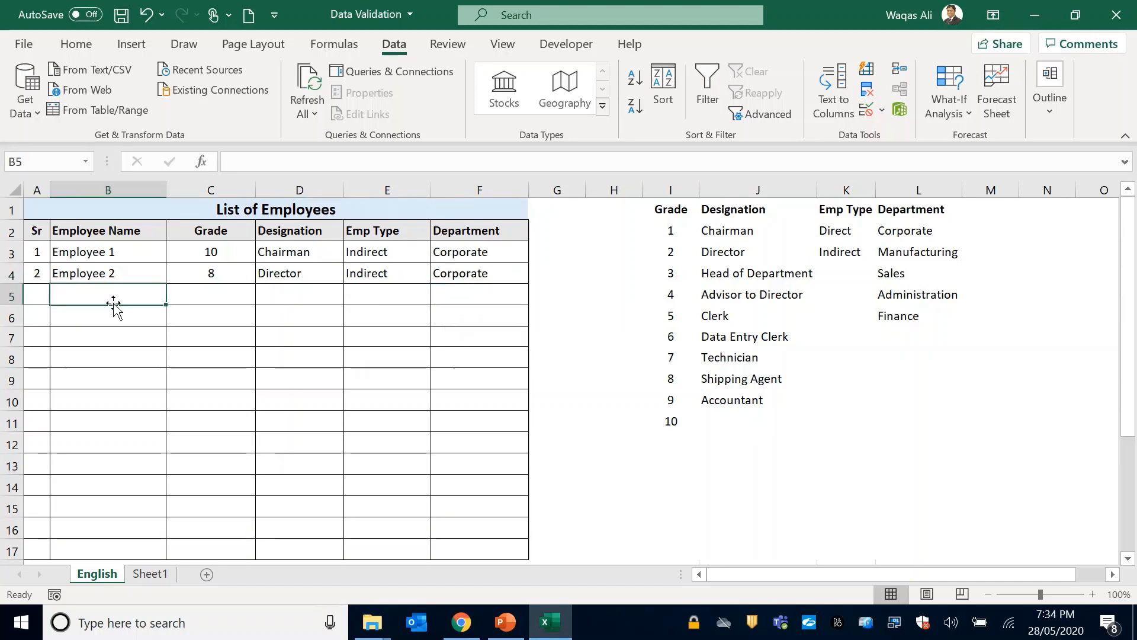
type("Employee 2")
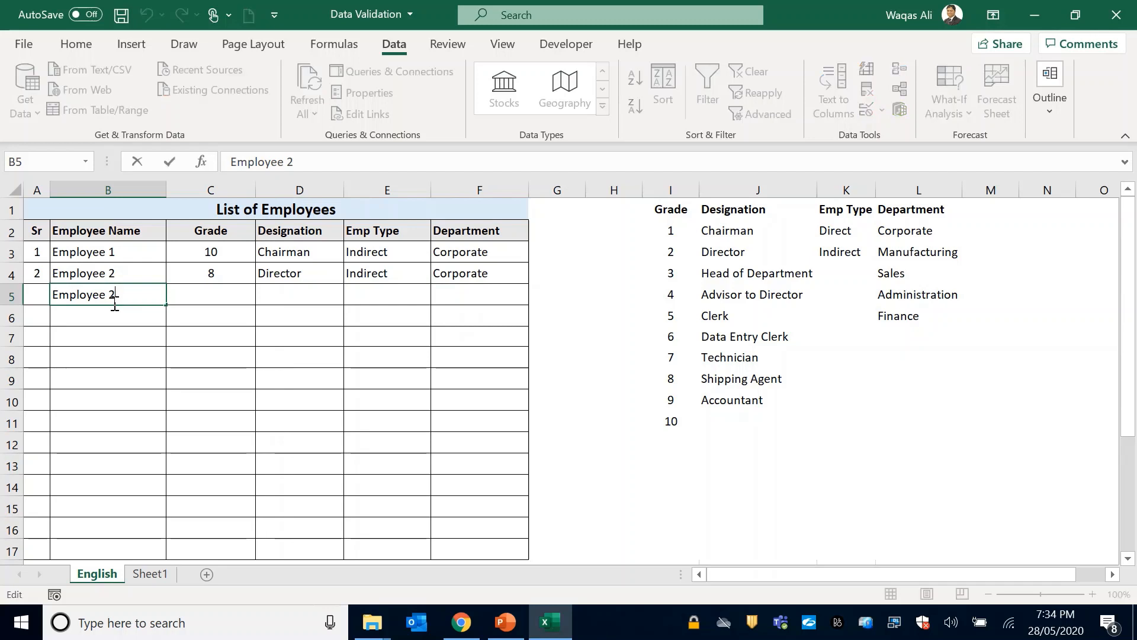
key("BackSpace")
key("Tab")
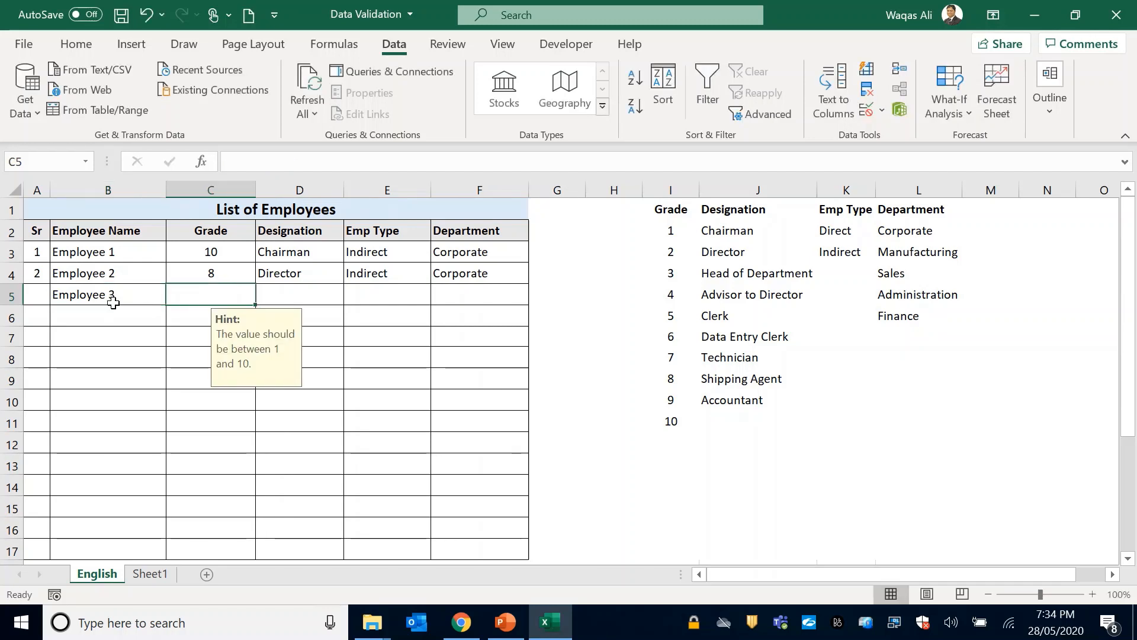
type("5")
key("Tab")
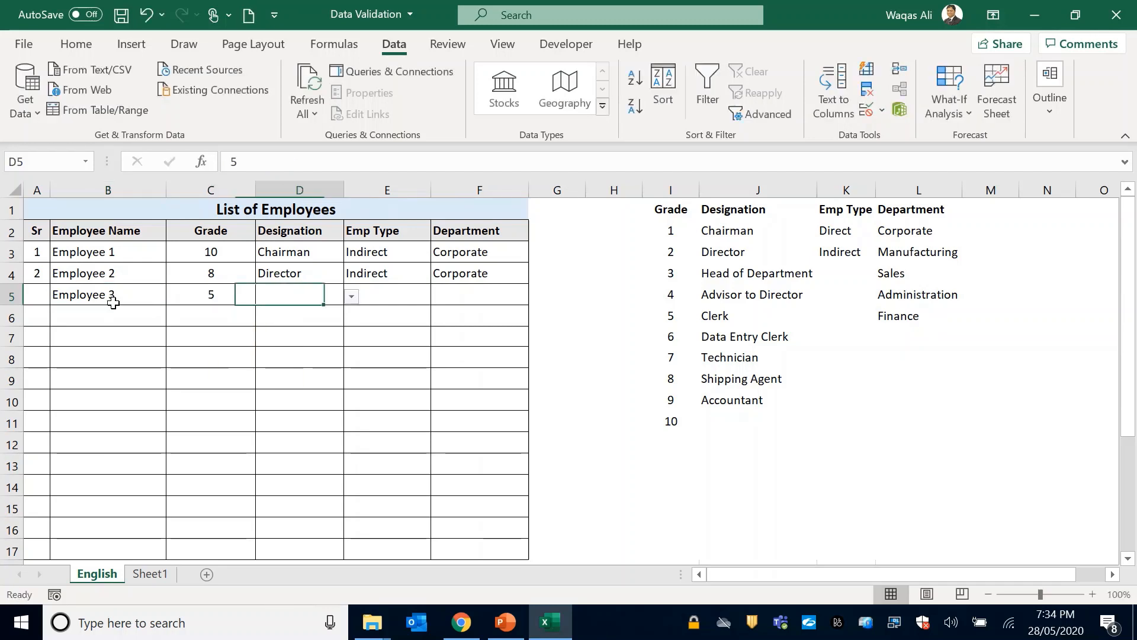
Complete Employee 3's row from the dropdowns with Designation Technician, Emp Type Direct and Department Manufacturing.
left_click(351, 297)
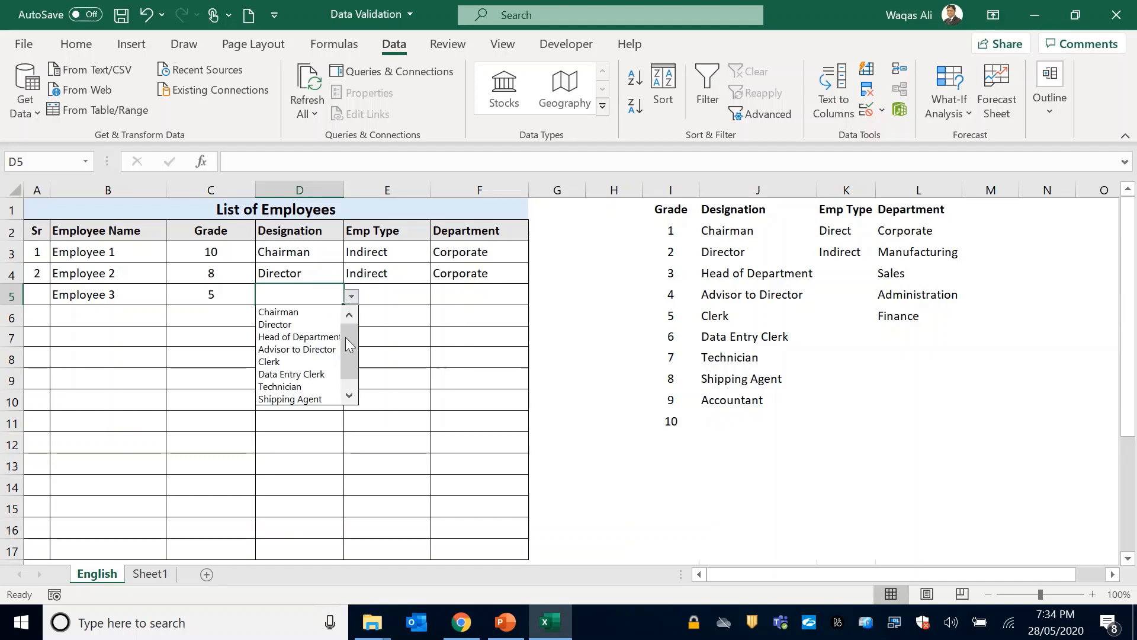
left_click(331, 388)
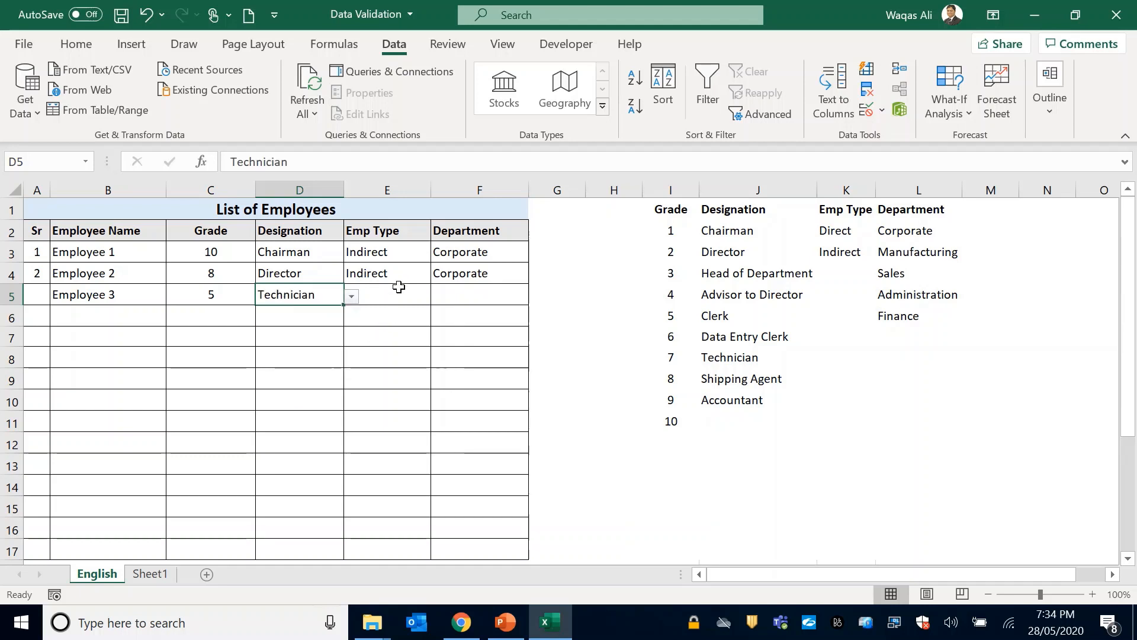
left_click(396, 290)
left_click(439, 296)
left_click(429, 309)
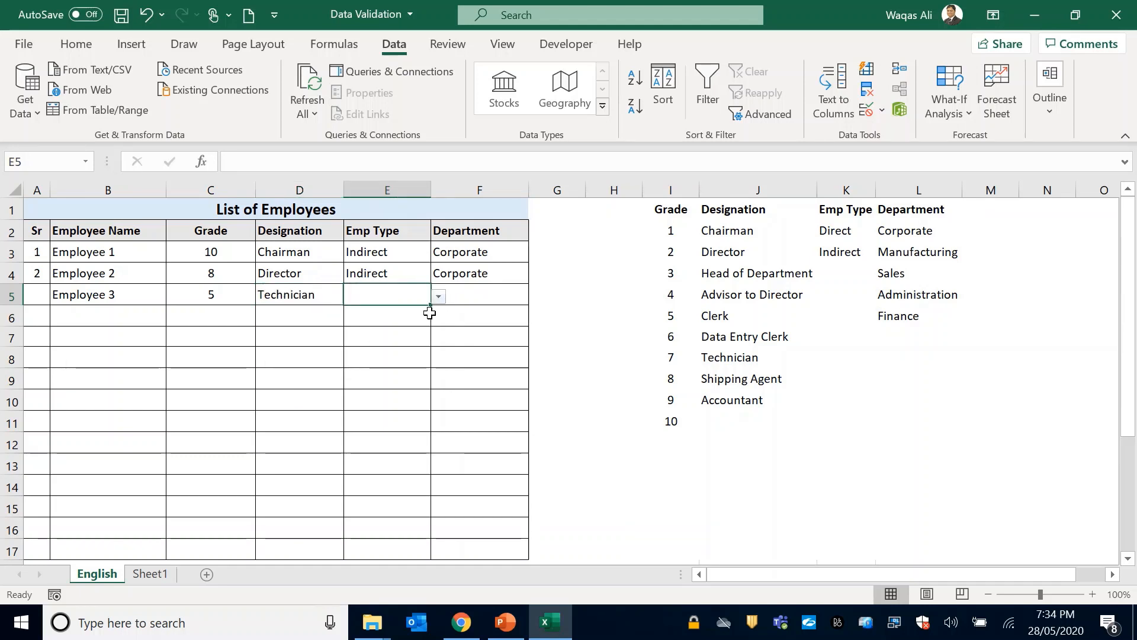
left_click(472, 295)
left_click(535, 298)
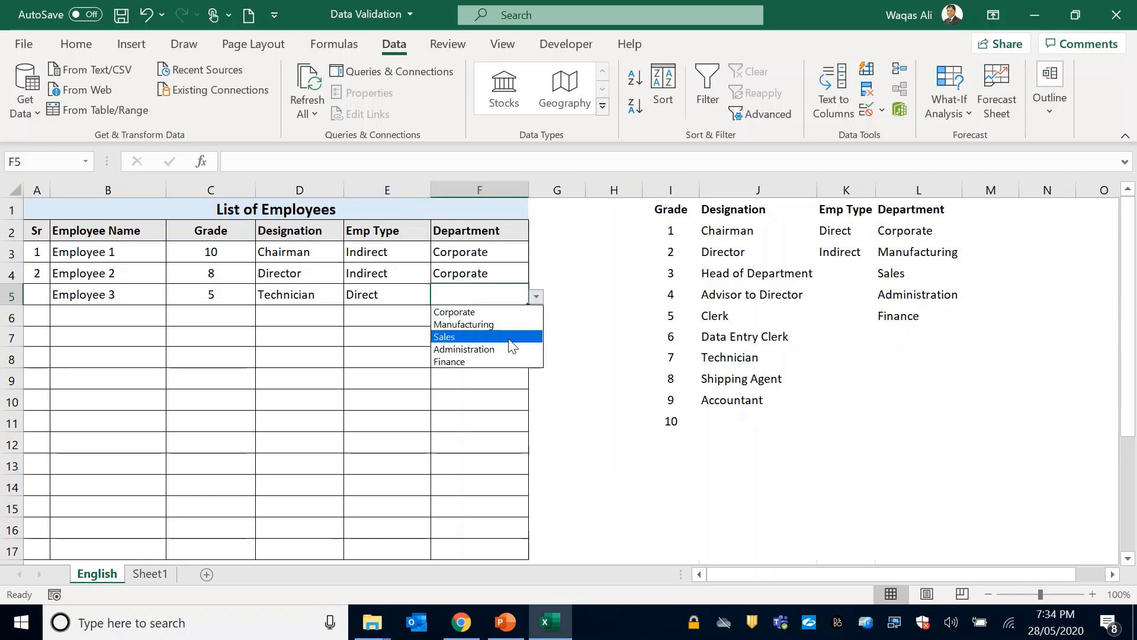
left_click(508, 325)
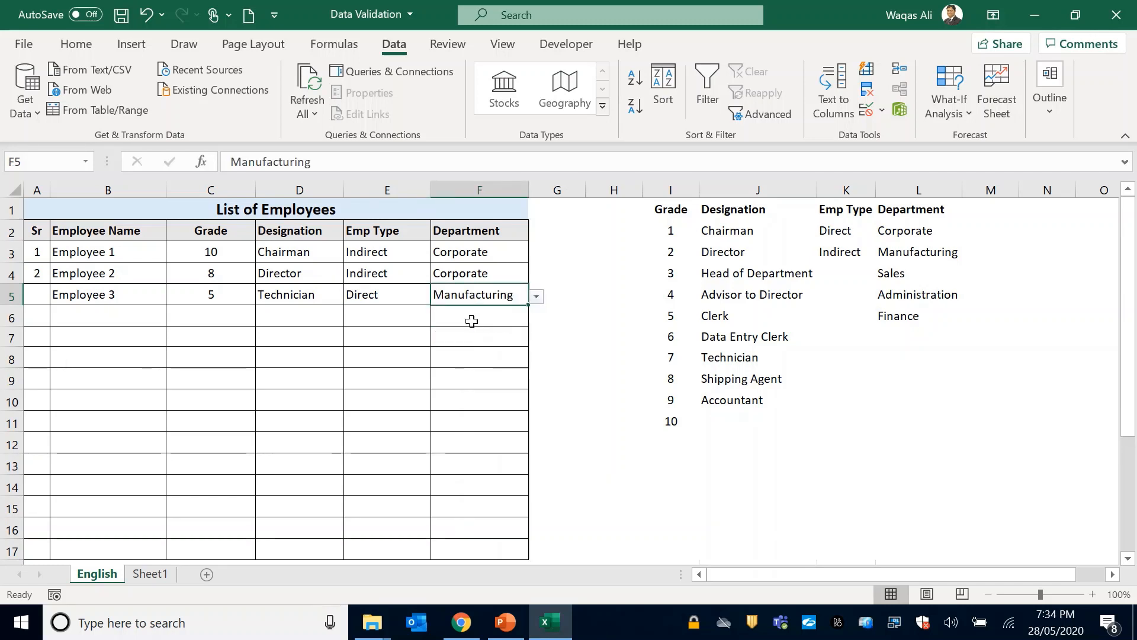
Enter the serial numbers 3 and 4 in cells A5 and A6 of the Sr column.
left_click(53, 298)
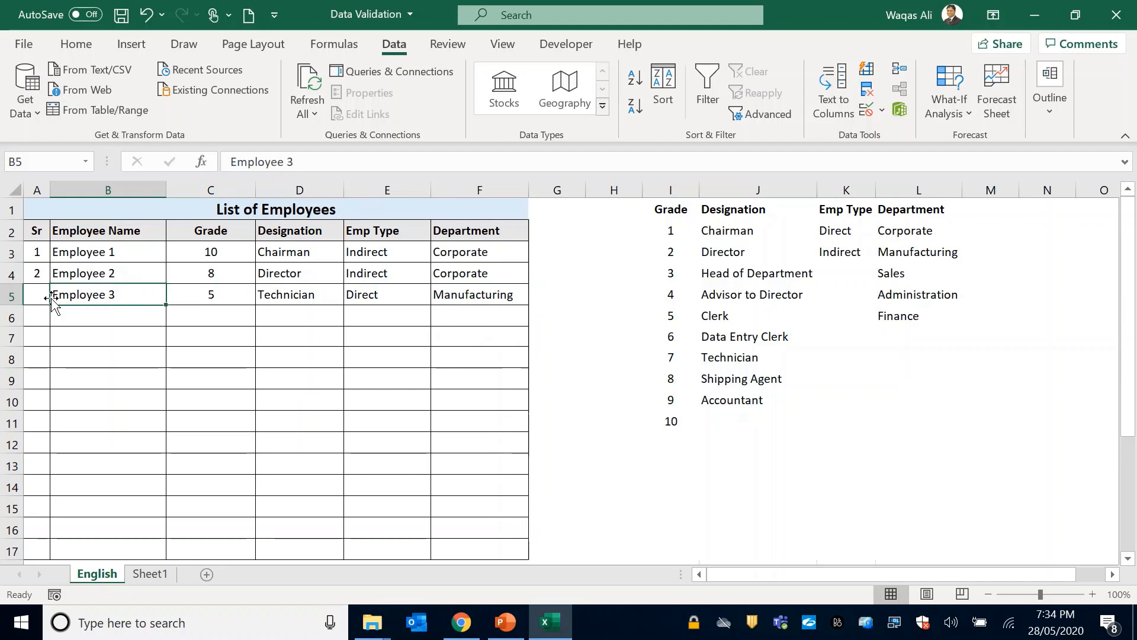
left_click(49, 298)
type("3")
key("Return")
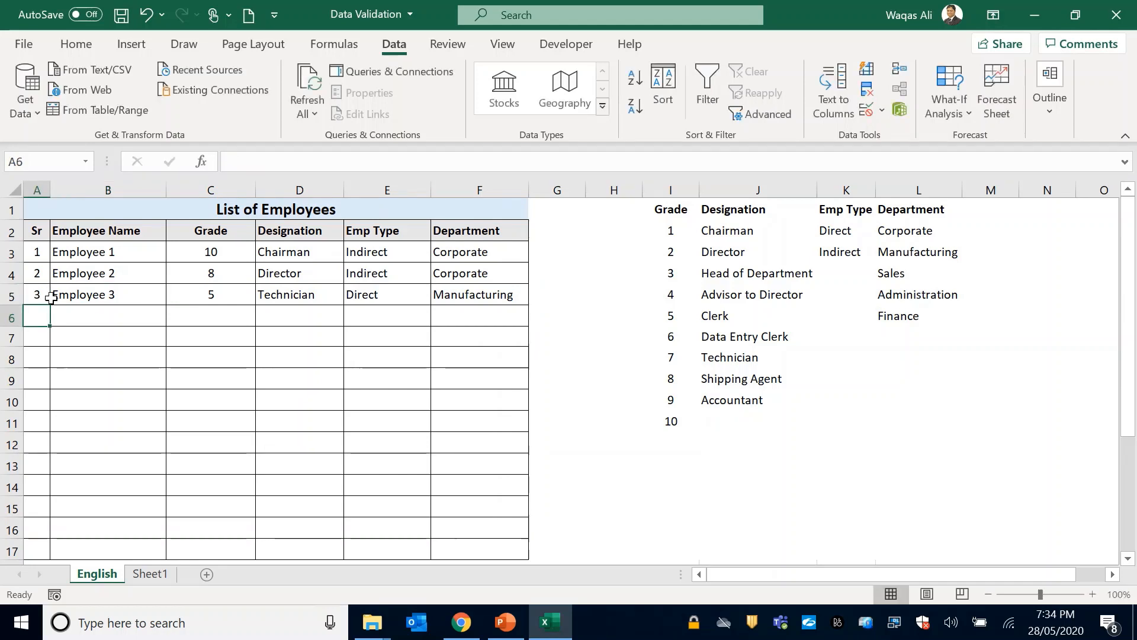
type("4")
key("Tab")
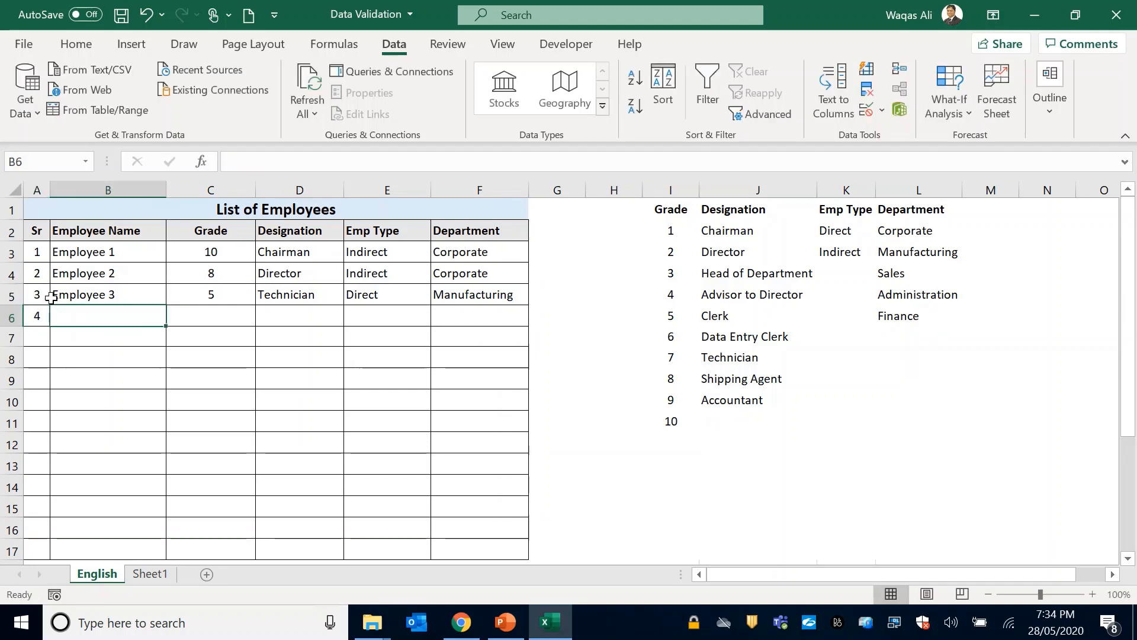
Add Employee 4 to the list in cell B6 with a Grade of 7.
key("ctrl+apostrophe")
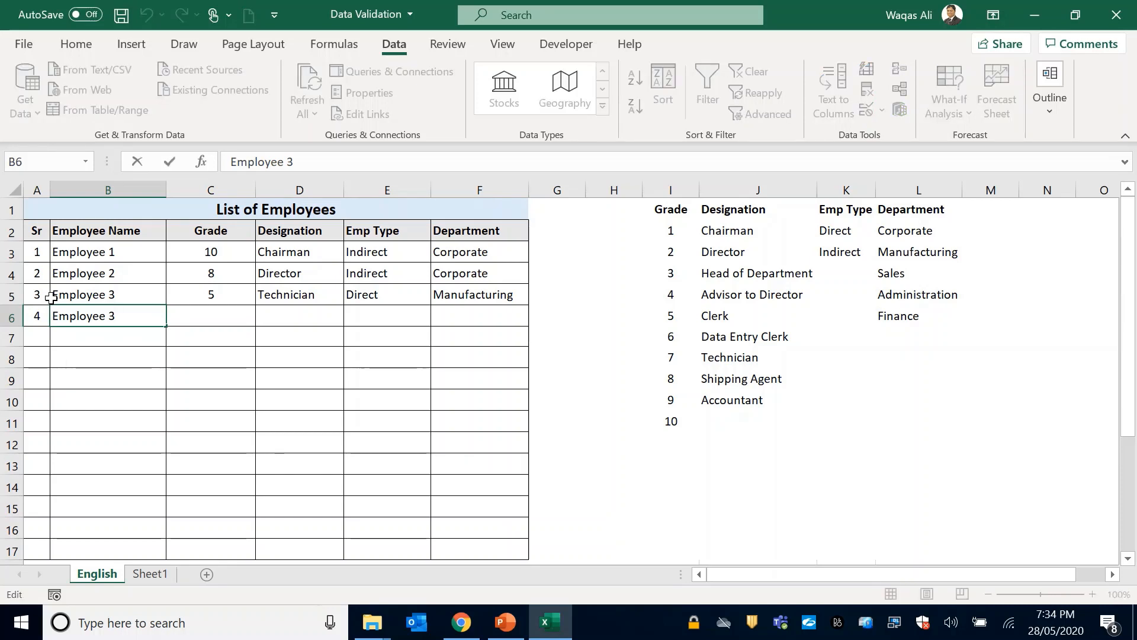
type("4")
key("Tab")
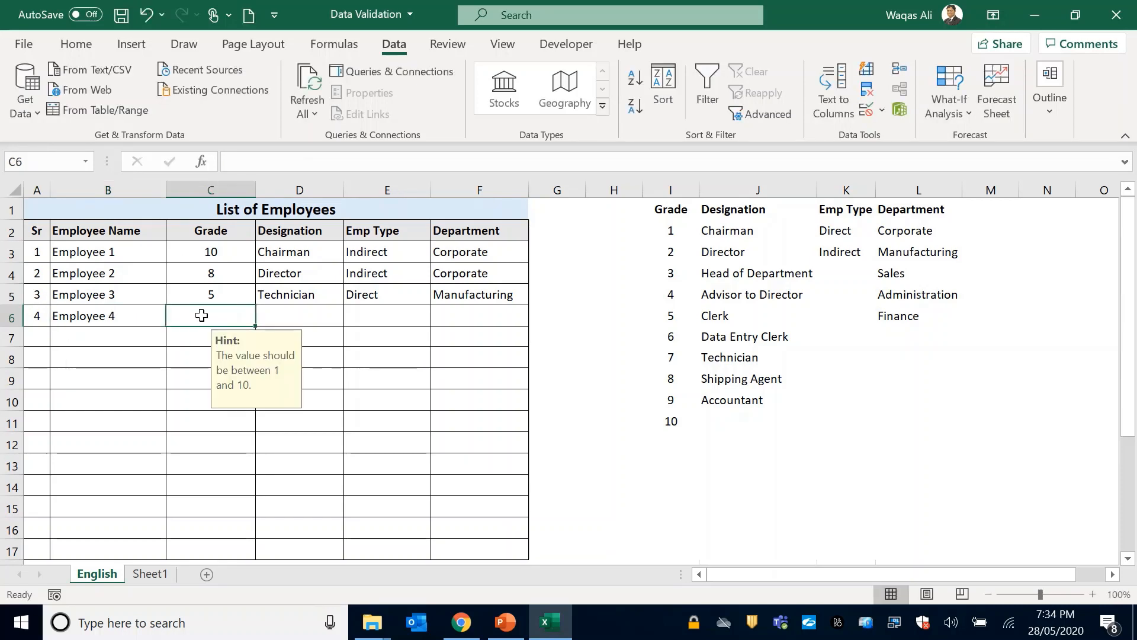
type("7")
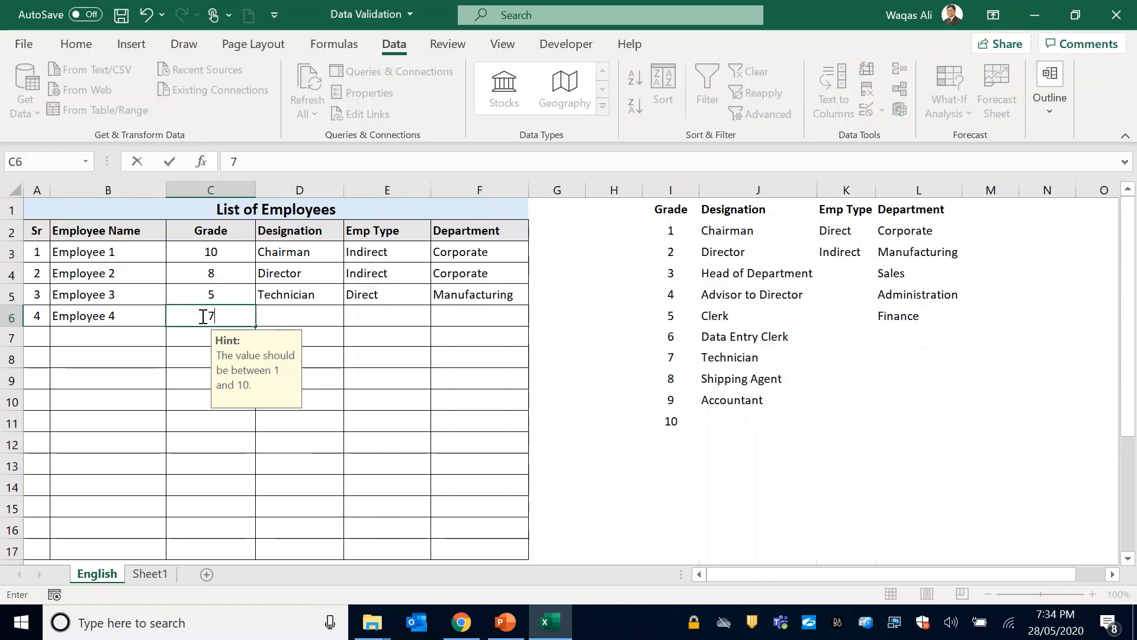
key("Tab")
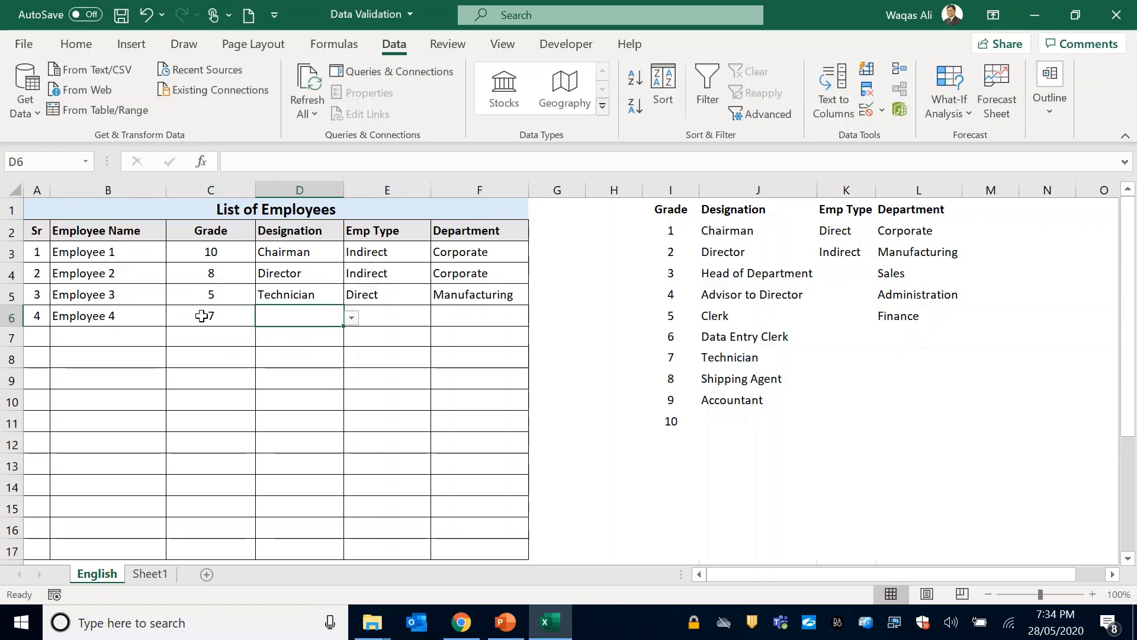
Complete Employee 4's row from the dropdowns with Designation Accountant, Emp Type Indirect and Department Finance.
left_click(352, 320)
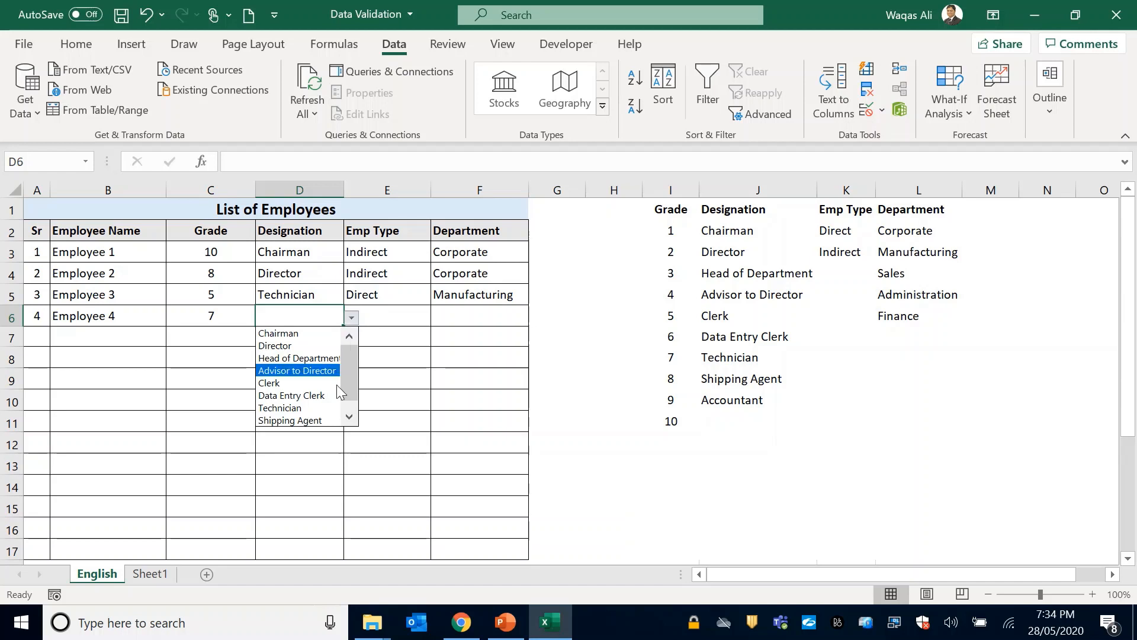
scroll(350, 398, "down", 1)
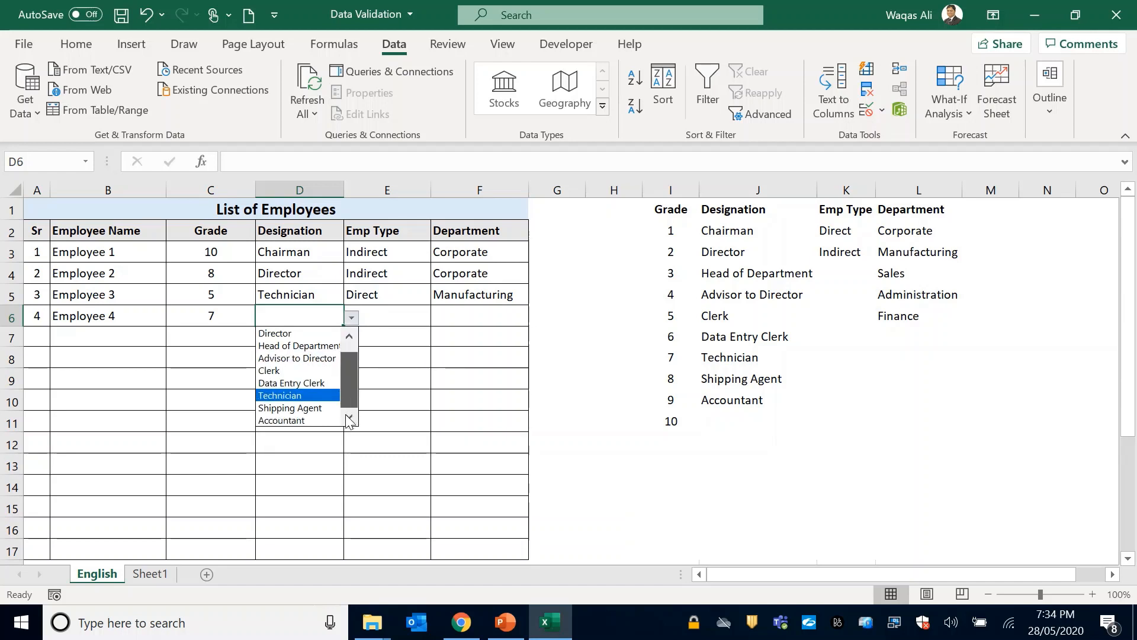
left_click(305, 418)
left_click(380, 316)
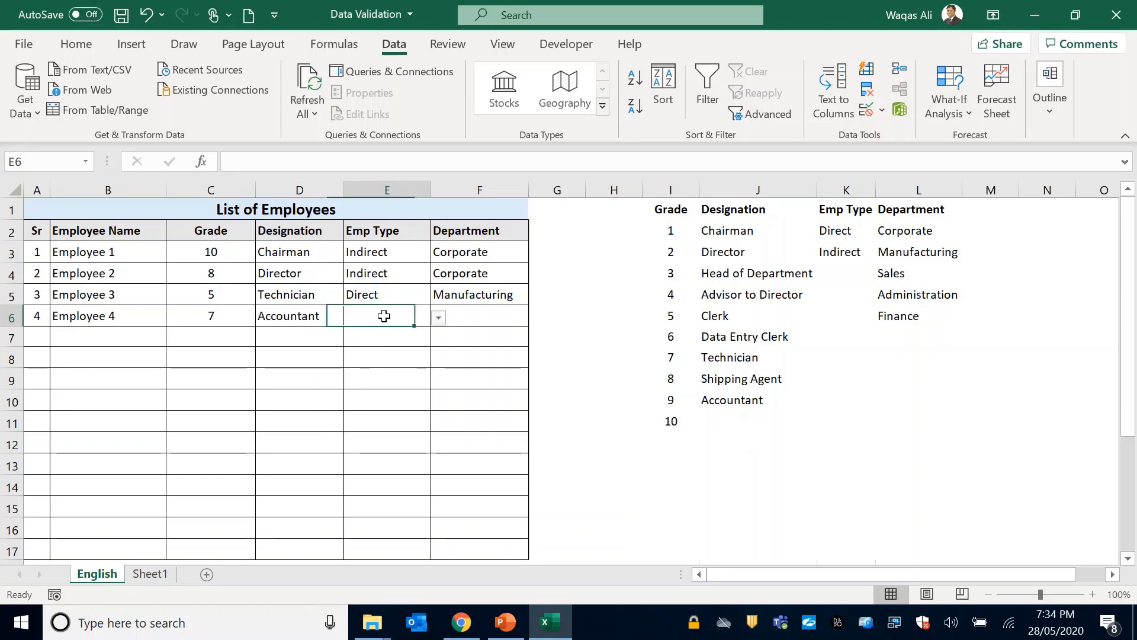
left_click(438, 318)
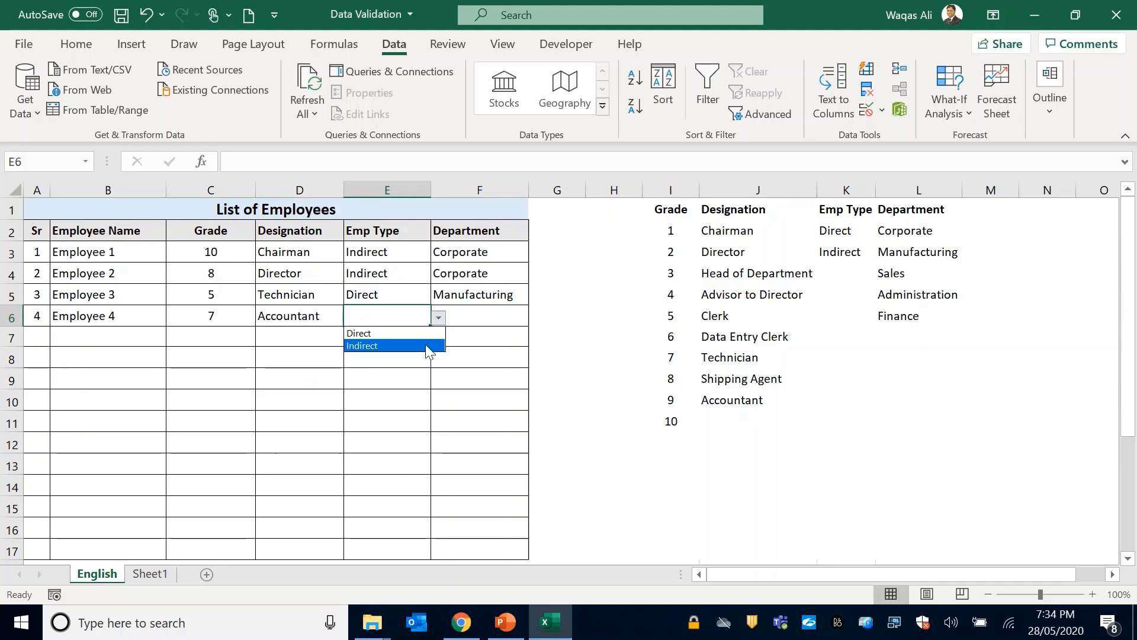
left_click(432, 346)
left_click(491, 314)
left_click(536, 320)
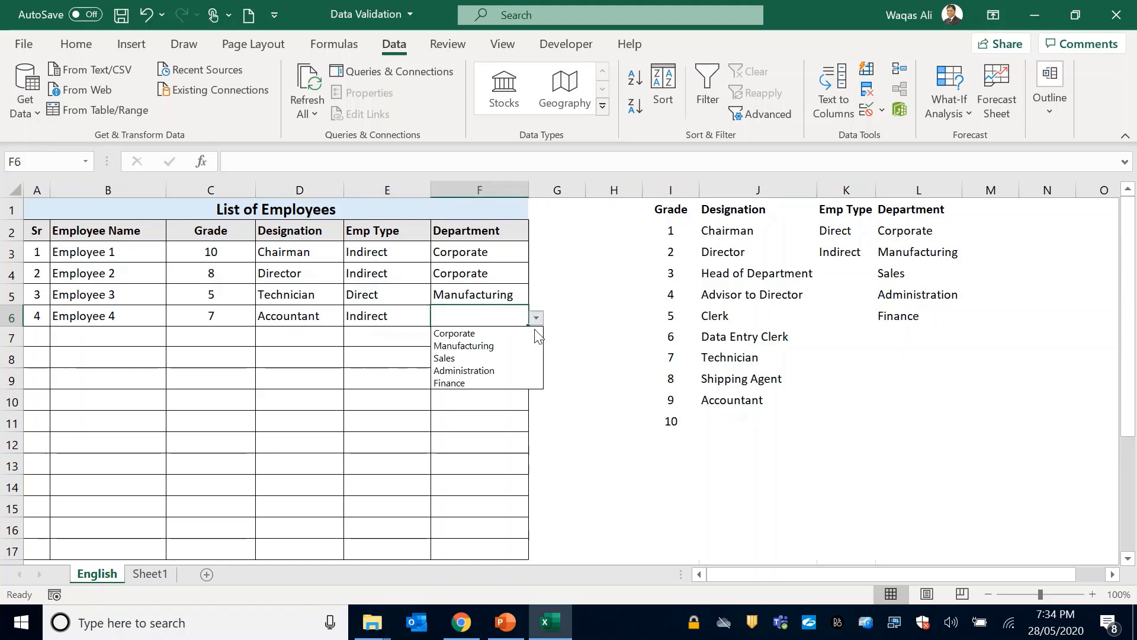
left_click(519, 383)
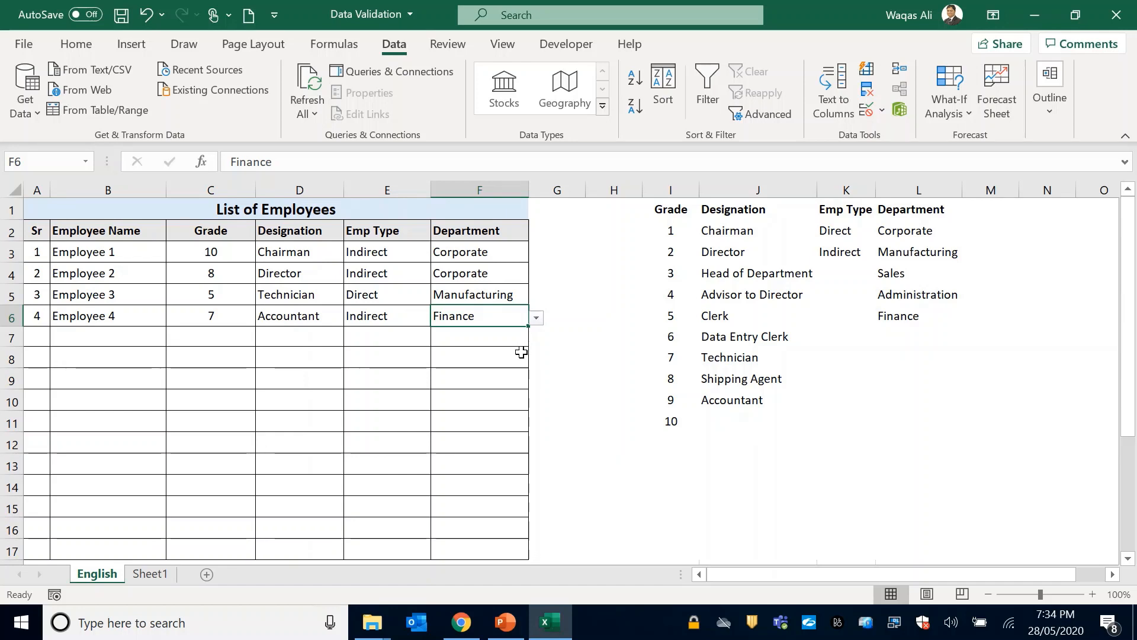
Change the Clerk entry in cell J6 of the Designation source list to Clerked.
left_click_drag(674, 189, 901, 191)
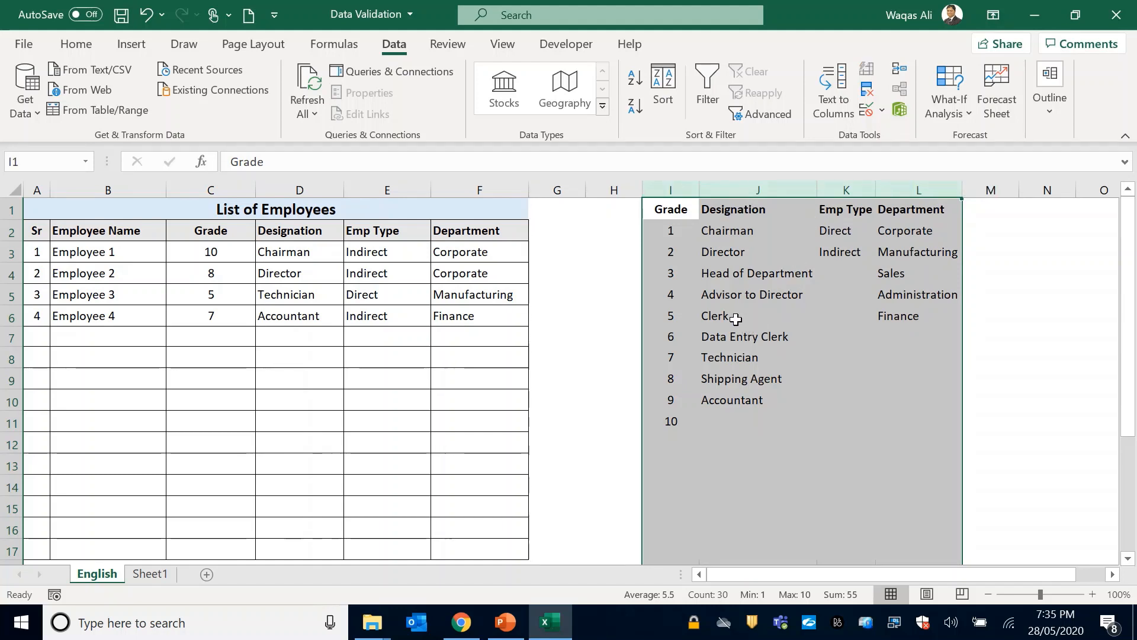
left_click(788, 314)
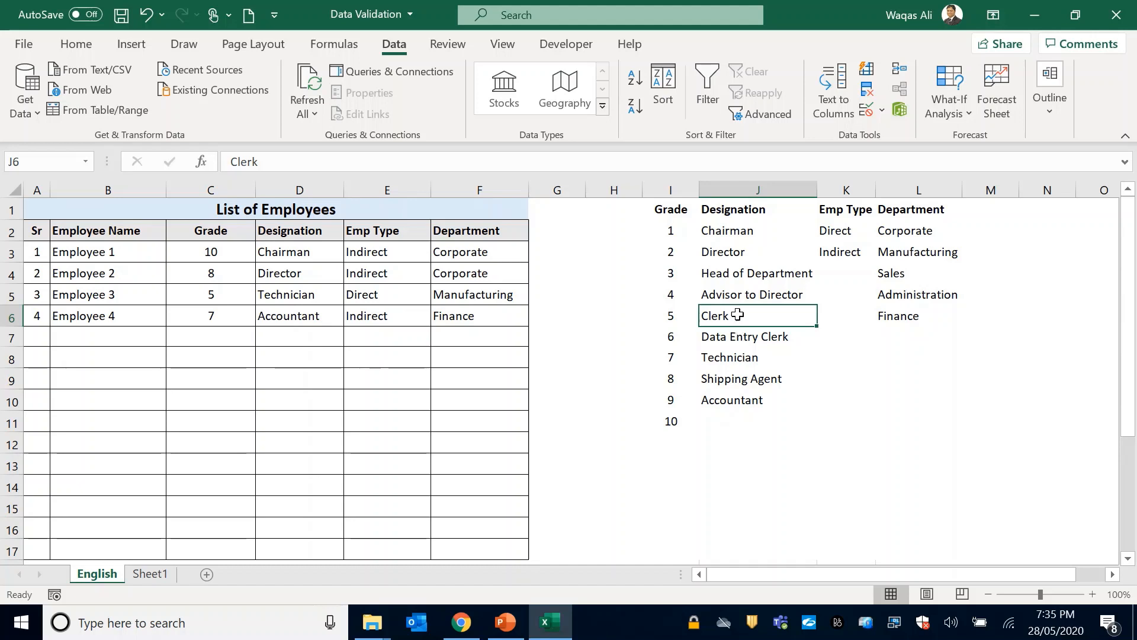
double_click(773, 311)
type("ed")
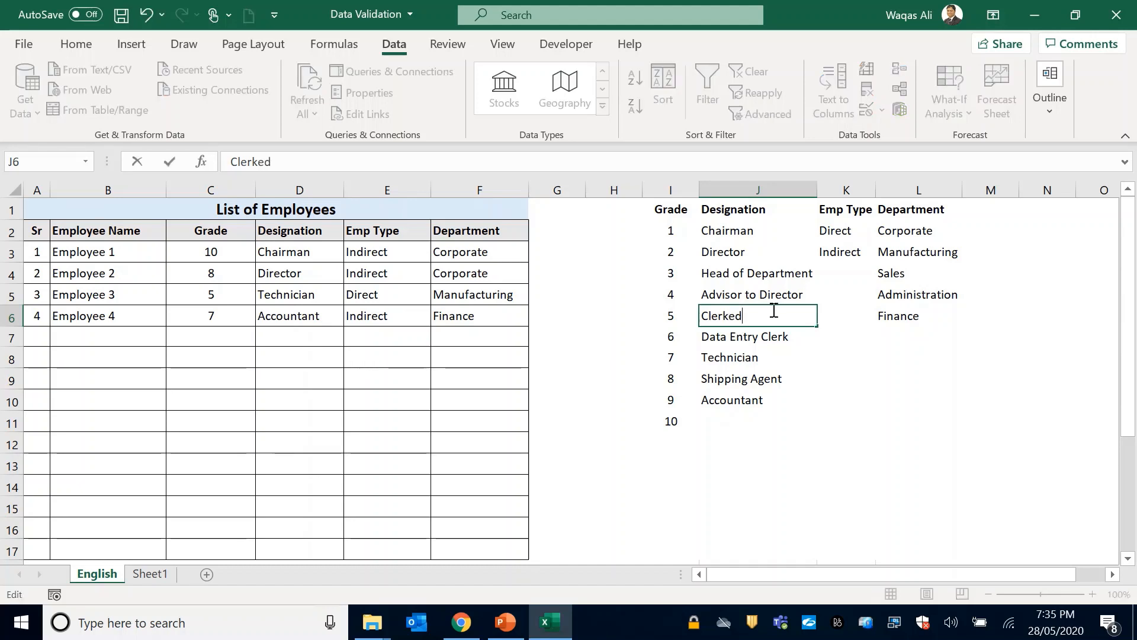
key("Return")
left_click(758, 314)
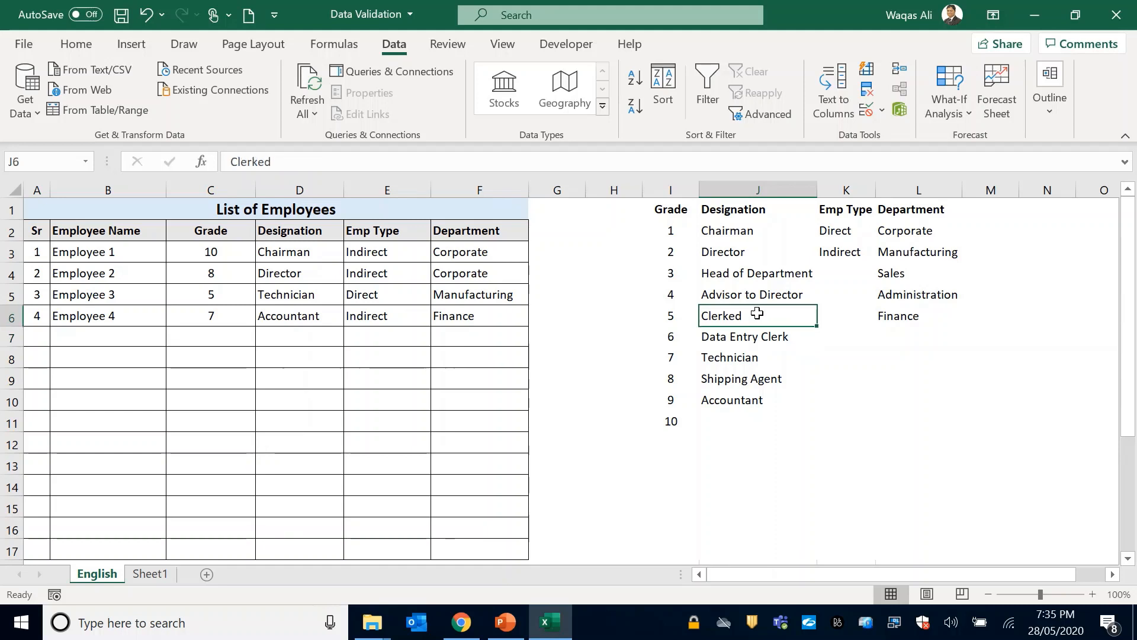
Check the Designation dropdown in Employee 3's row for the edited source entry, keeping the current selection.
left_click(320, 297)
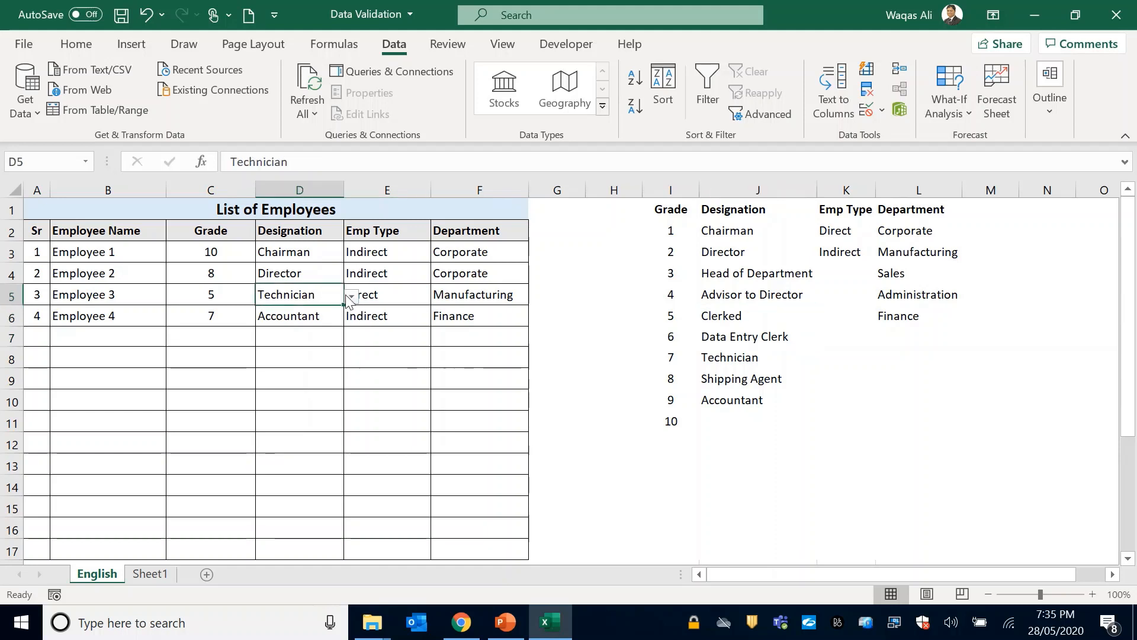
left_click(352, 296)
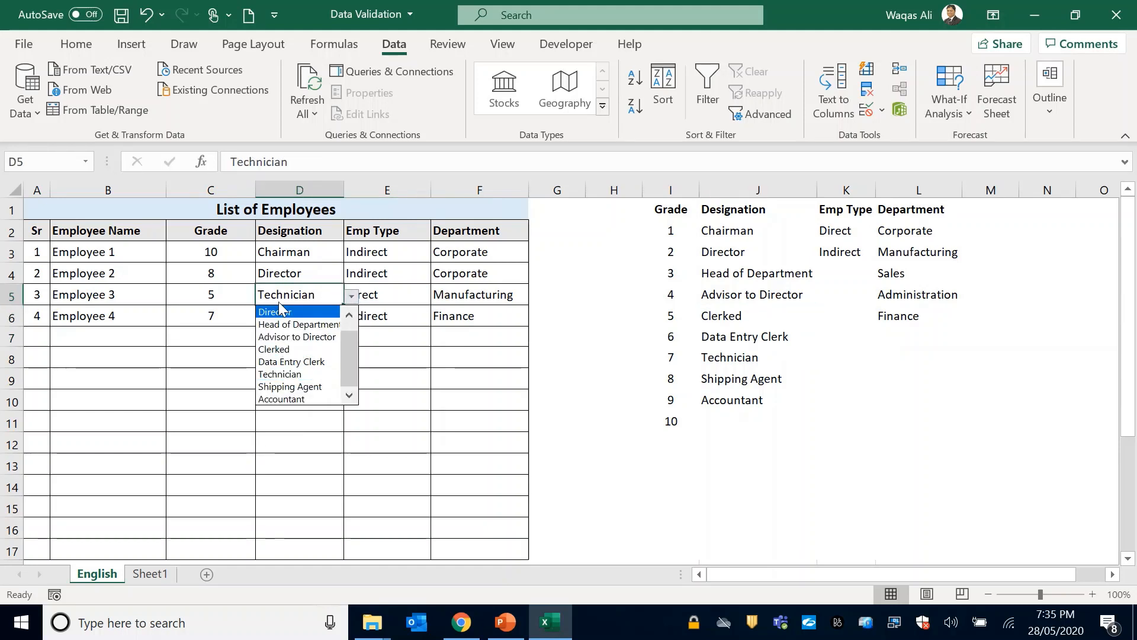
key("Escape")
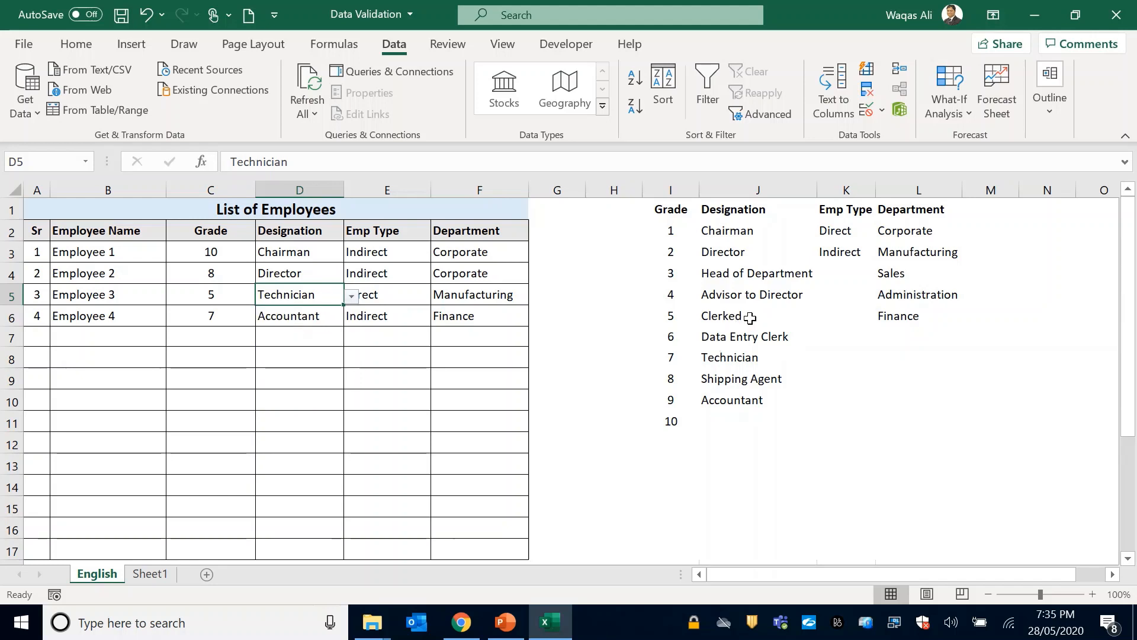
Restore the entry in cell J6 of the Designation source list to Clerk.
left_click(749, 315)
double_click(750, 315)
key("BackSpace")
key("BackSpace")
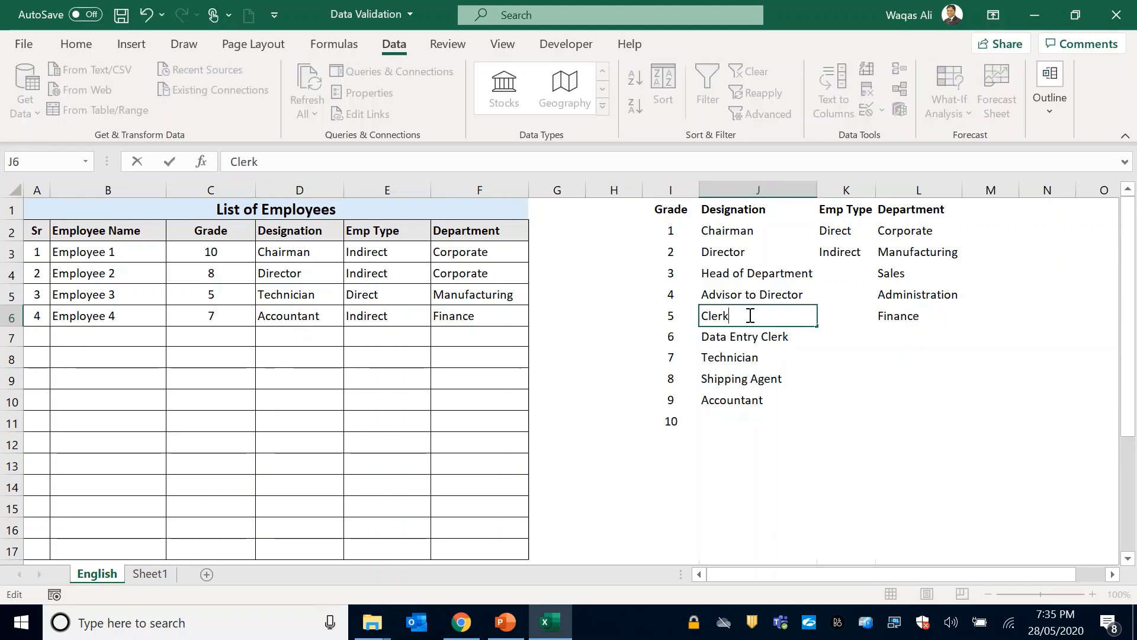
key("Return")
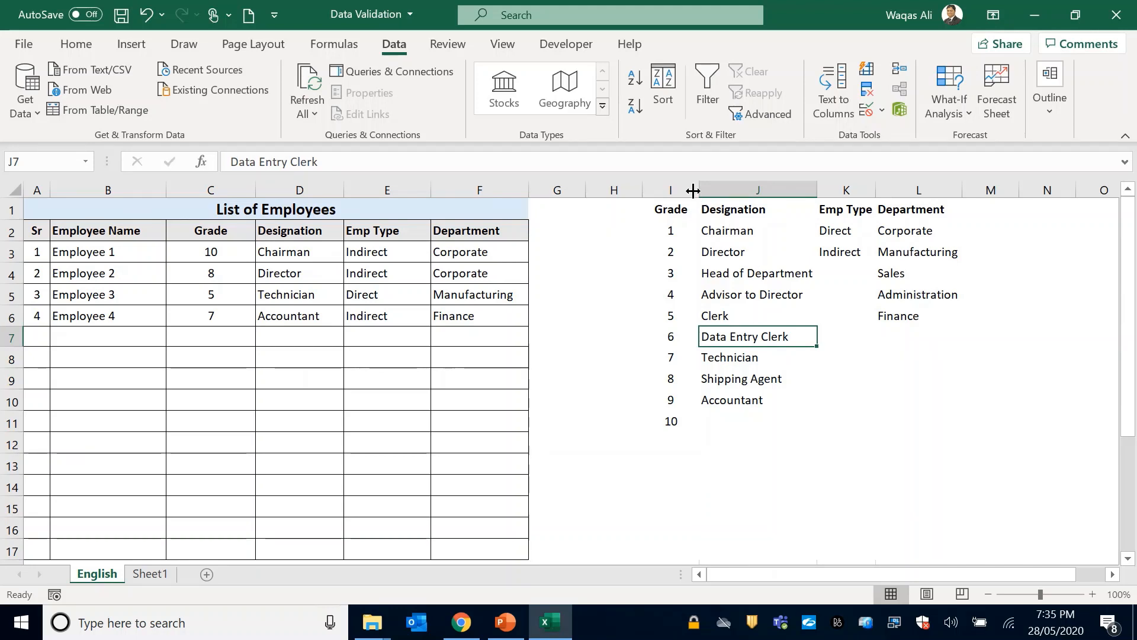
Hide columns I to L, which hold the dropdown source lists.
left_click_drag(691, 190, 892, 186)
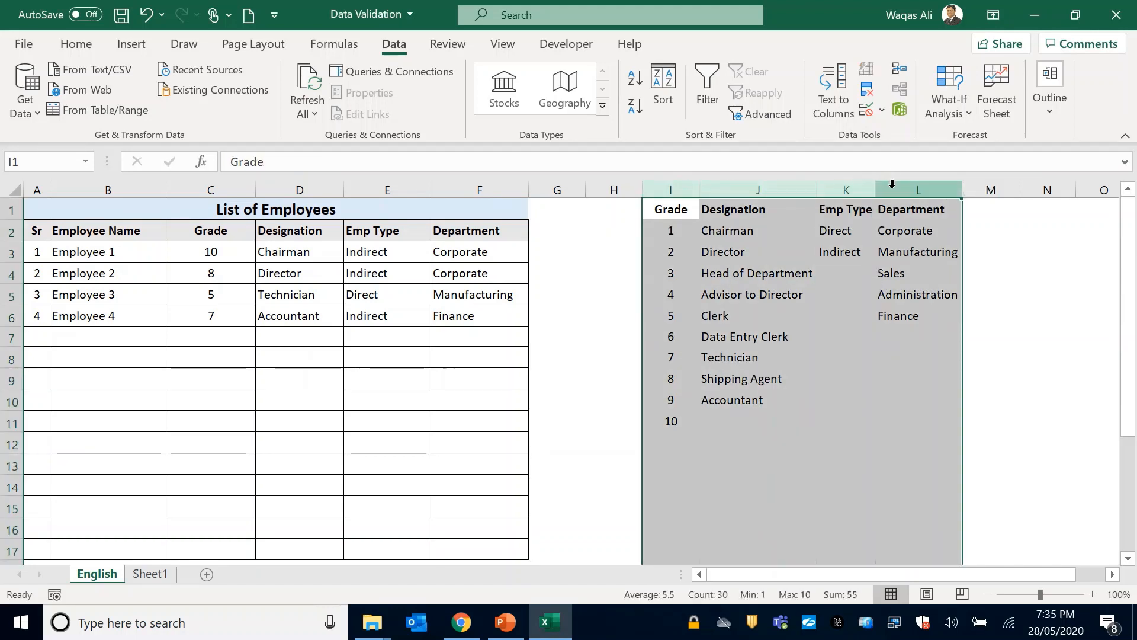
right_click(892, 187)
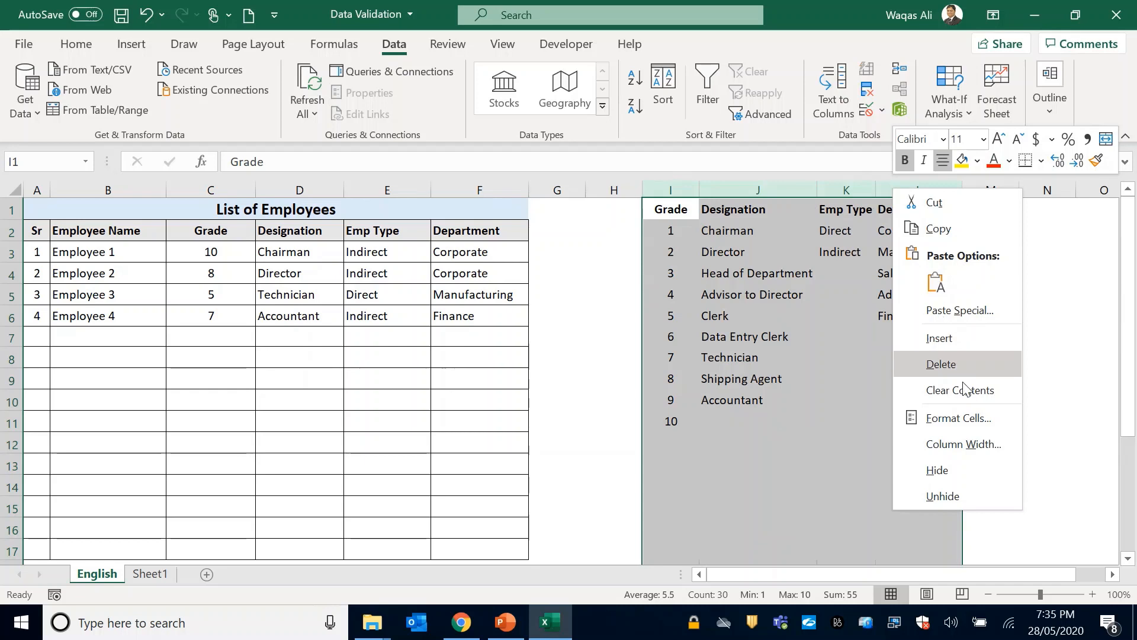
left_click(948, 471)
left_click(663, 355)
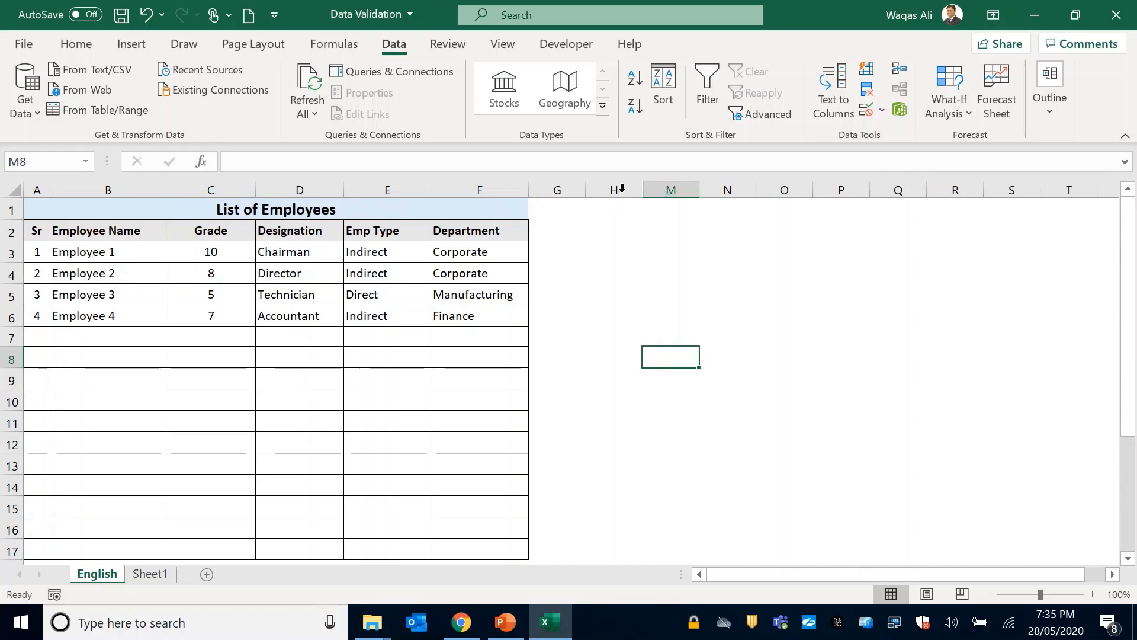
Unhide the source list columns between H and M.
left_click_drag(628, 190, 669, 190)
right_click(669, 195)
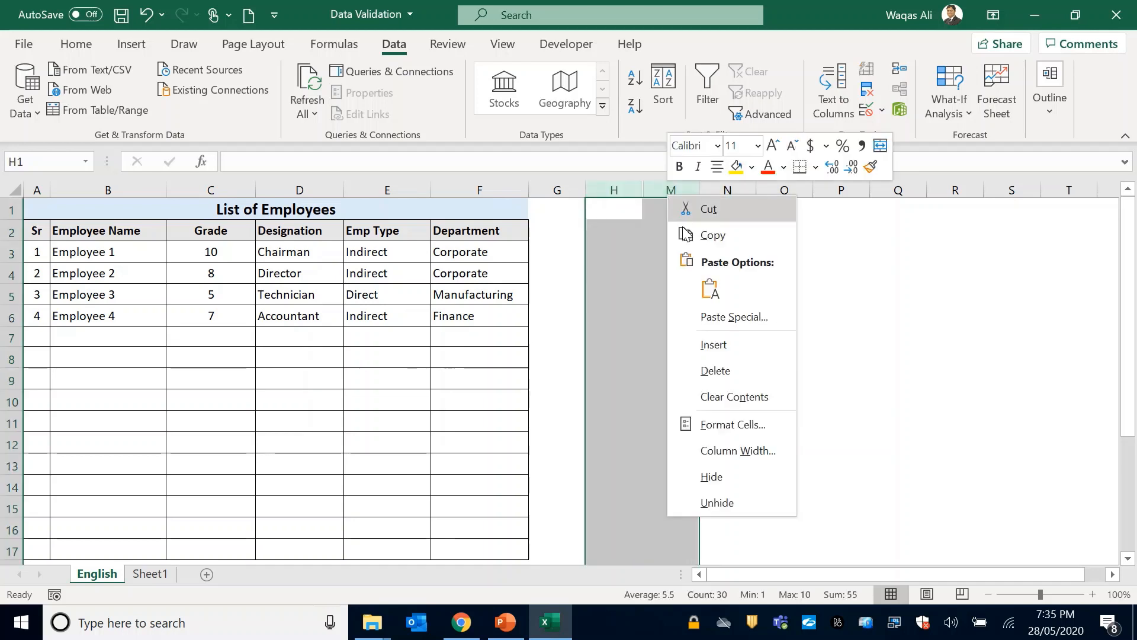
left_click(741, 505)
left_click(718, 324)
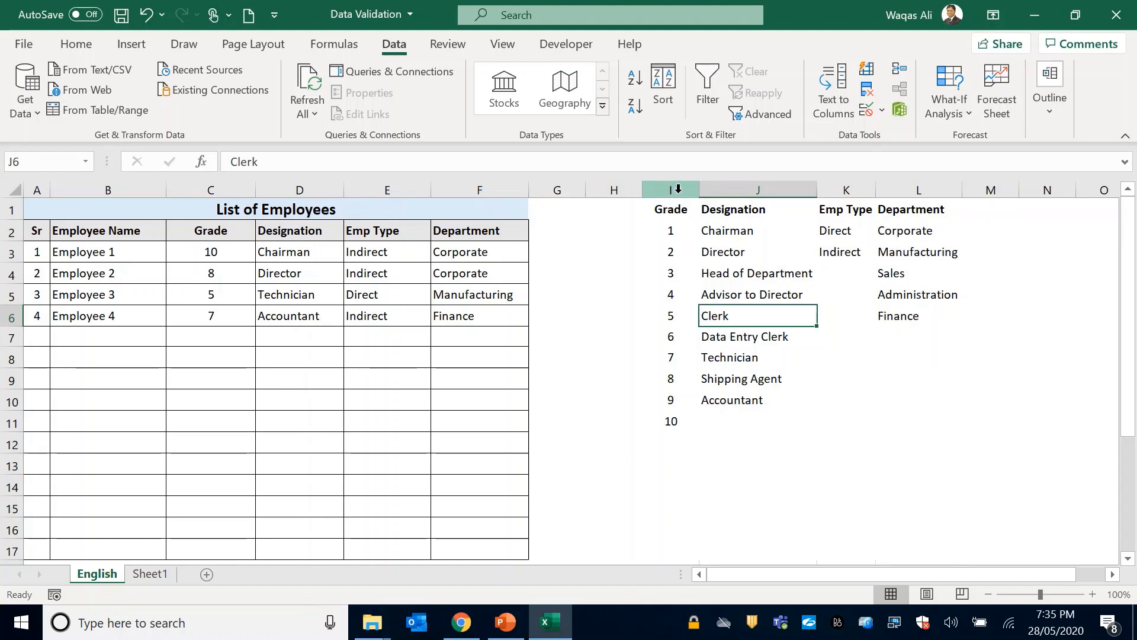
Cut source list columns I to L and paste them into Sheet1 from column A, then return to the English sheet.
left_click_drag(673, 185, 890, 190)
right_click(888, 188)
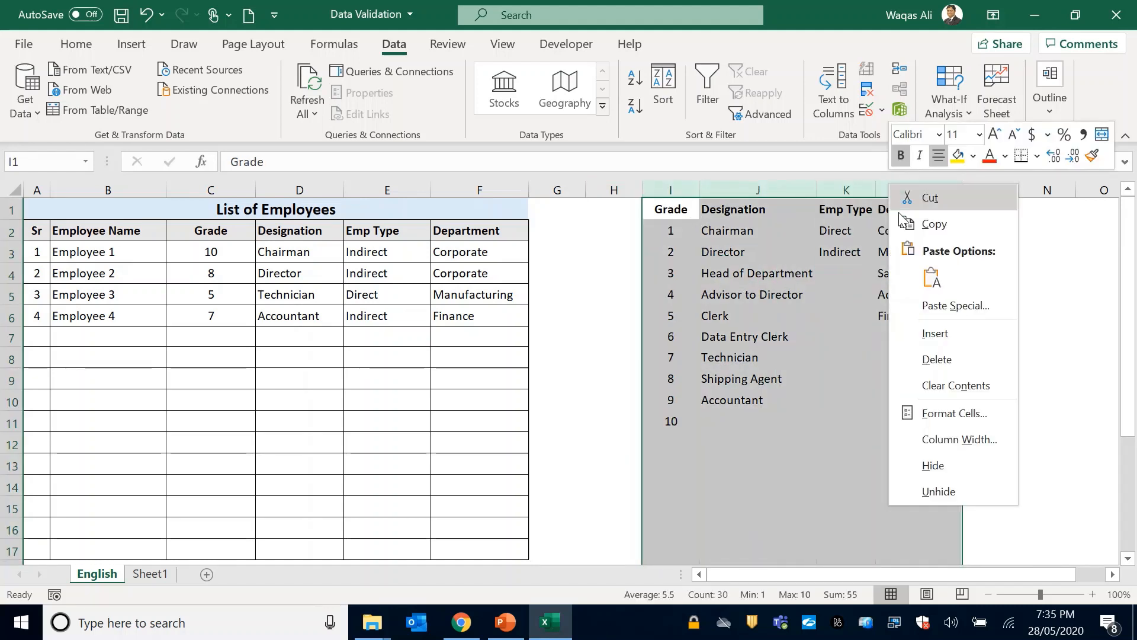
left_click(932, 224)
left_click(152, 574)
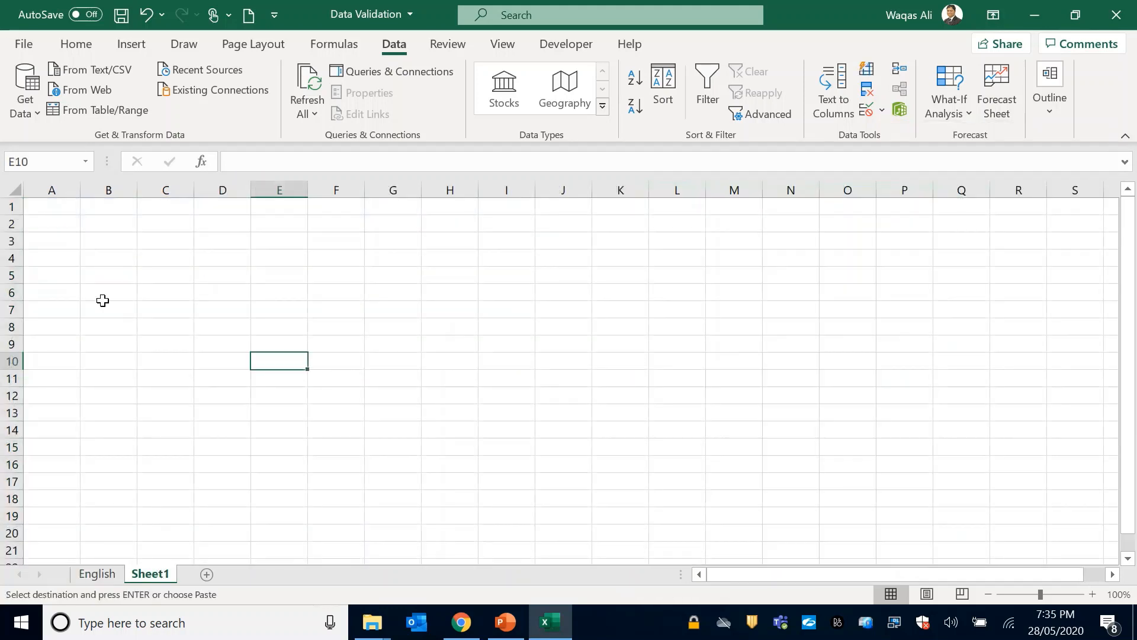
left_click(50, 189)
right_click(51, 189)
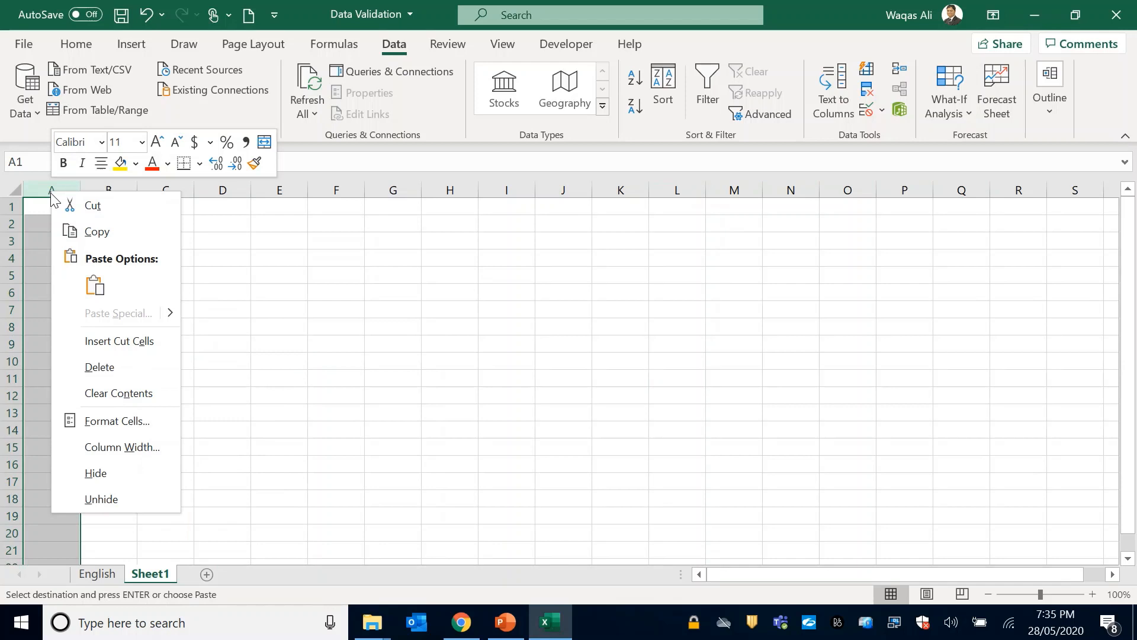
left_click(94, 280)
left_click(95, 573)
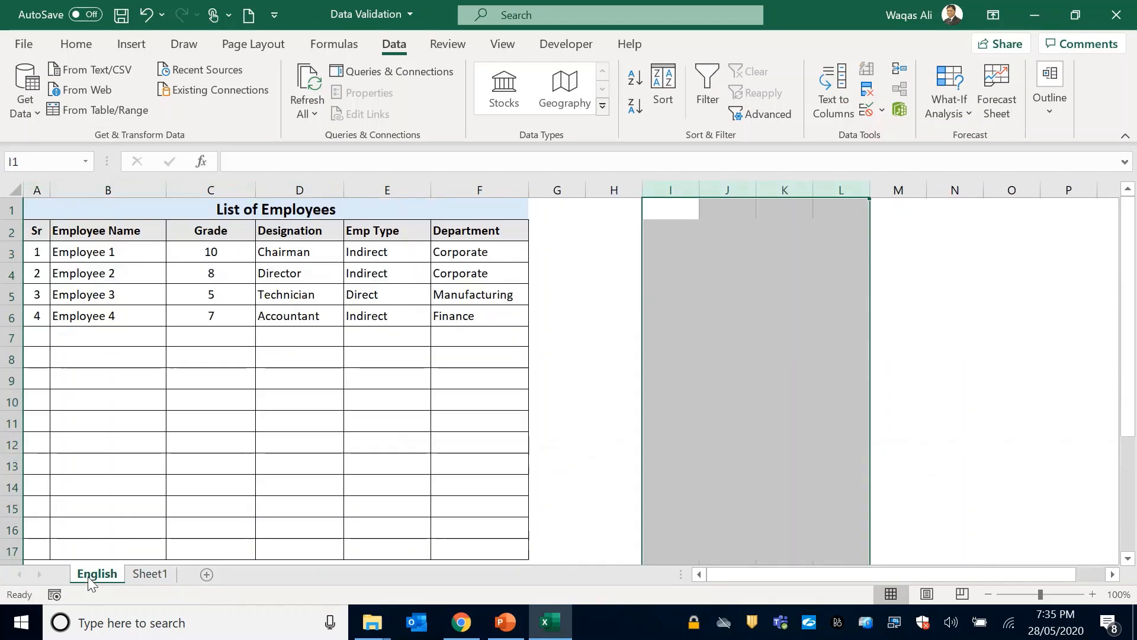
left_click(592, 282)
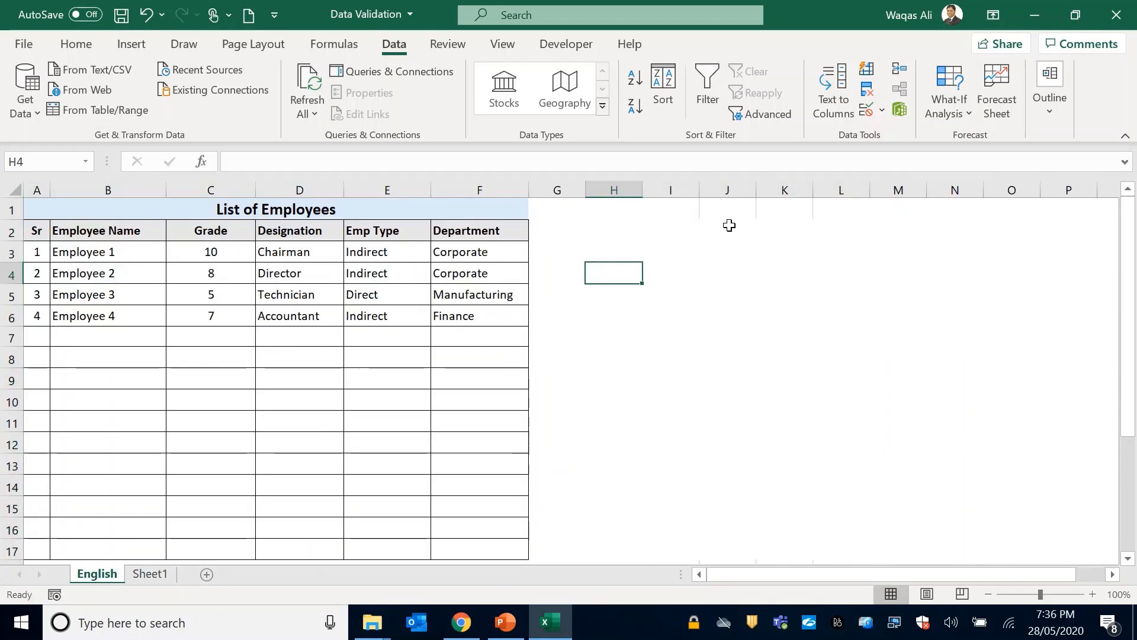
Hide Sheet1, which contains the dropdown source lists.
left_click(151, 575)
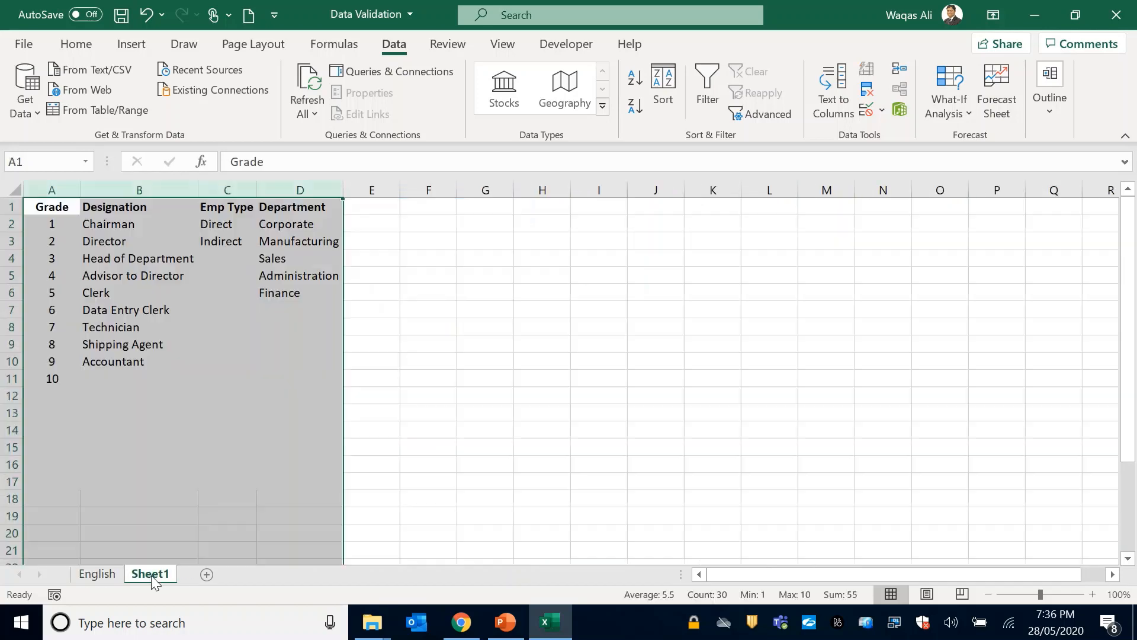
right_click(150, 576)
left_click(188, 507)
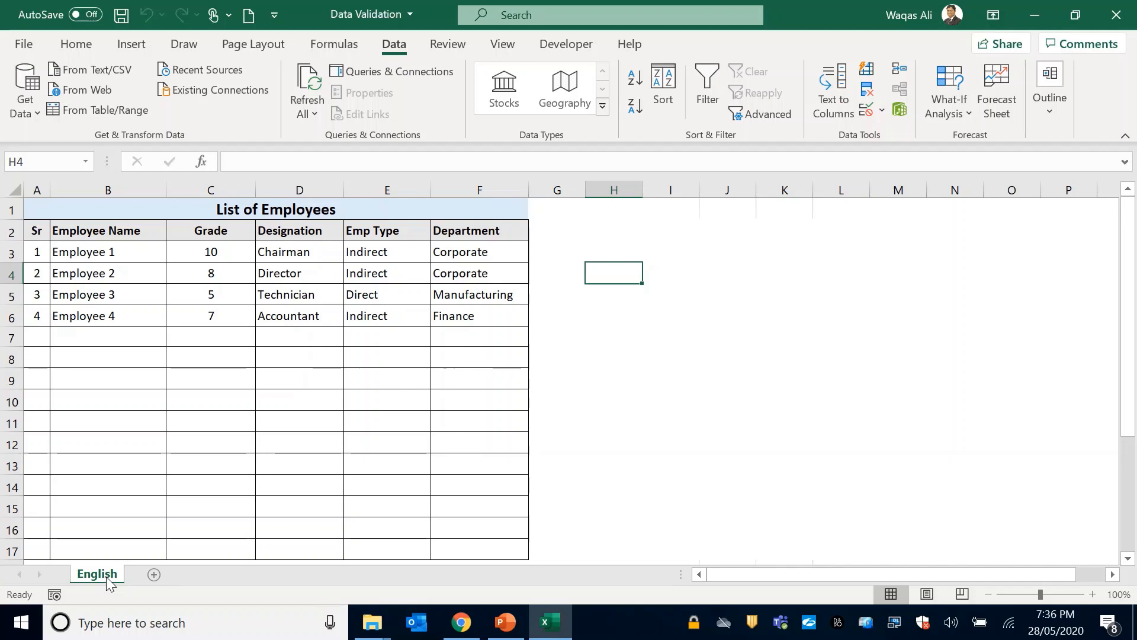
Unhide Sheet1 and select the Finance entry in its Department list.
right_click(106, 577)
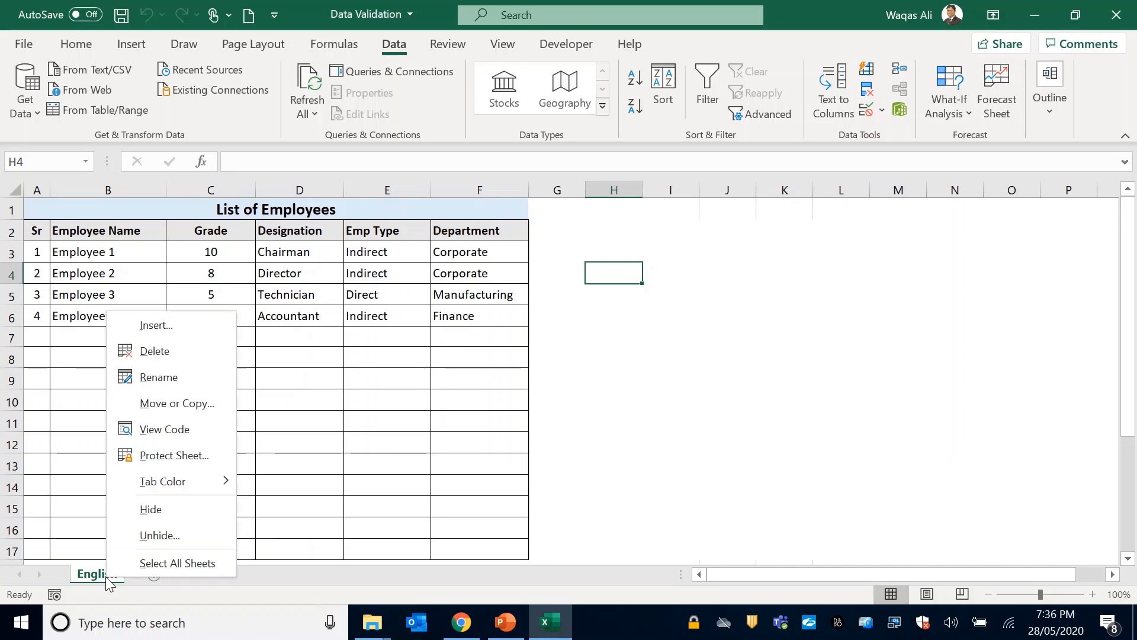
left_click(136, 545)
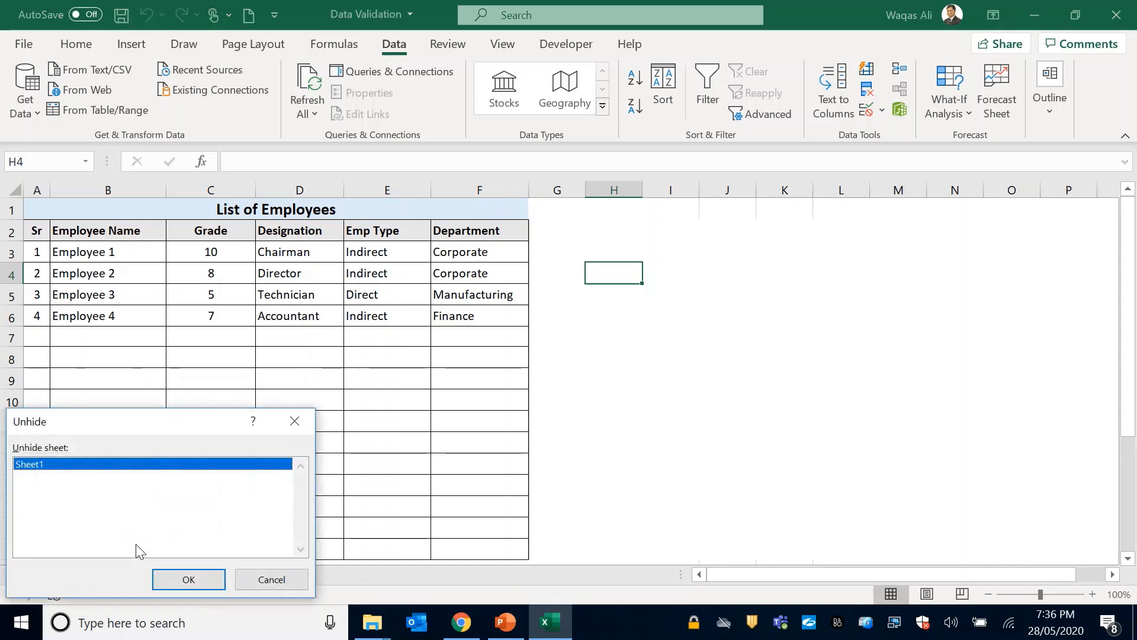
double_click(38, 464)
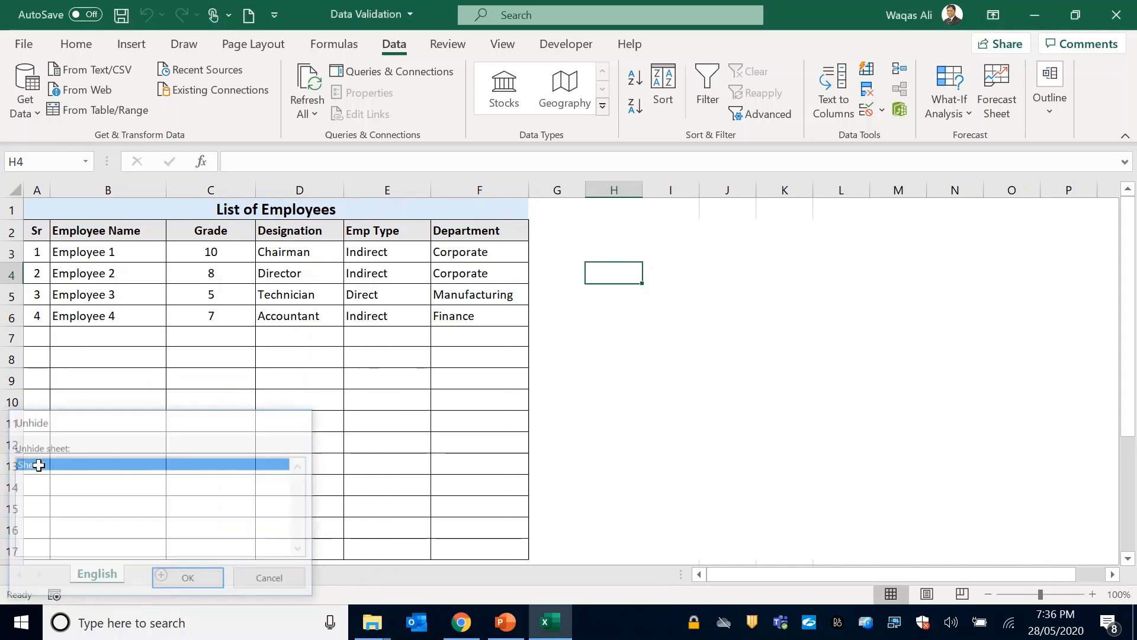
left_click(259, 297)
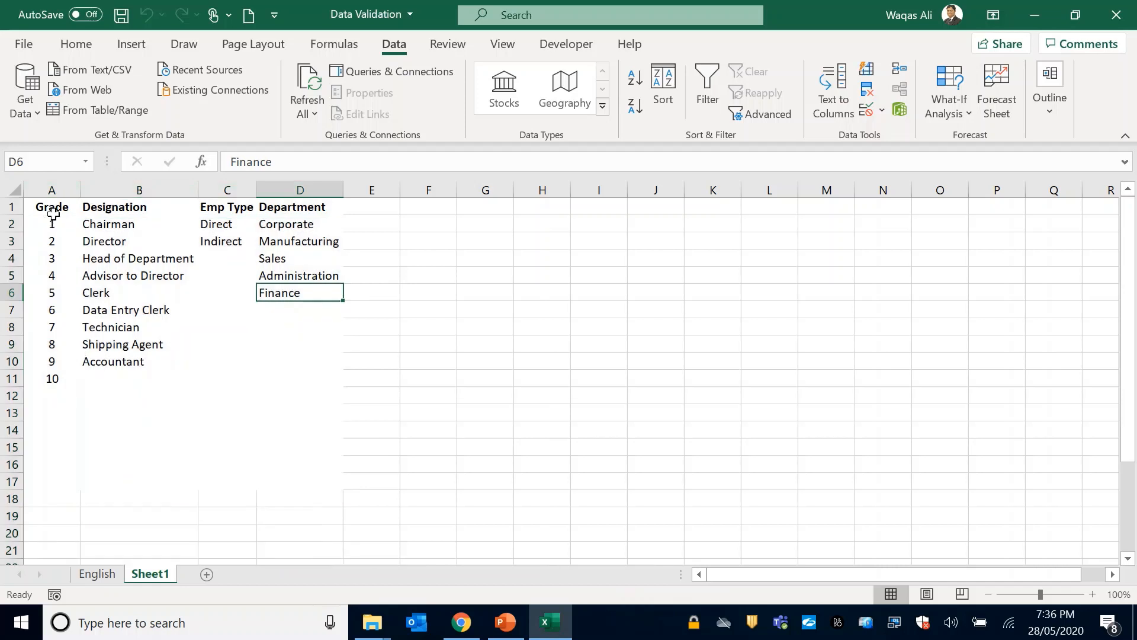
Select the source lists on Sheet1 for review, clear that selection, and hide the sheet again.
left_click_drag(52, 214, 271, 401)
left_click(263, 378)
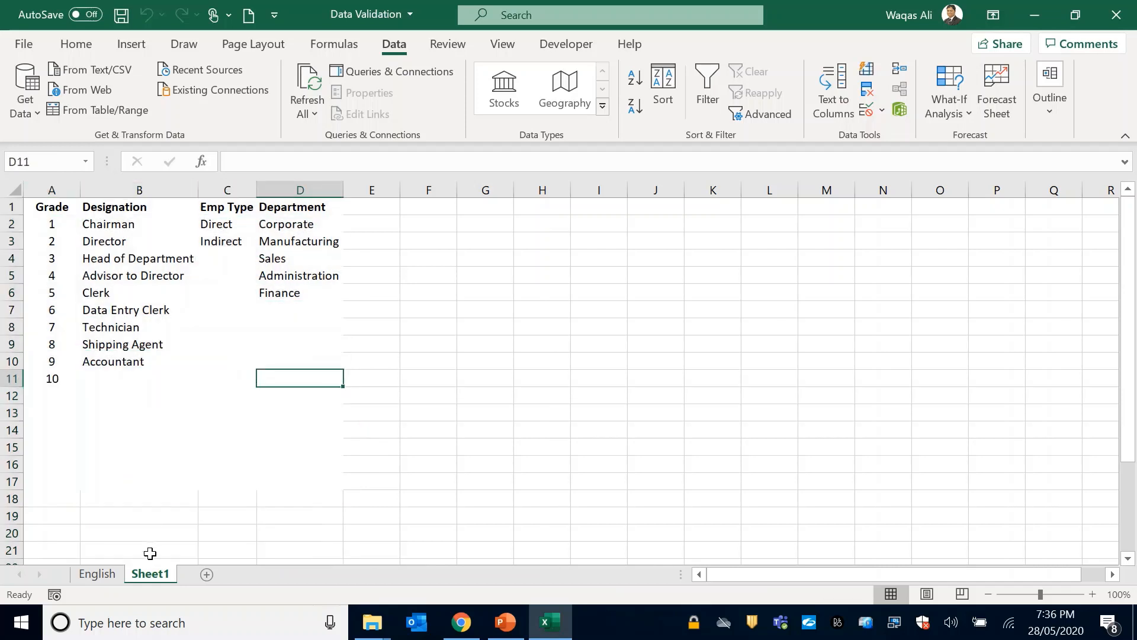
right_click(155, 577)
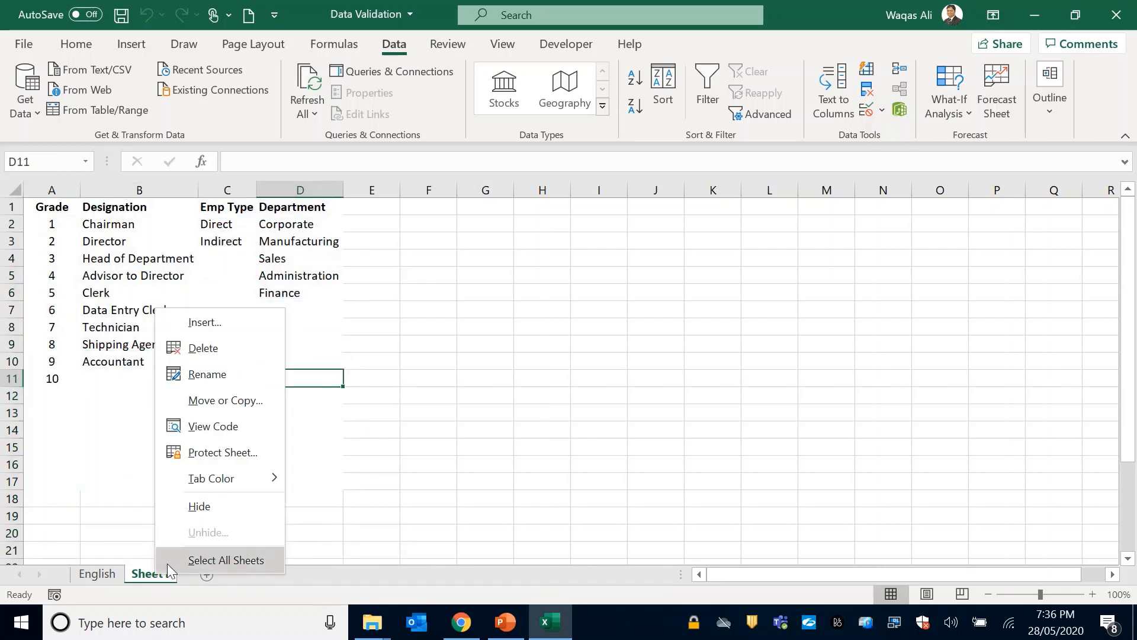
left_click(202, 512)
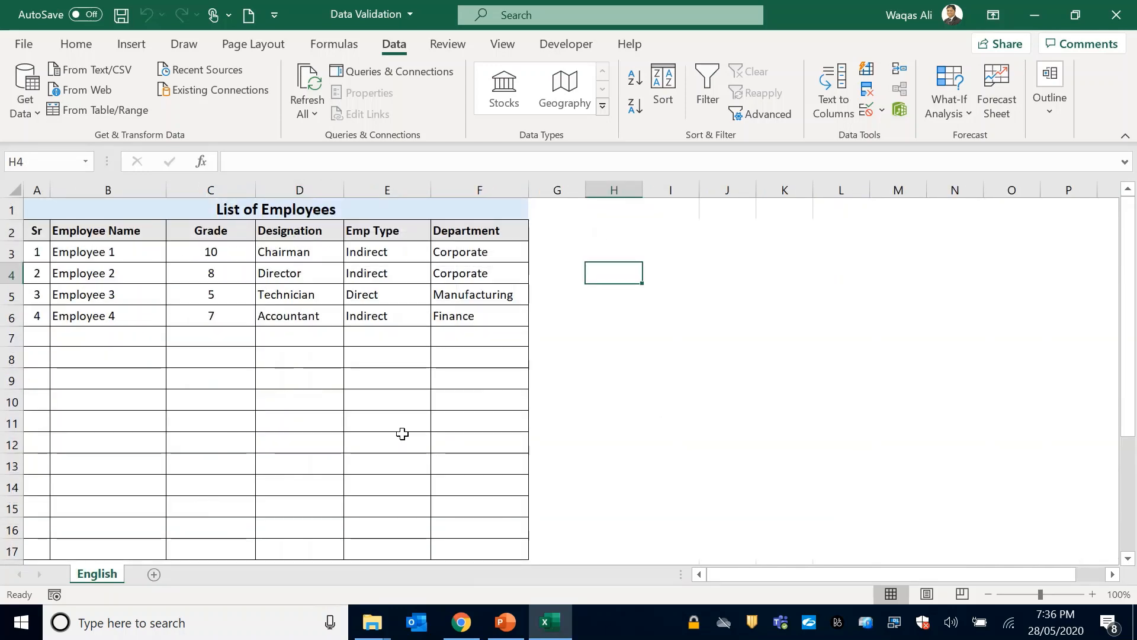
Protect the workbook structure, entering and confirming a protection password.
left_click(448, 44)
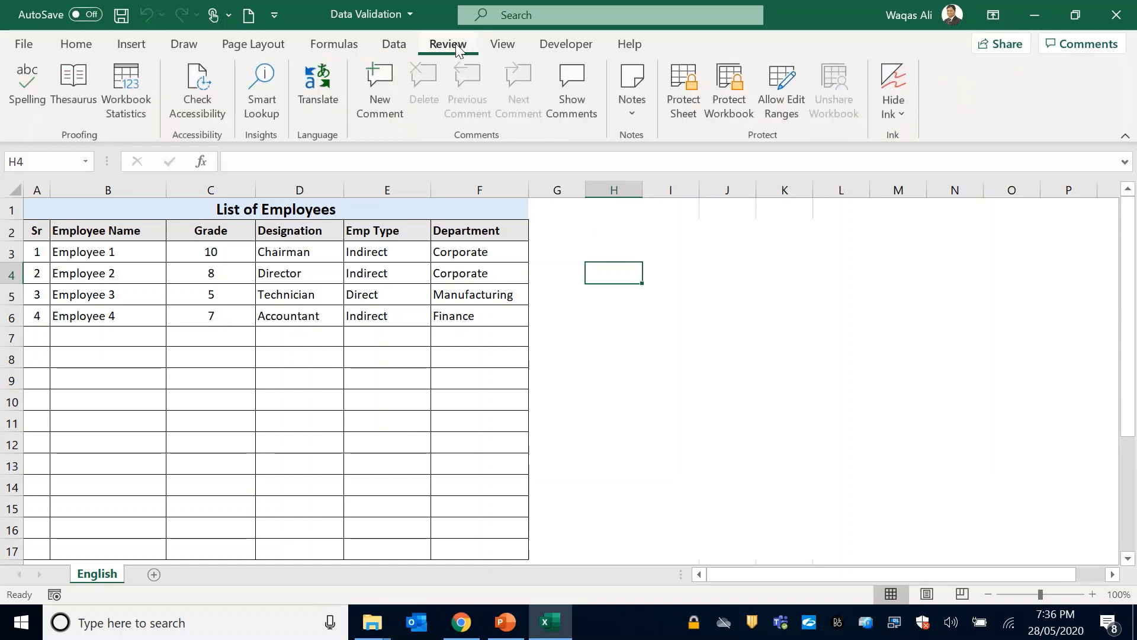
left_click(743, 91)
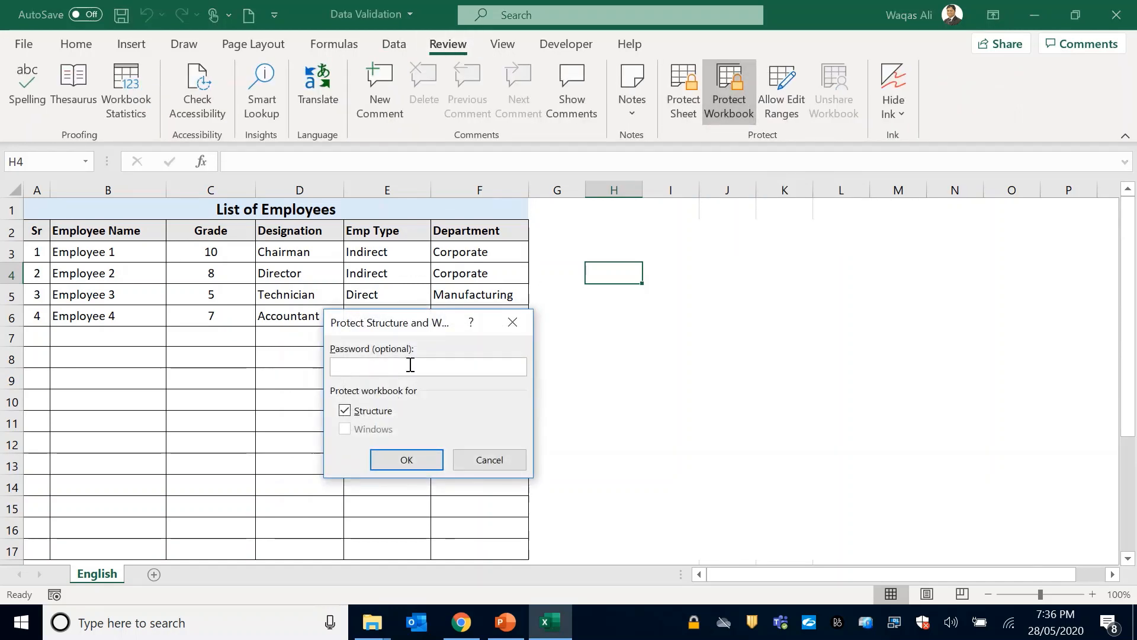
type("12")
key("Return")
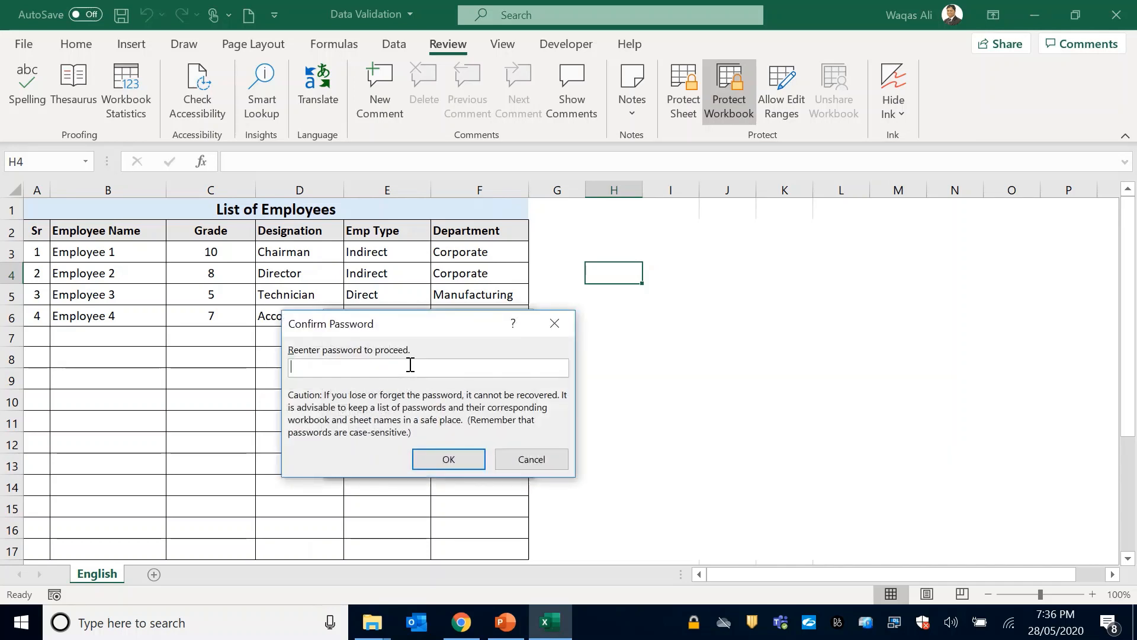
type("12")
key("Return")
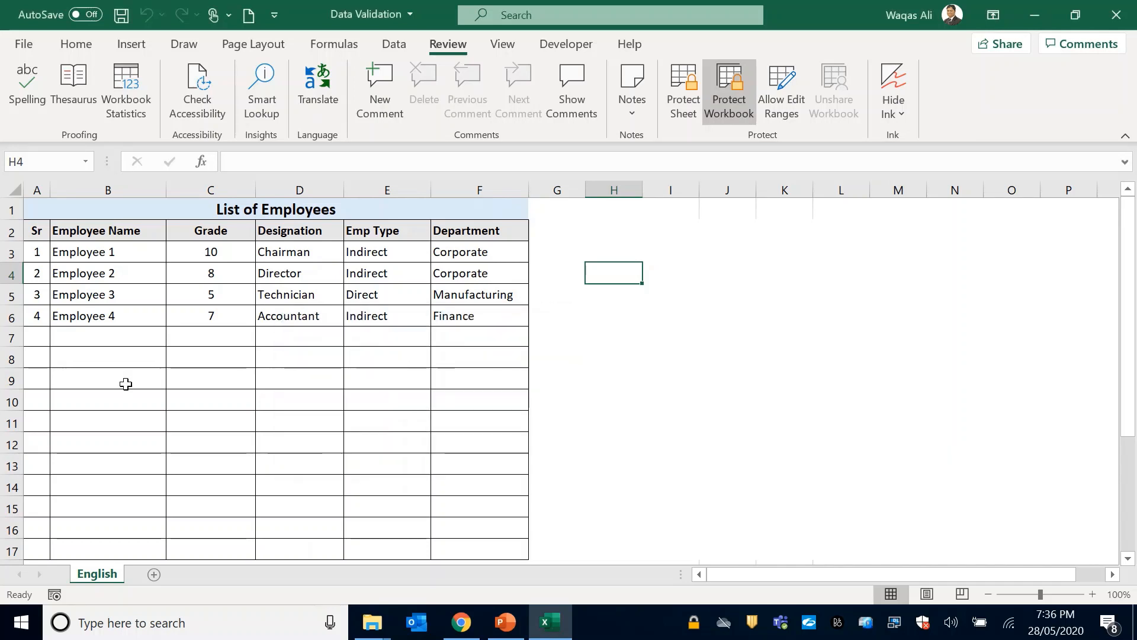
Check whether the hide and unhide commands are available for the English sheet under workbook protection.
right_click(101, 575)
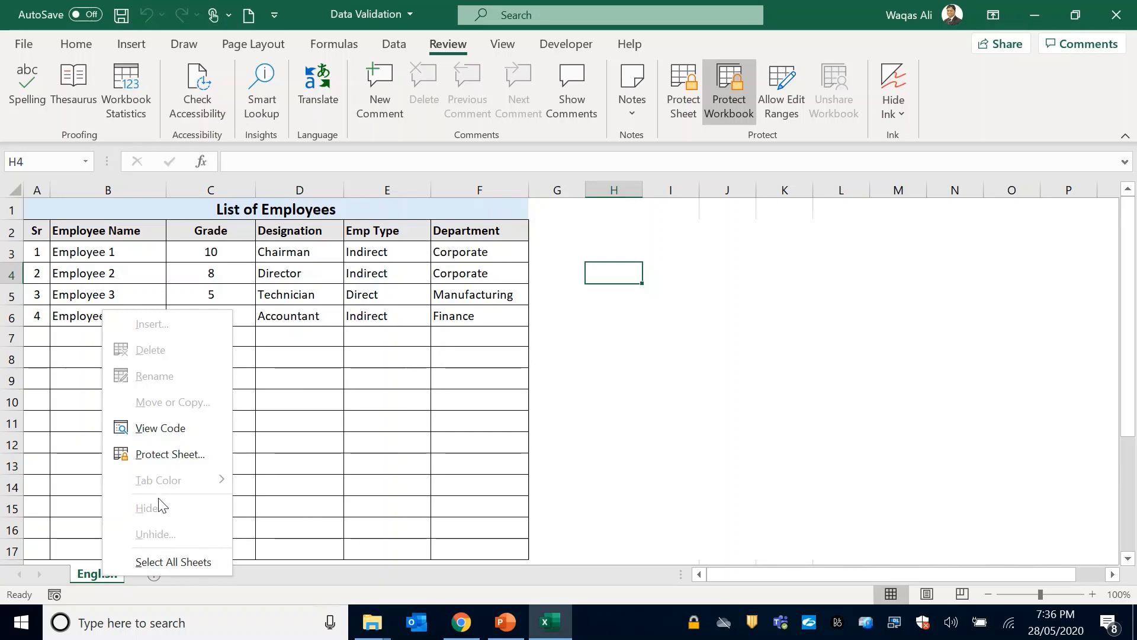
left_click(332, 460)
left_click(320, 457)
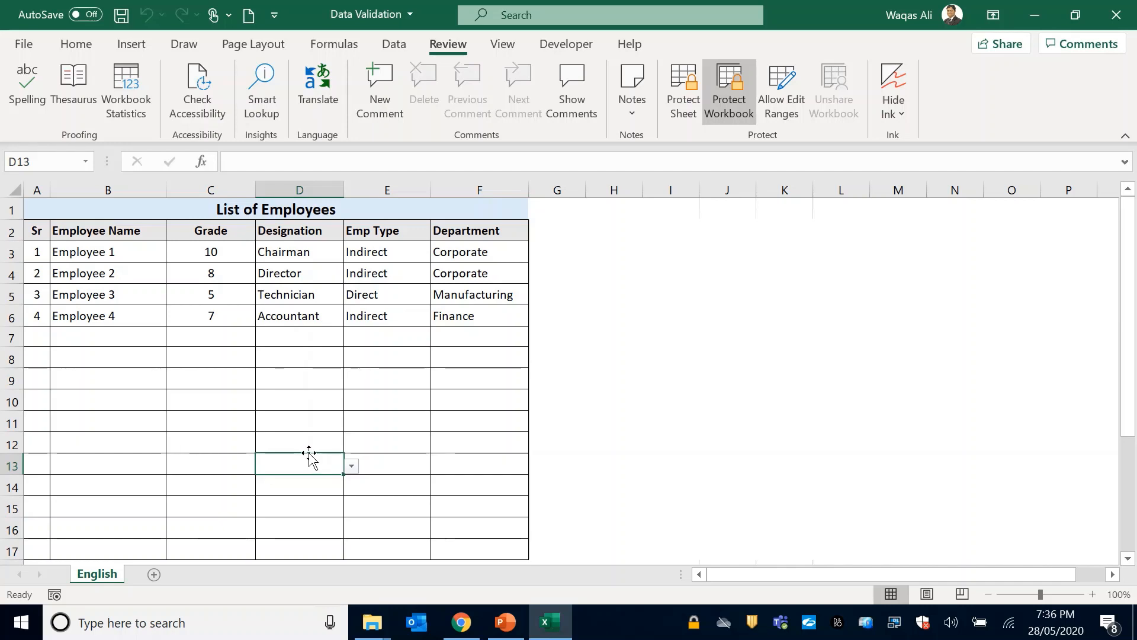
Check the Designation and Emp Type dropdown lists in row 7 without choosing any entry.
left_click(295, 315)
left_click(301, 338)
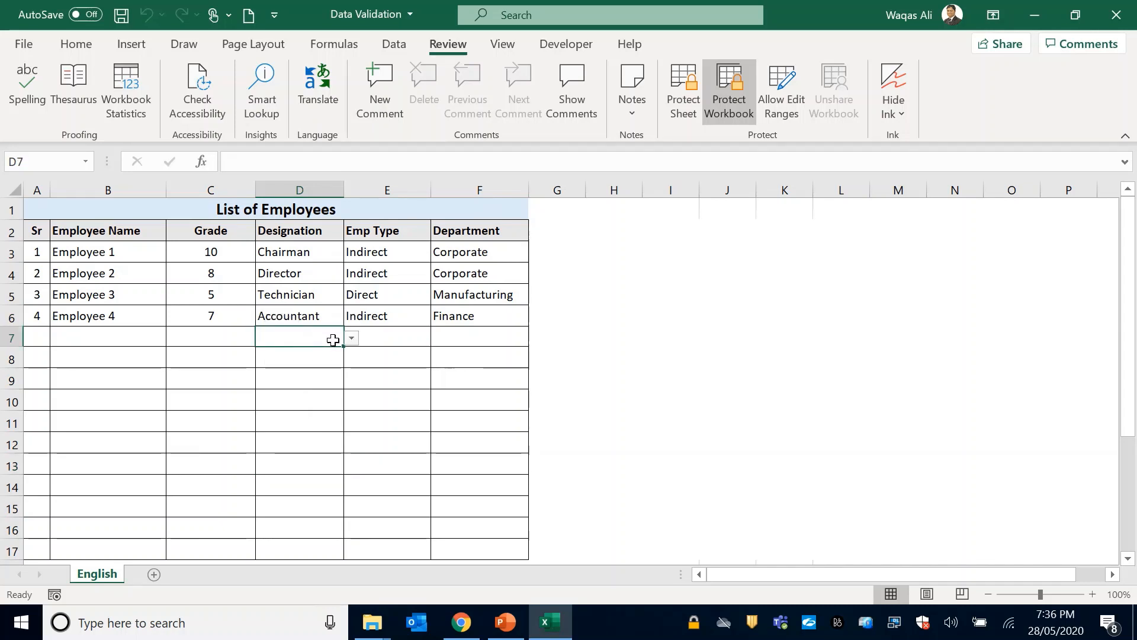
left_click(351, 337)
left_click_drag(351, 401, 351, 367)
left_click(351, 338)
left_click(379, 335)
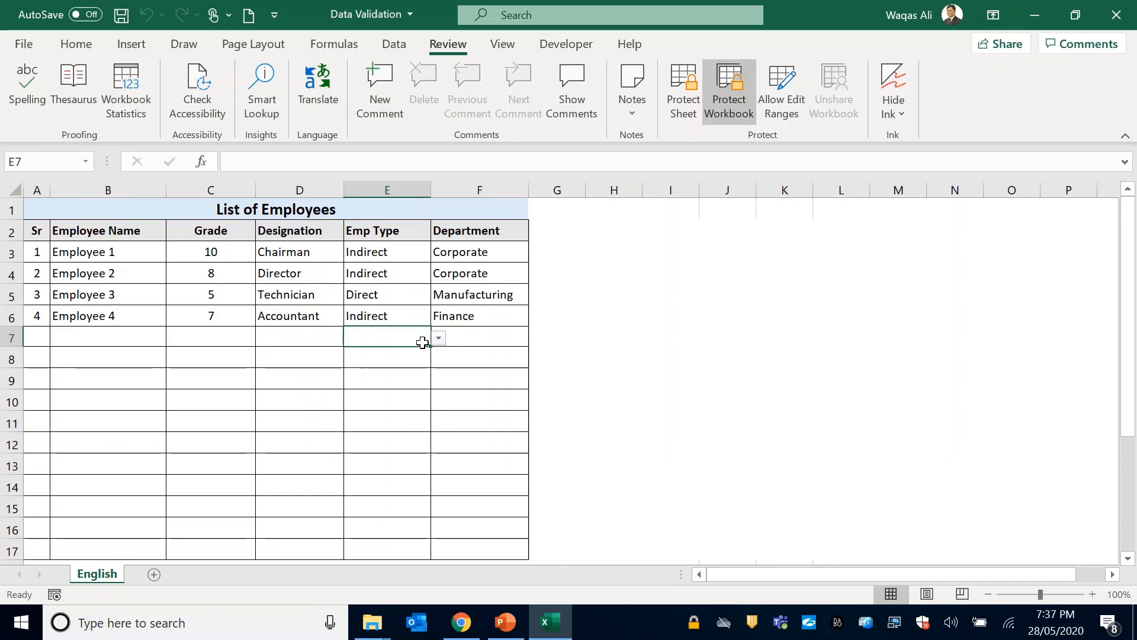
left_click(438, 338)
left_click(327, 336)
left_click(287, 338)
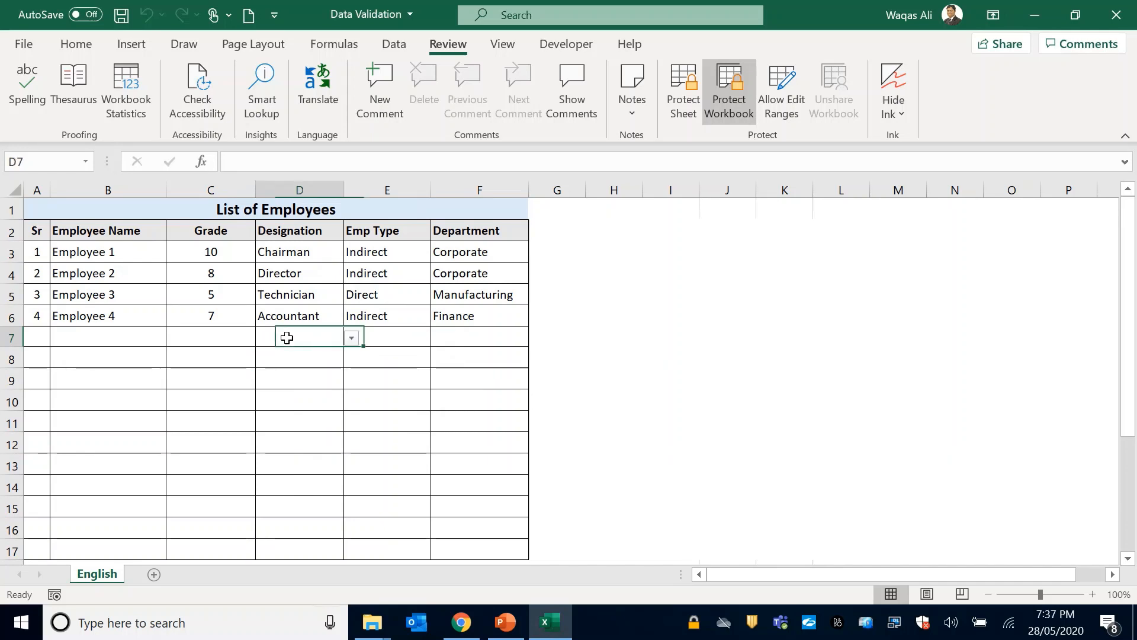